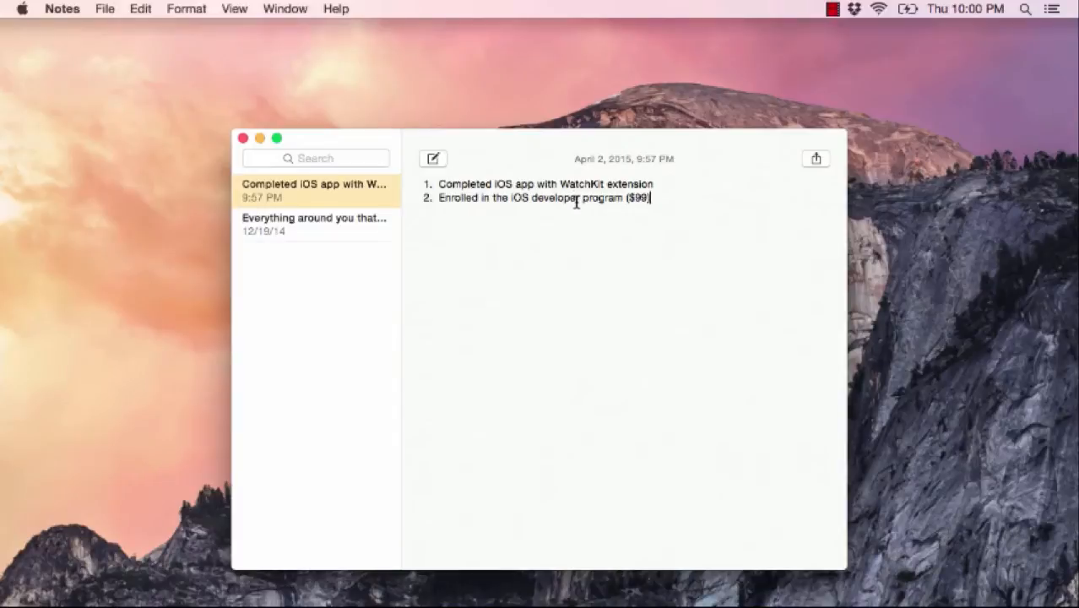
- Open Spotlight Search to find an app
key("super+space")
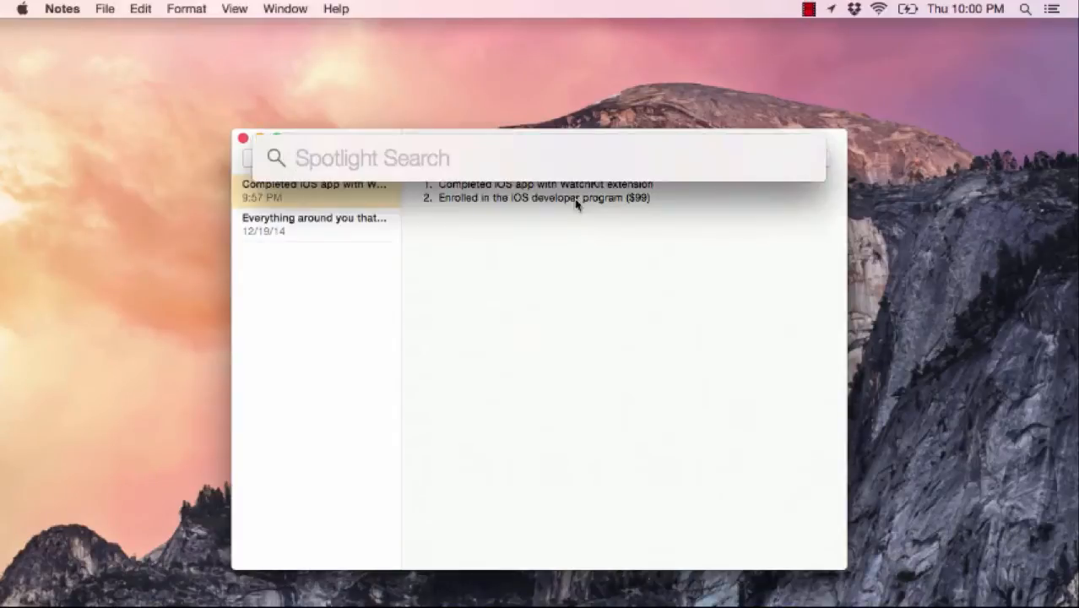
- Launch Safari and load developer.apple.com
type("saf")
key("Return")
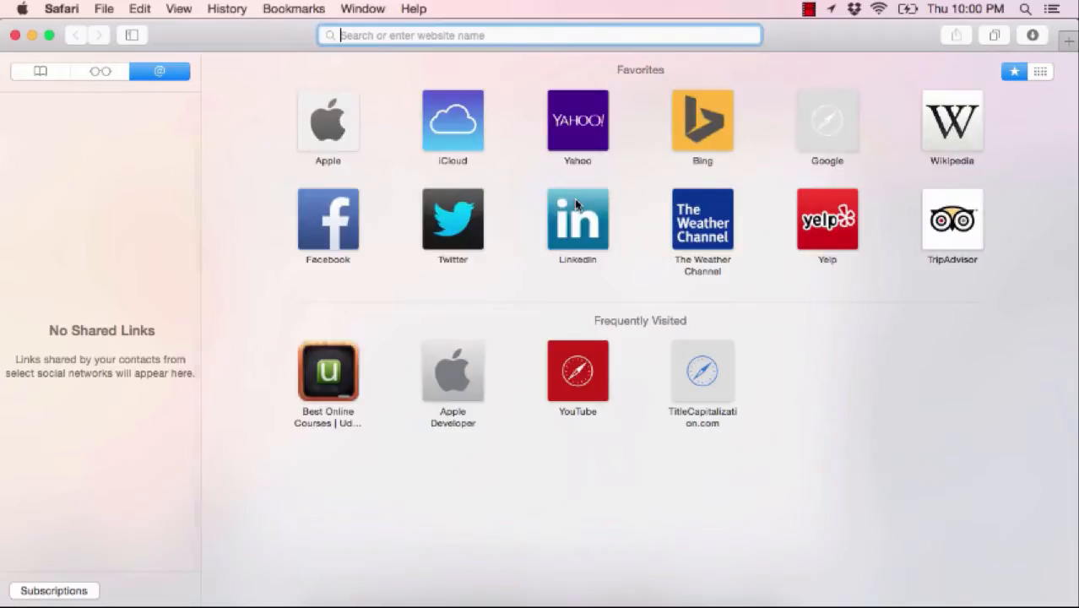
type("deve")
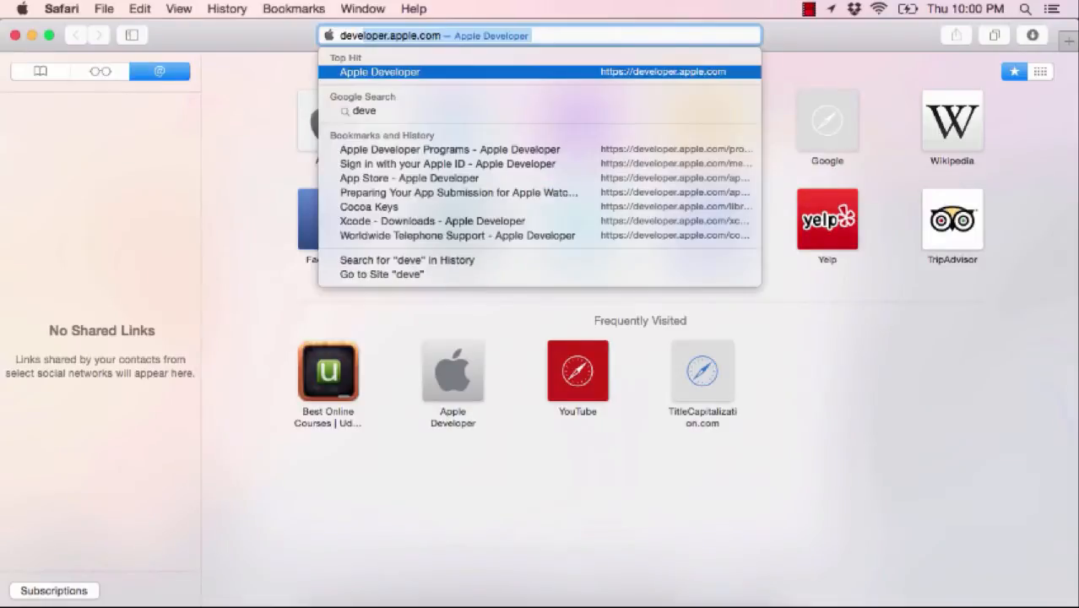
key("Return")
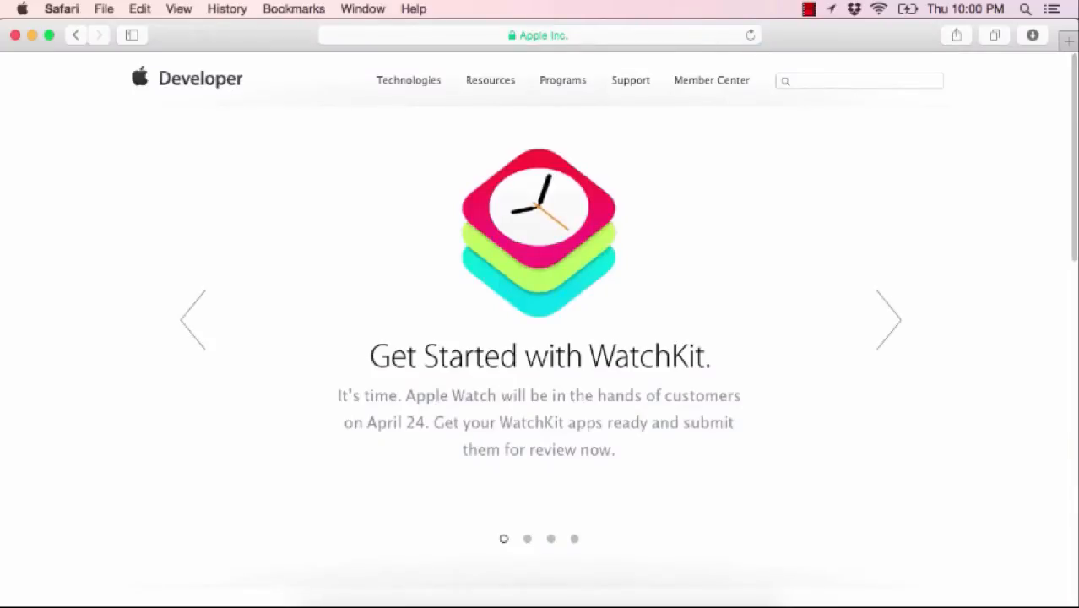
- Go to the App Store distribution page, then the WatchKit submission guide, and view its full URL
scroll(472, 390, "down", 15)
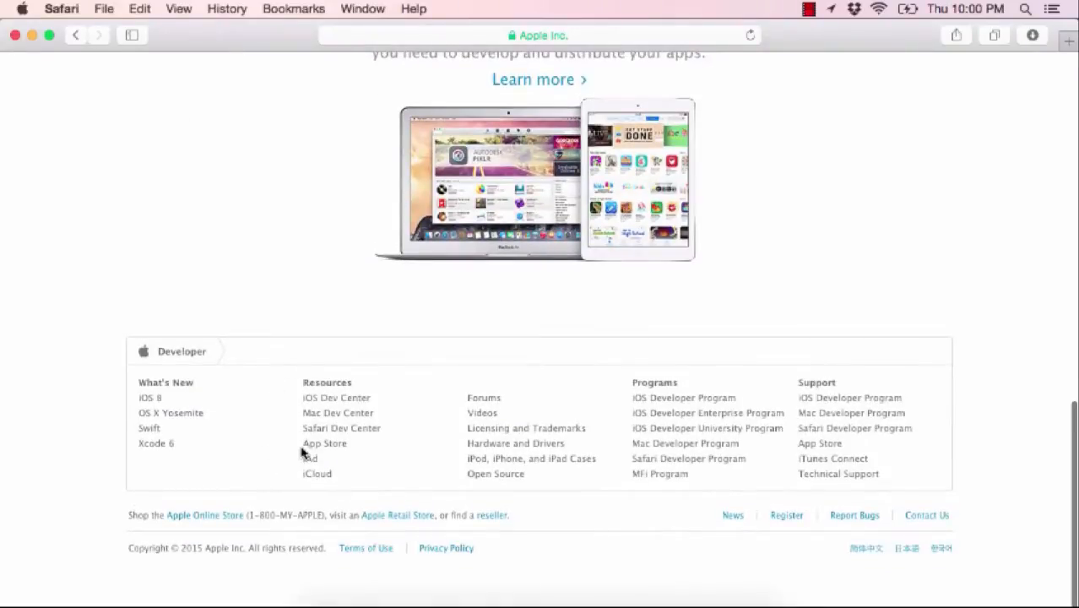
left_click(329, 448)
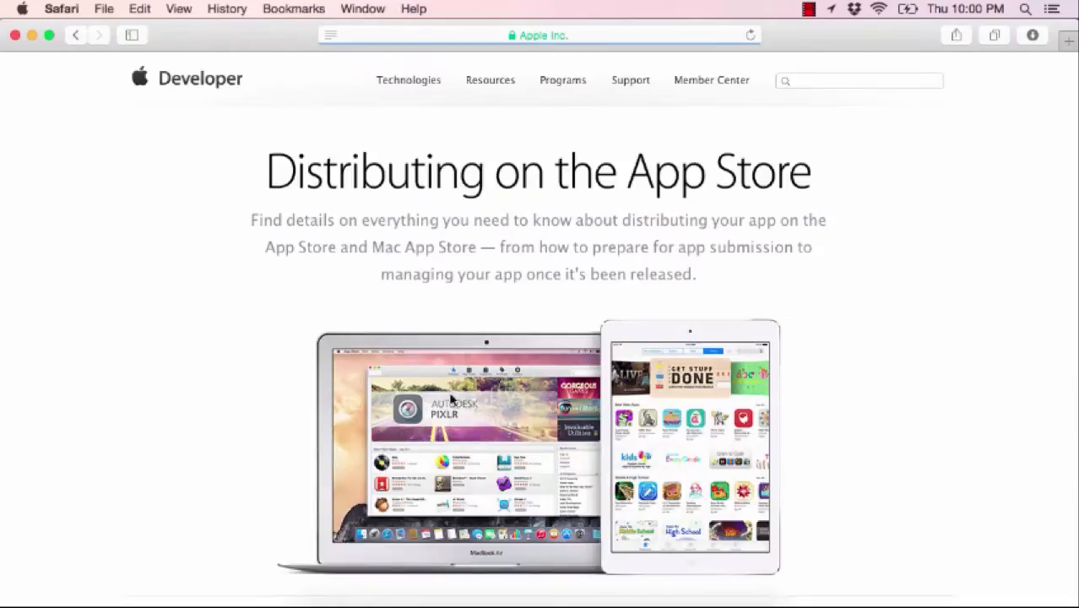
scroll(466, 397, "down", 5)
scroll(465, 395, "down", 4)
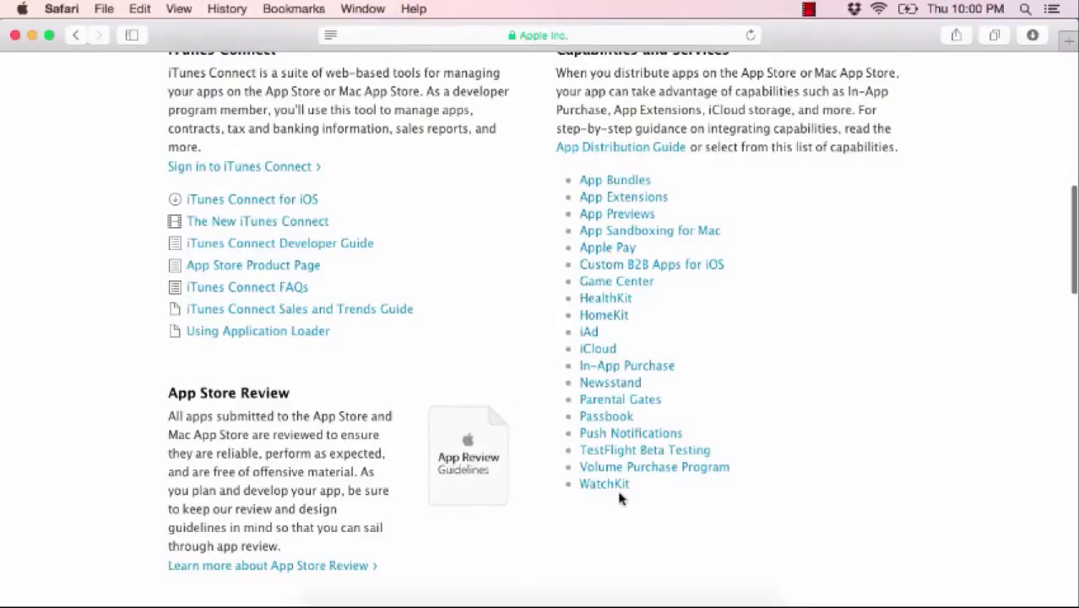
scroll(688, 467, "up", 5)
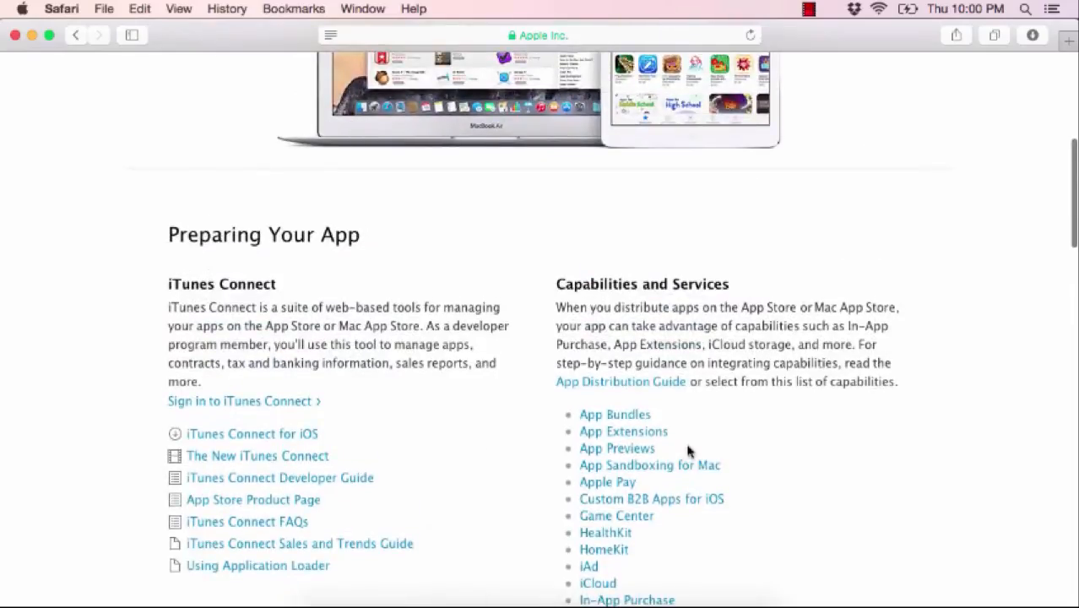
scroll(753, 301, "up", 7)
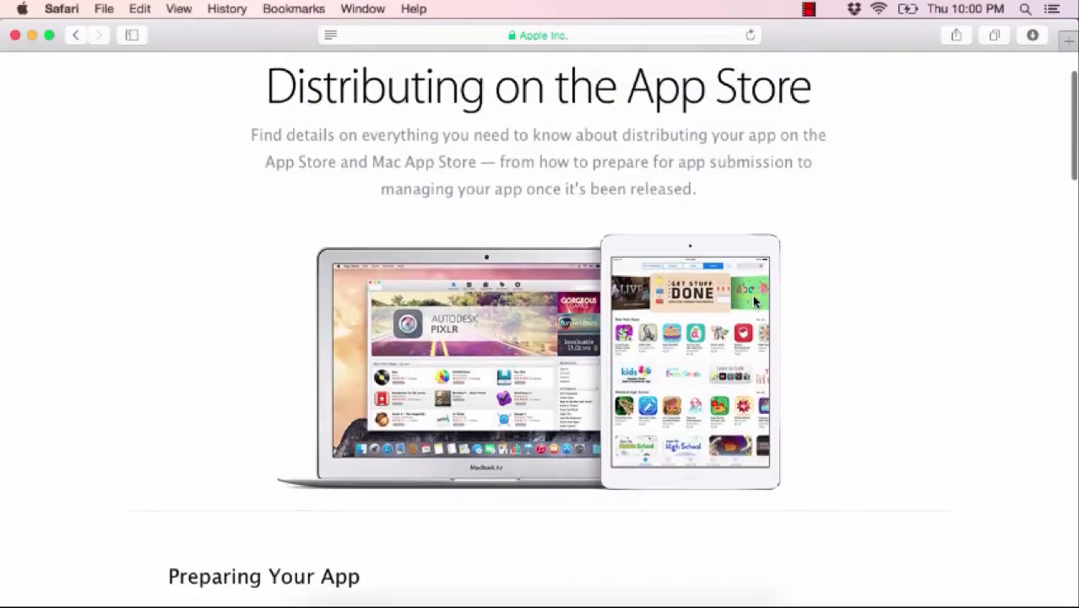
scroll(754, 302, "down", 7)
scroll(754, 301, "down", 2)
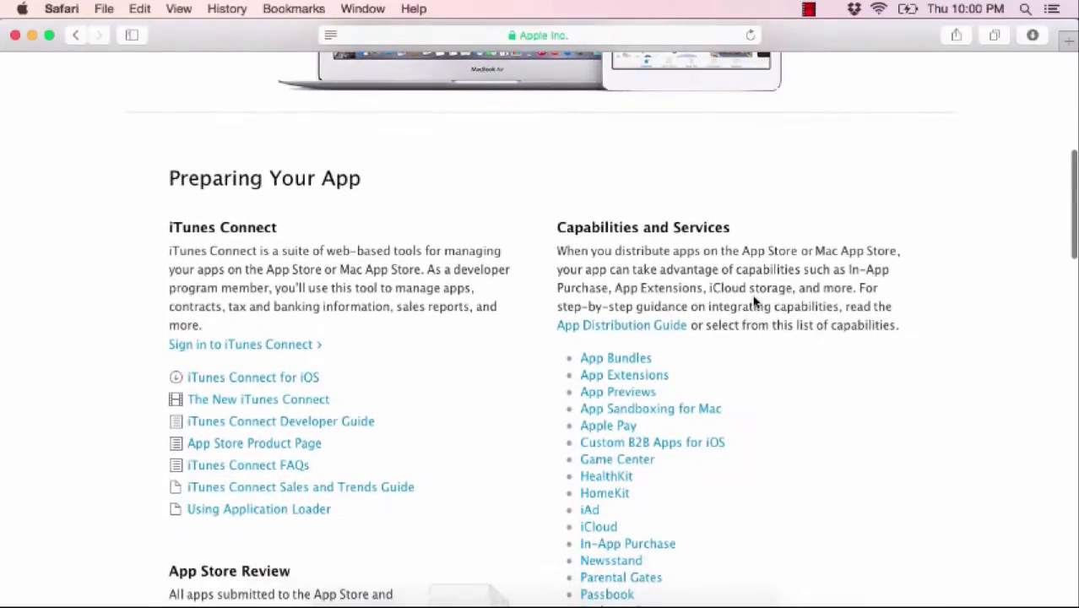
scroll(754, 302, "down", 5)
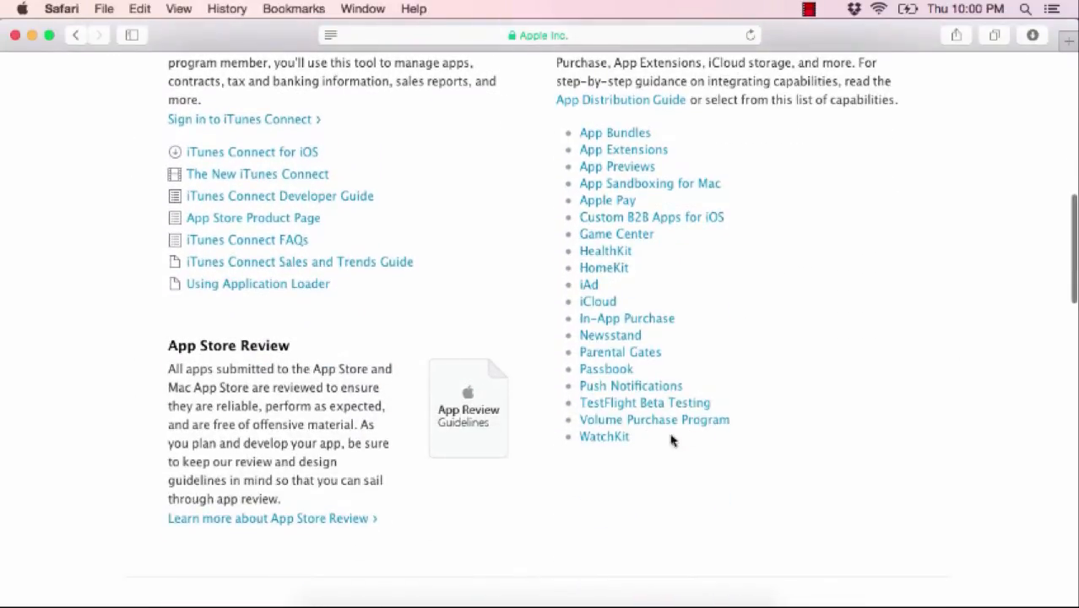
left_click(604, 437)
left_click(555, 36)
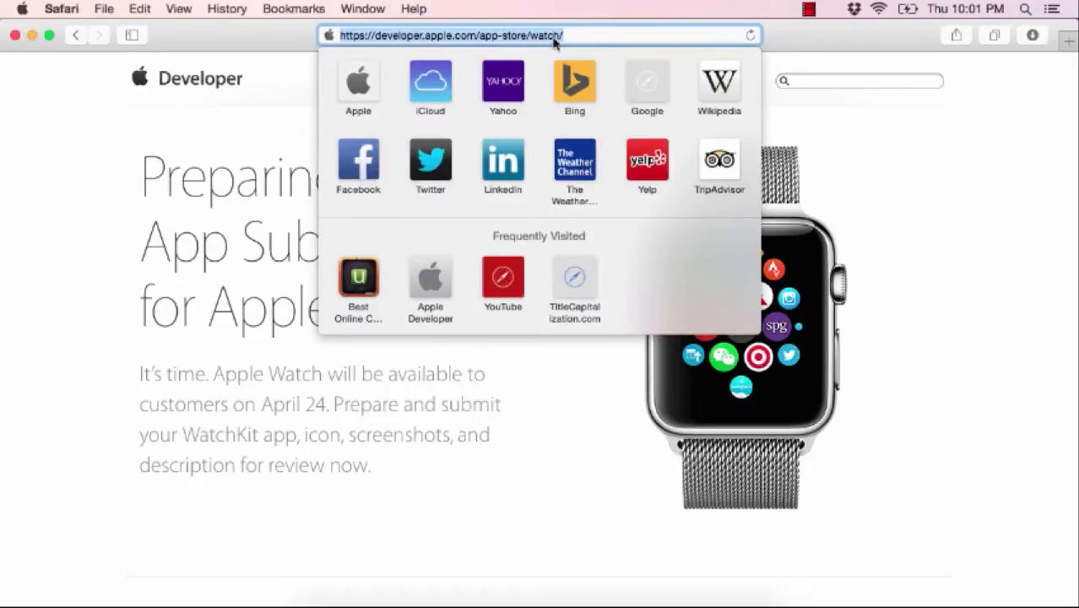
left_click(536, 440)
scroll(619, 498, "down", 5)
scroll(619, 499, "up", 2)
scroll(619, 498, "down", 4)
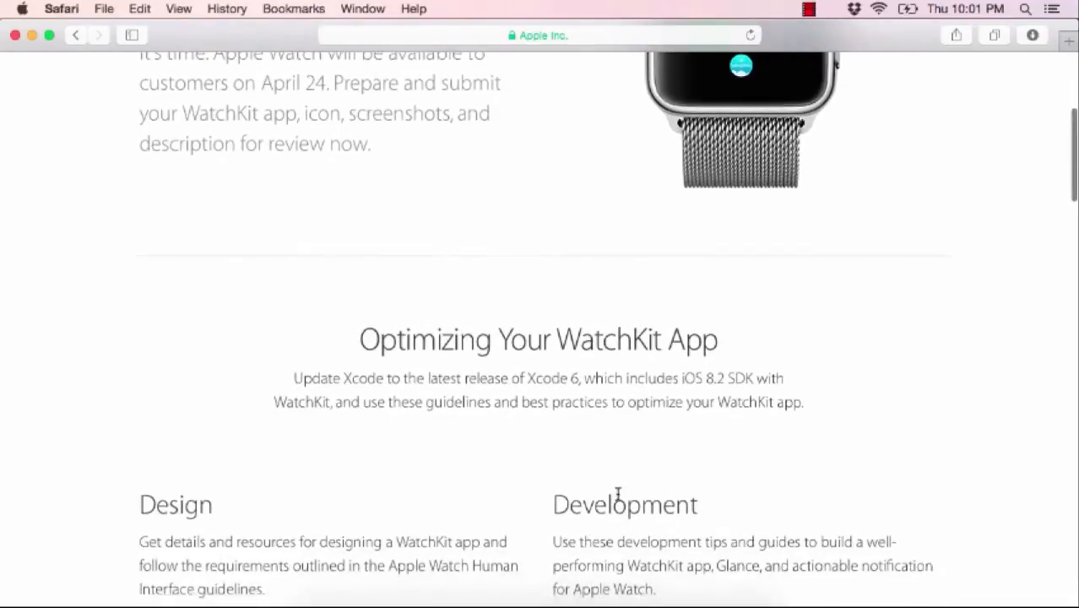
scroll(619, 499, "down", 5)
scroll(619, 499, "up", 5)
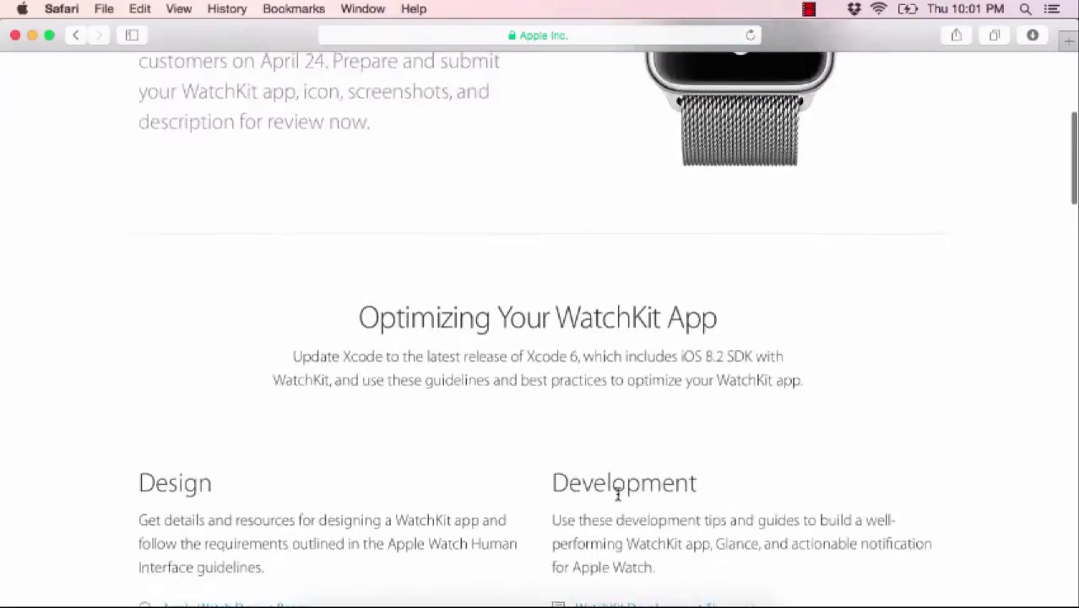
scroll(619, 496, "up", 3)
scroll(618, 496, "down", 10)
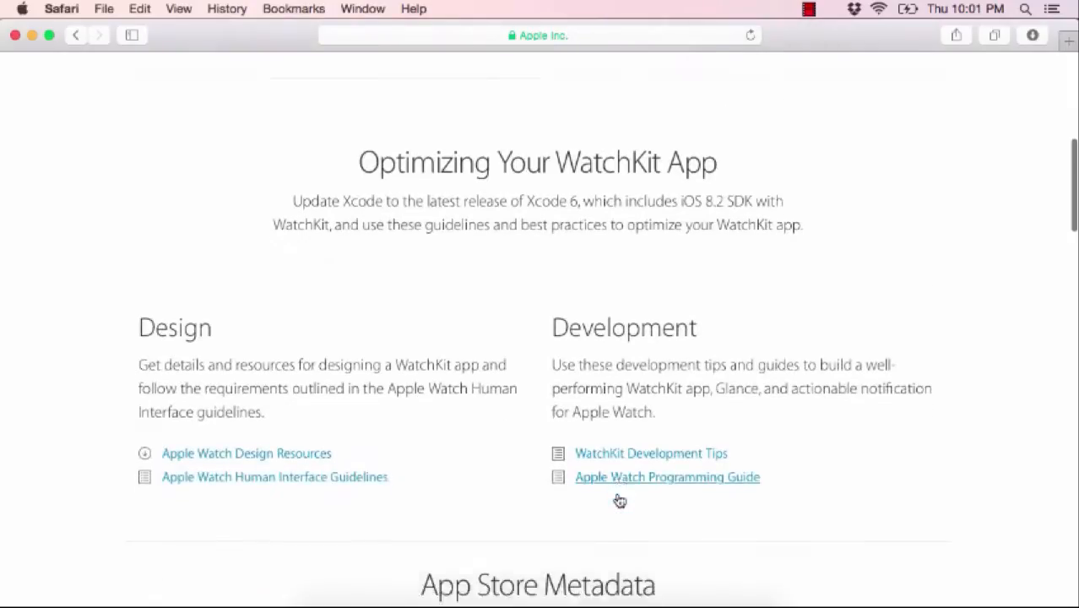
scroll(618, 500, "down", 3)
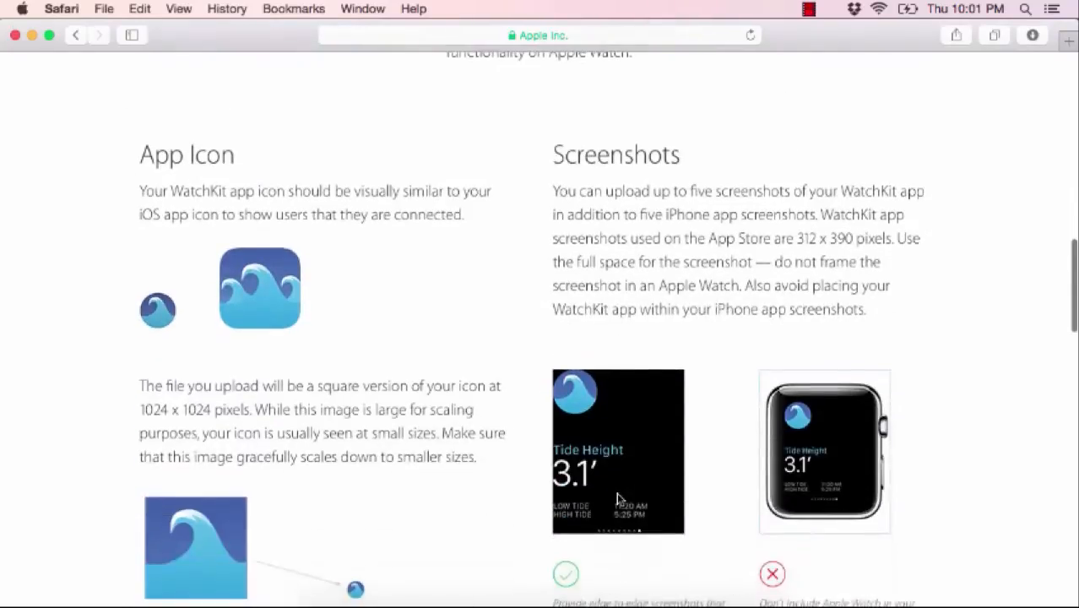
scroll(473, 428, "down", 2)
scroll(309, 317, "up", 2)
scroll(260, 458, "down", 1)
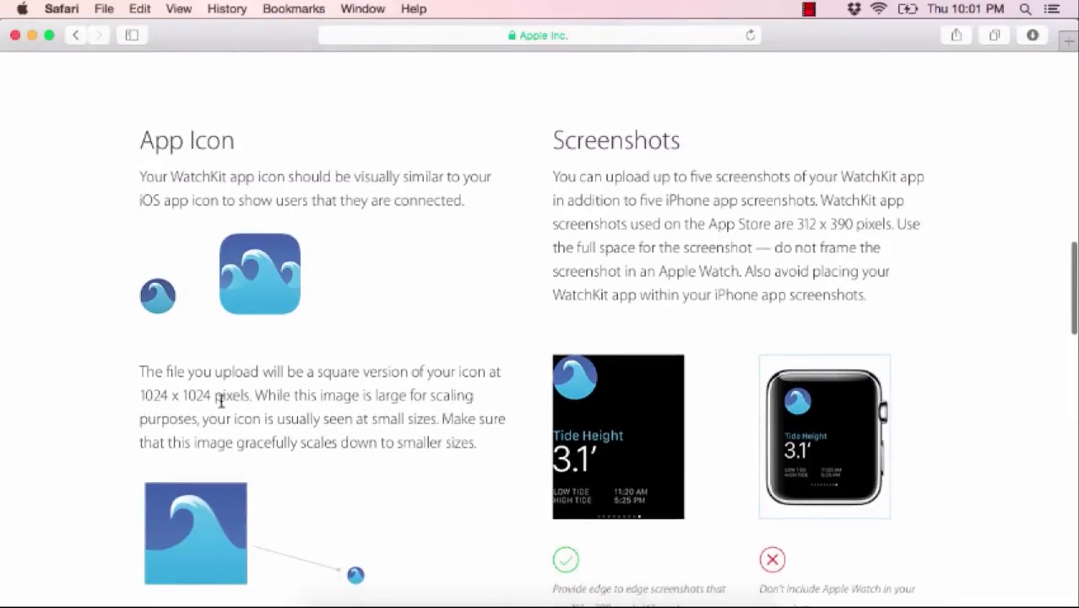
scroll(267, 422, "down", 1)
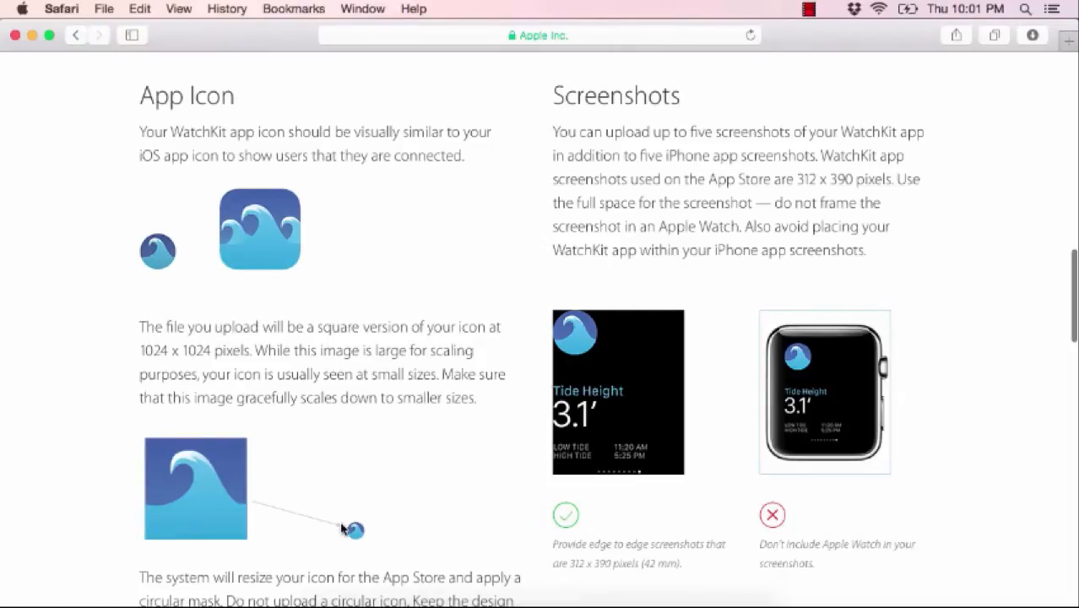
scroll(700, 506, "down", 1)
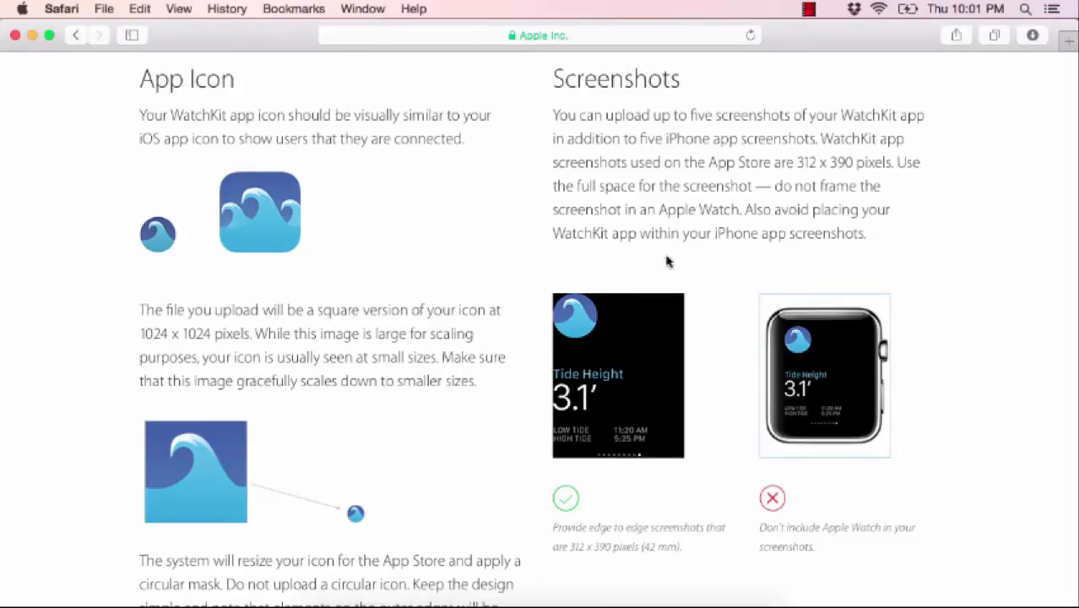
scroll(608, 447, "down", 6)
scroll(608, 452, "down", 2)
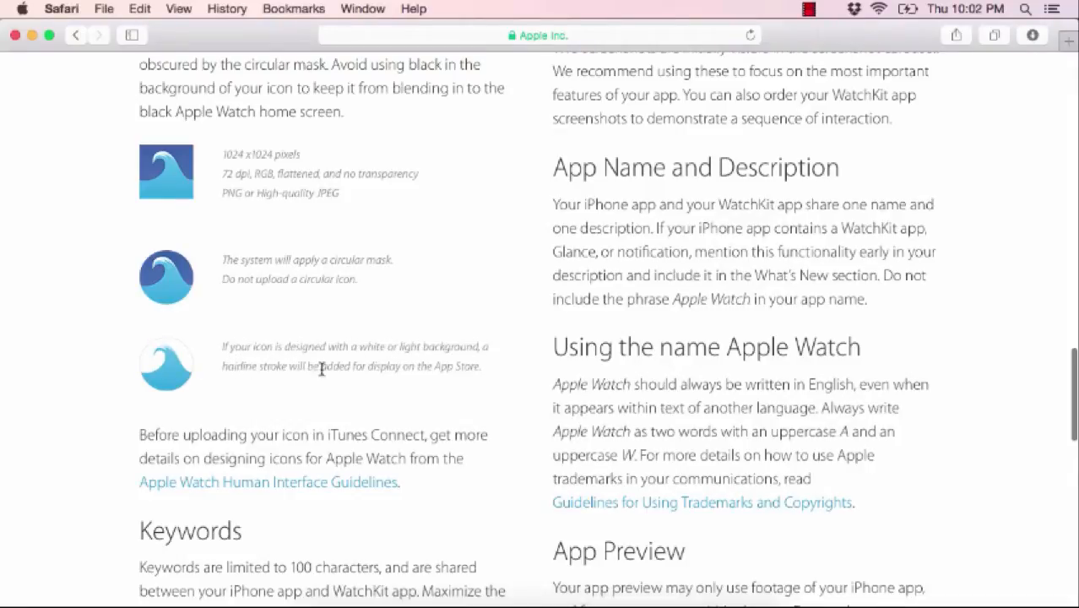
scroll(460, 452, "down", 6)
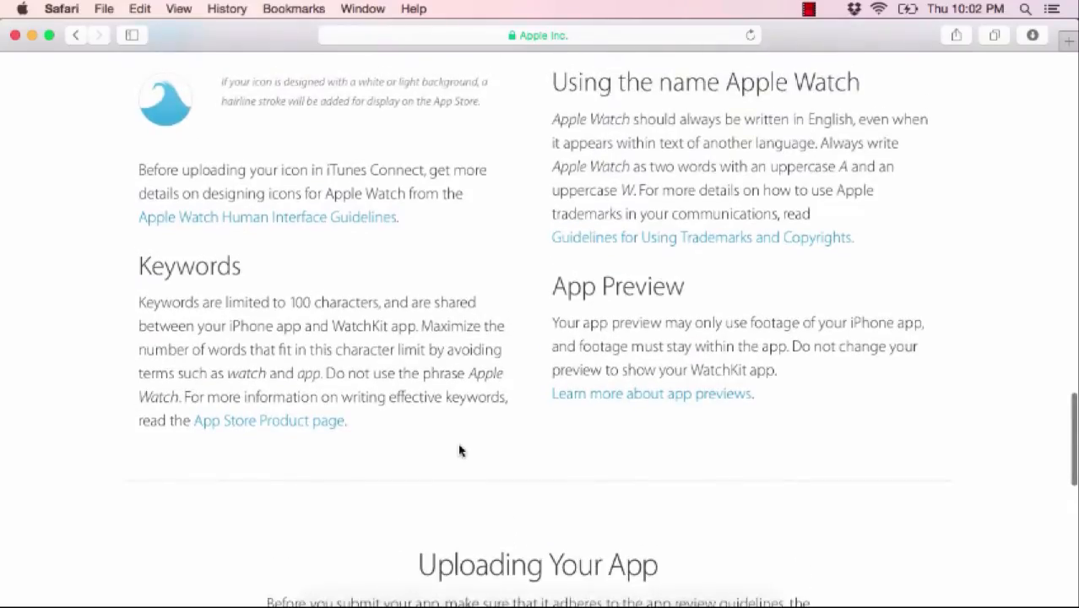
scroll(460, 452, "down", 13)
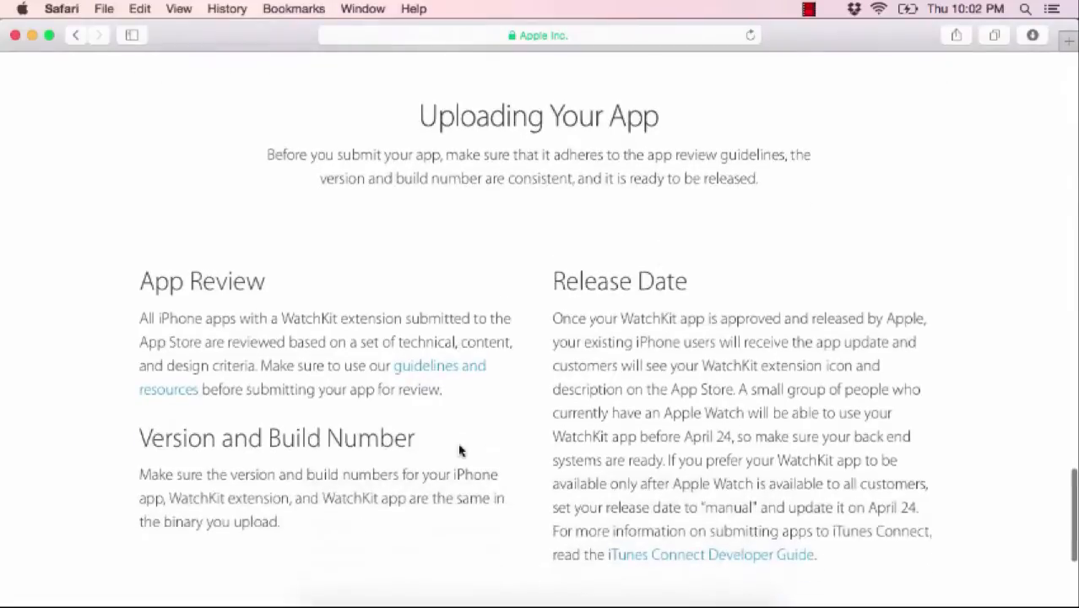
scroll(460, 451, "up", 9)
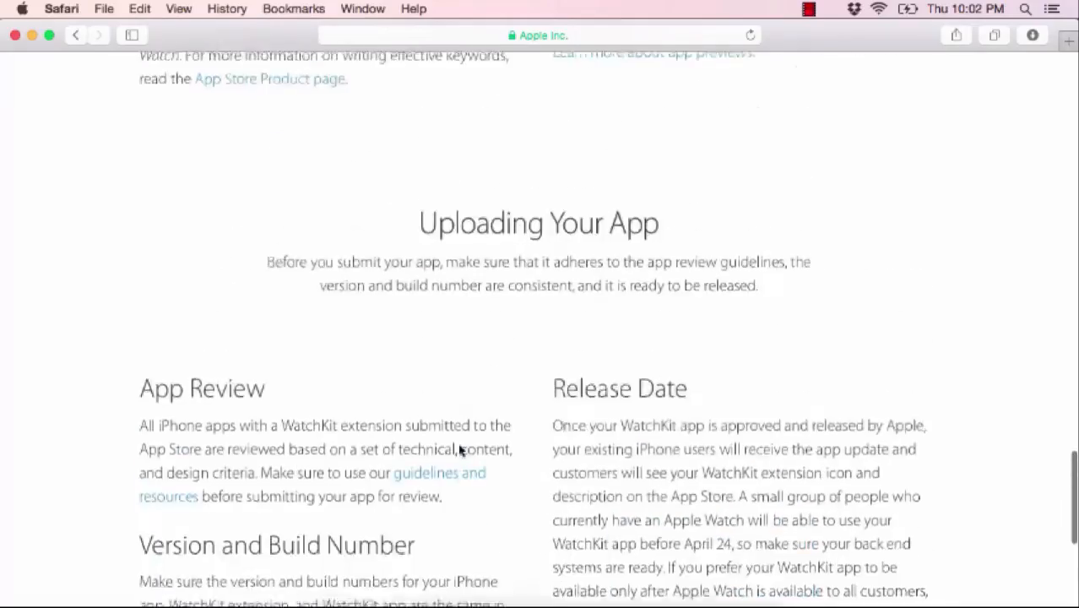
scroll(460, 452, "up", 20)
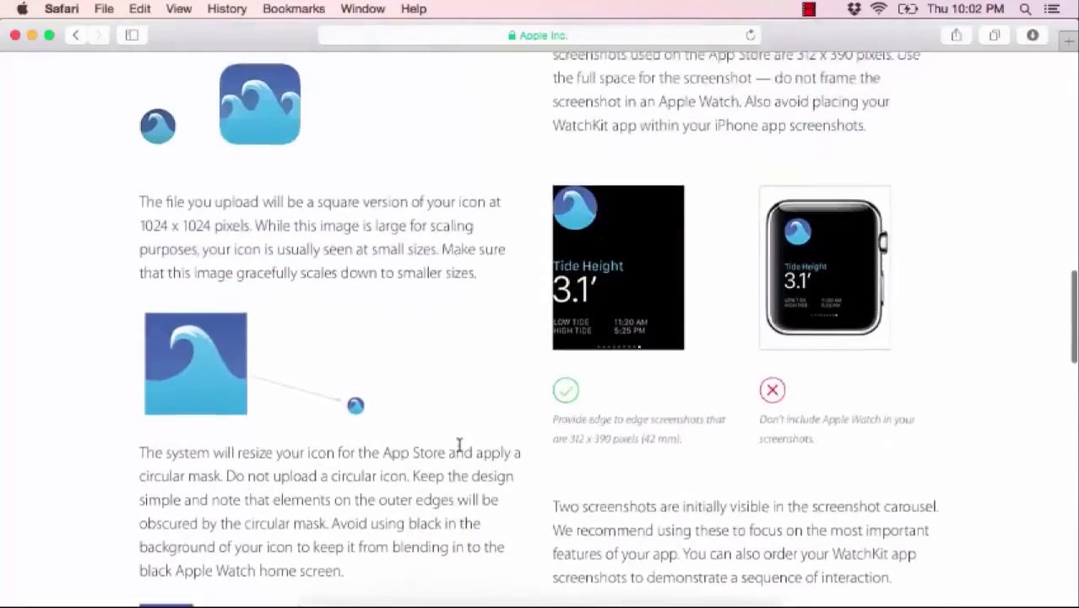
scroll(460, 452, "up", 4)
scroll(474, 382, "up", 4)
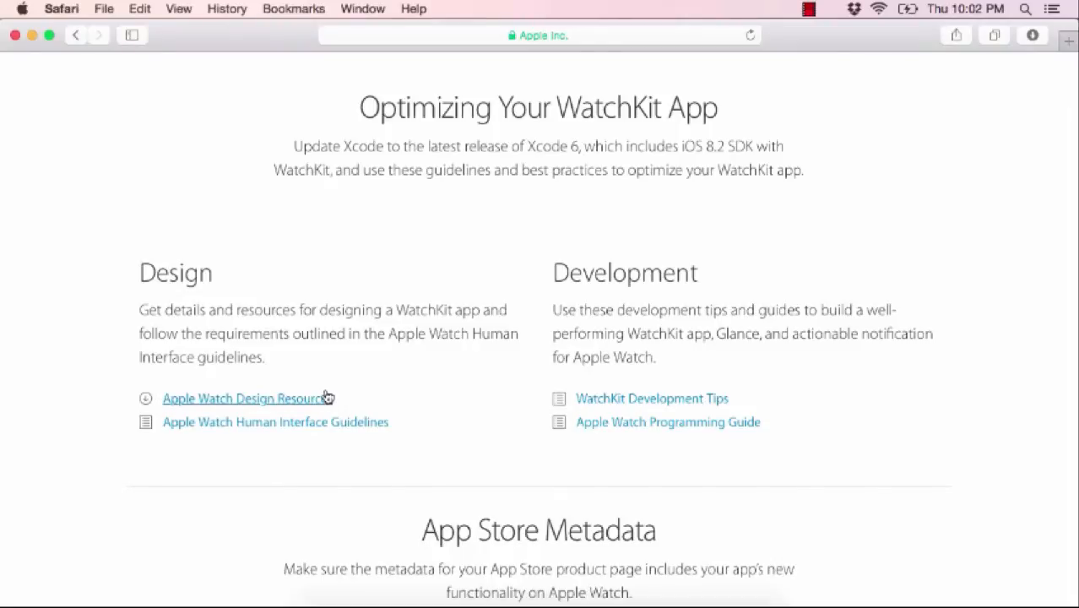
scroll(326, 395, "up", 10)
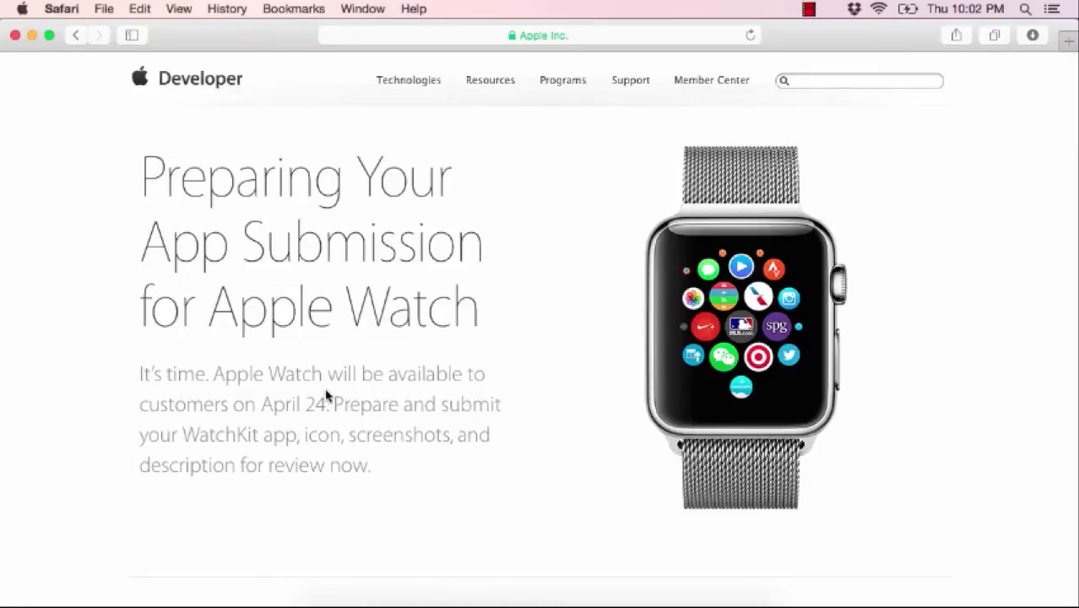
- Open the Tip Calculator project in Xcode and run it on the iPhone 6 simulator
left_click(392, 604)
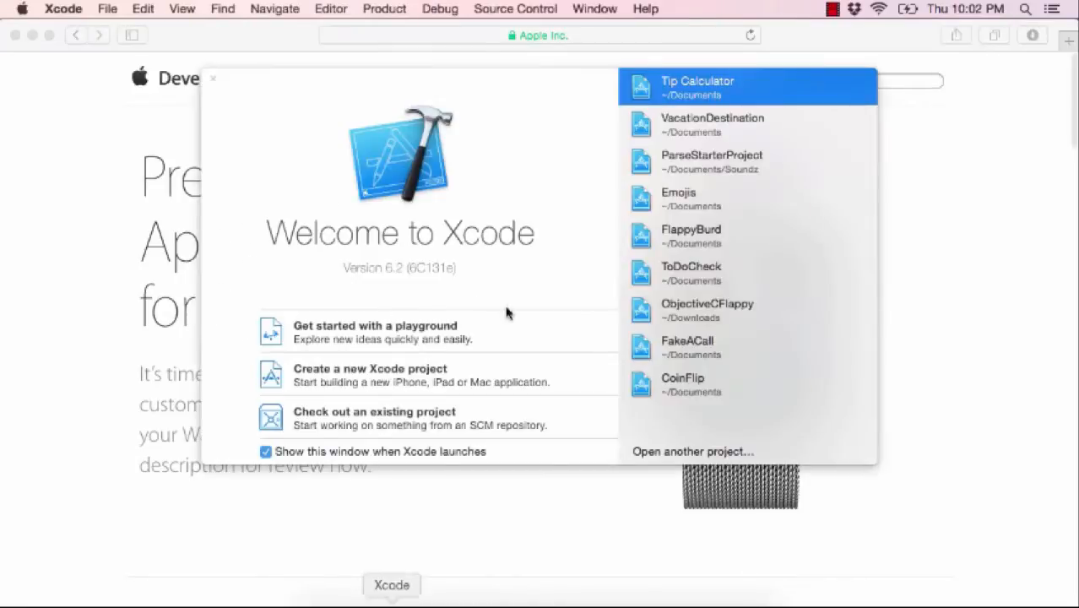
double_click(703, 87)
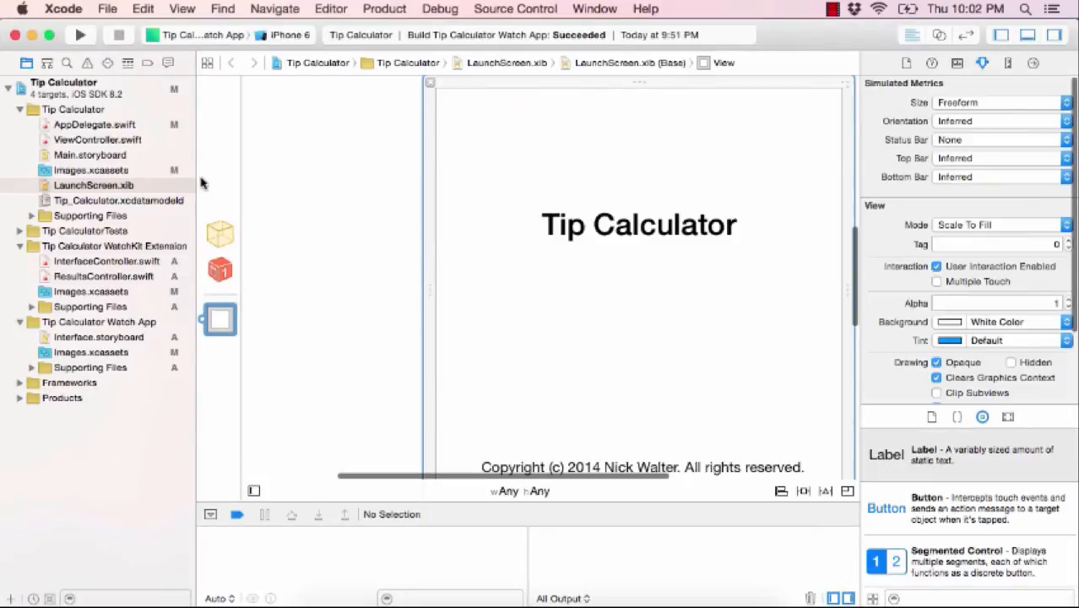
left_click(200, 40)
left_click(120, 34)
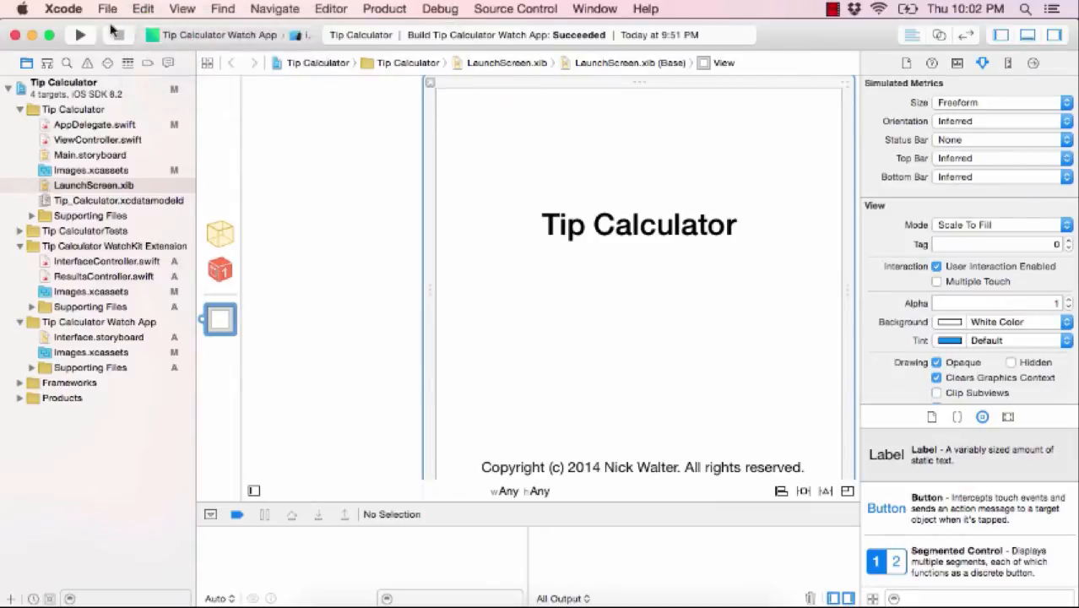
left_click(81, 35)
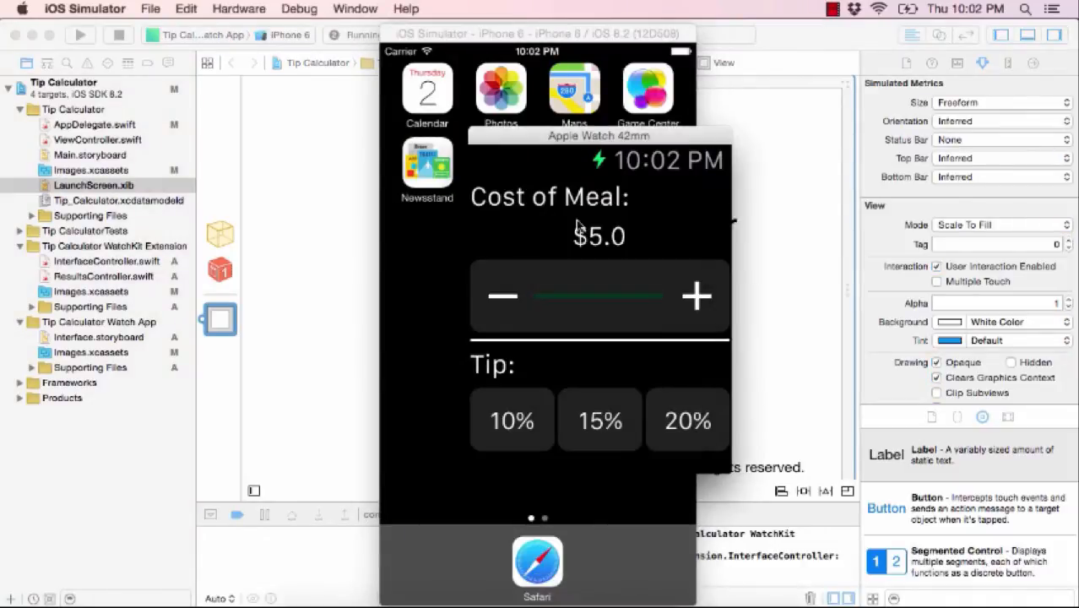
- Raise the watch meal cost to $30 and pick a 15% tip ($4.5, $34.5 total)
left_click(697, 299)
left_click(701, 300)
left_click(702, 300)
left_click(600, 422)
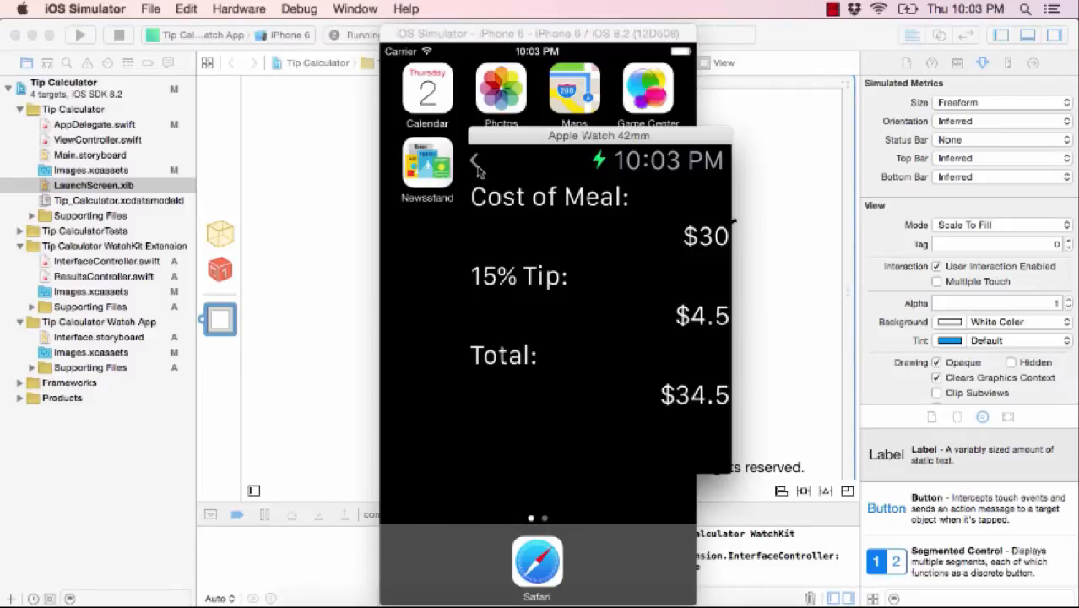
left_click(764, 192)
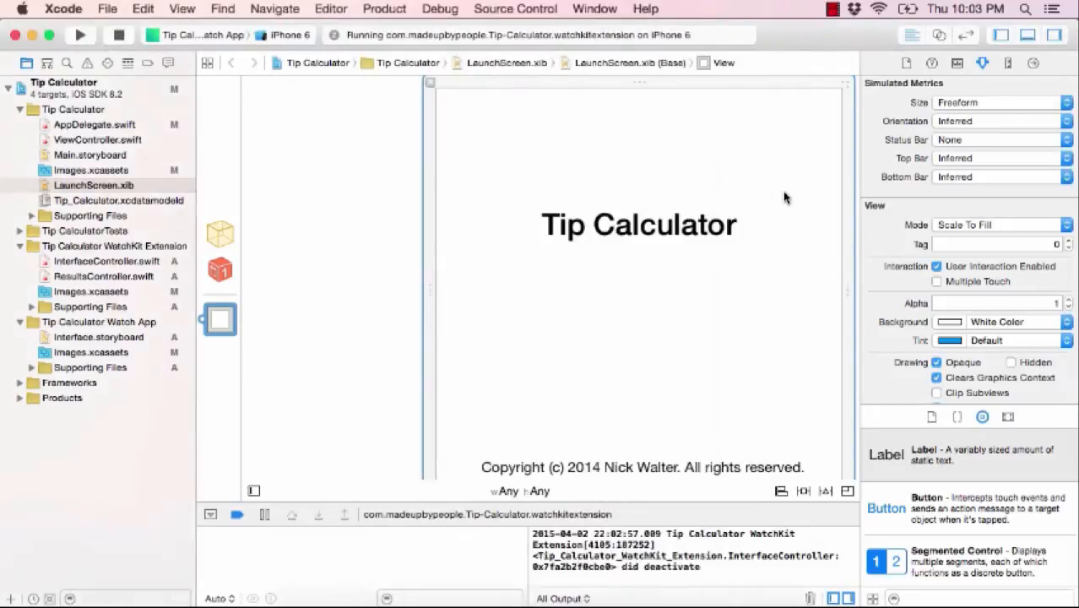
- Browse the asset catalogs and storyboard, ending on the Watch App's AppIcon slots
left_click(71, 353)
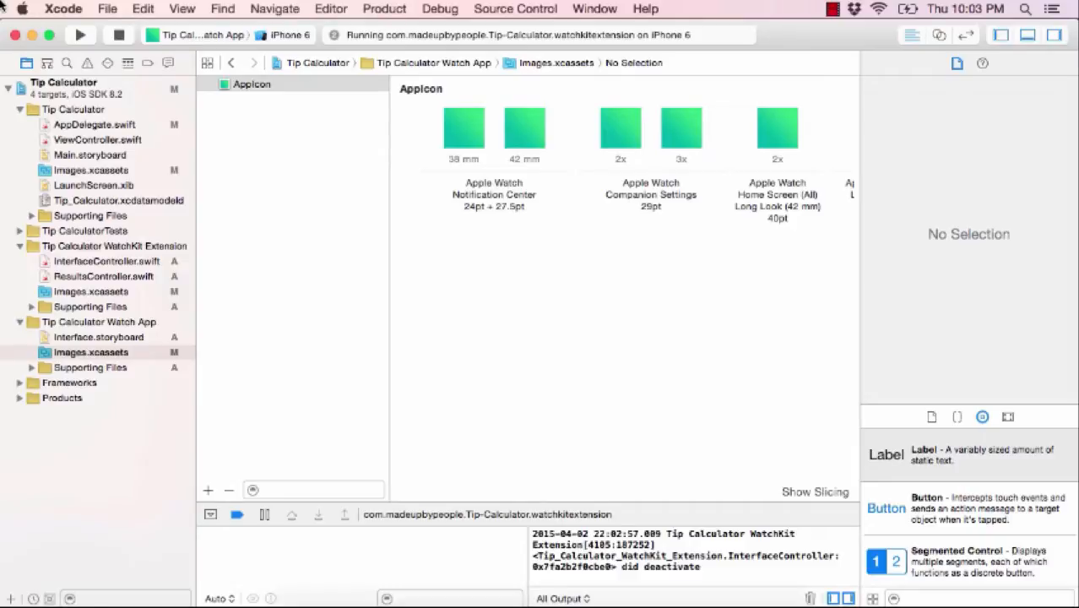
left_click(76, 172)
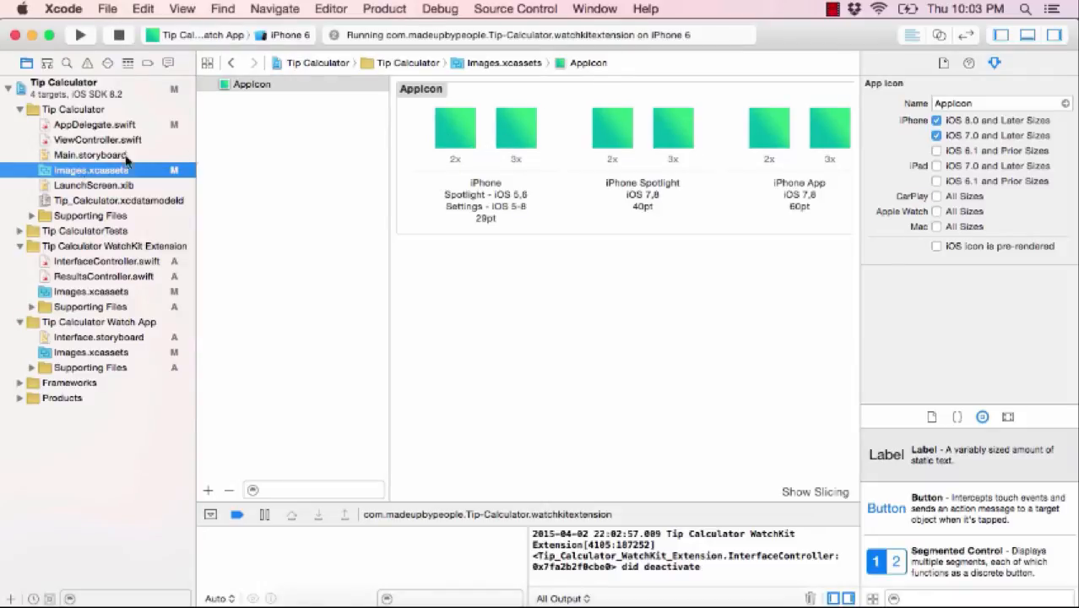
left_click(69, 158)
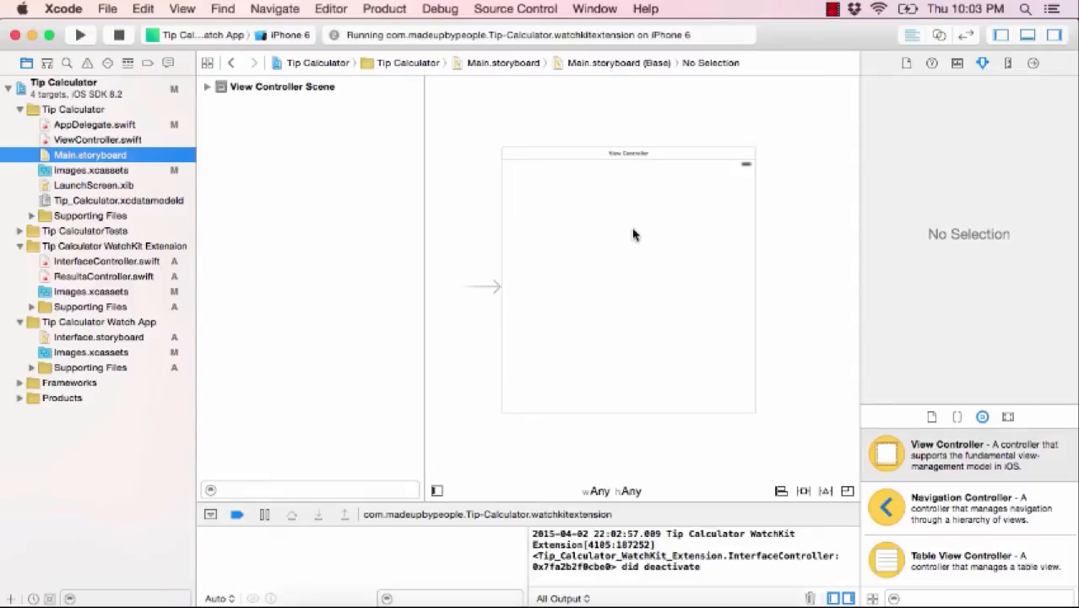
left_click(70, 355)
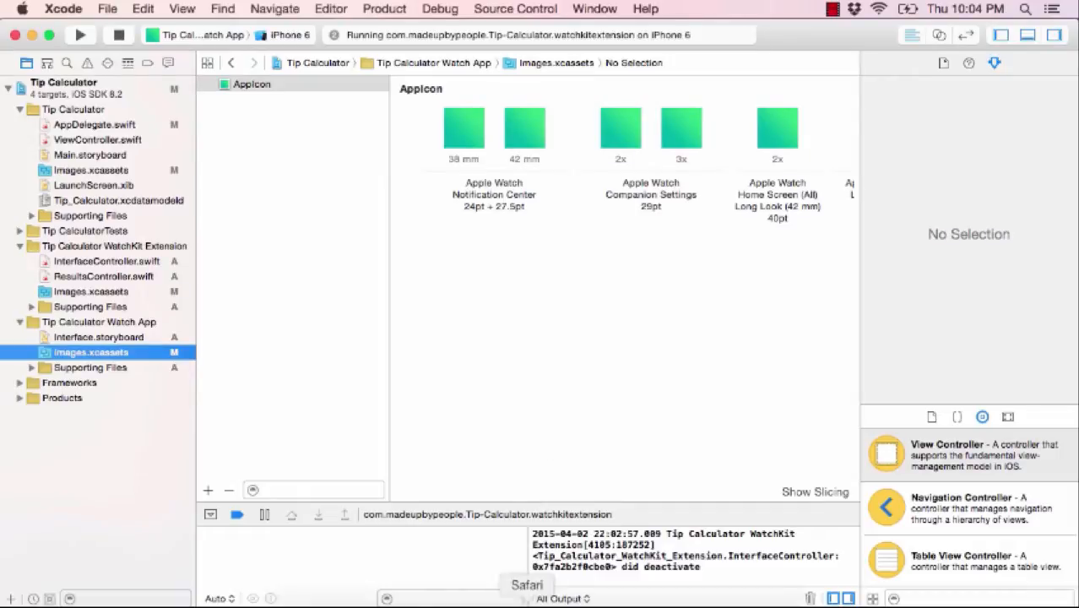
left_click(527, 599)
- Sign in to the Member Center on developer.apple.com with the Apple ID and password
left_click(503, 35)
type("deve")
key("Return")
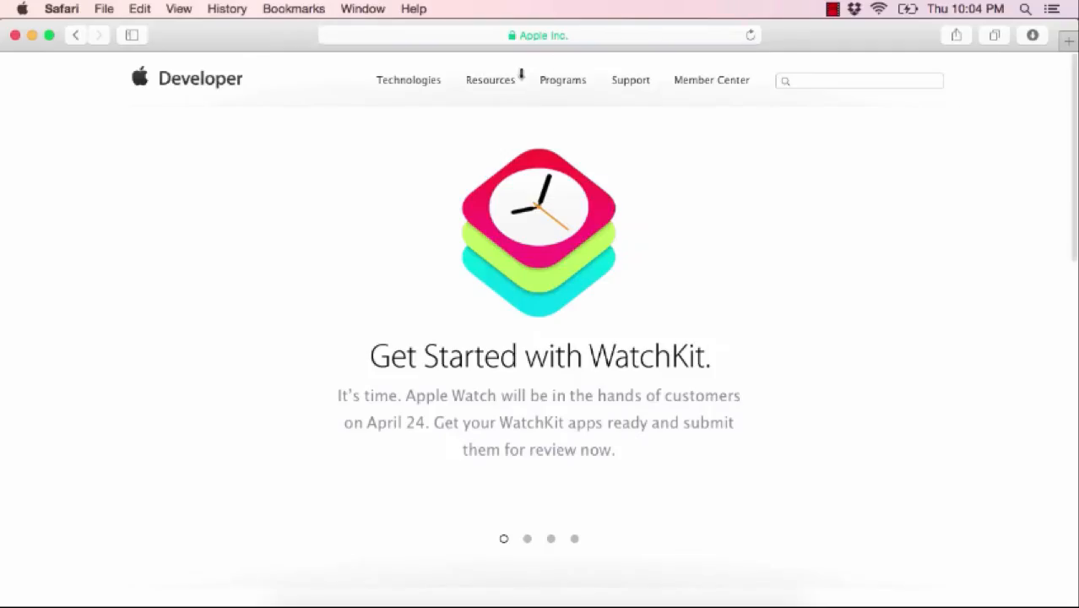
left_click(700, 81)
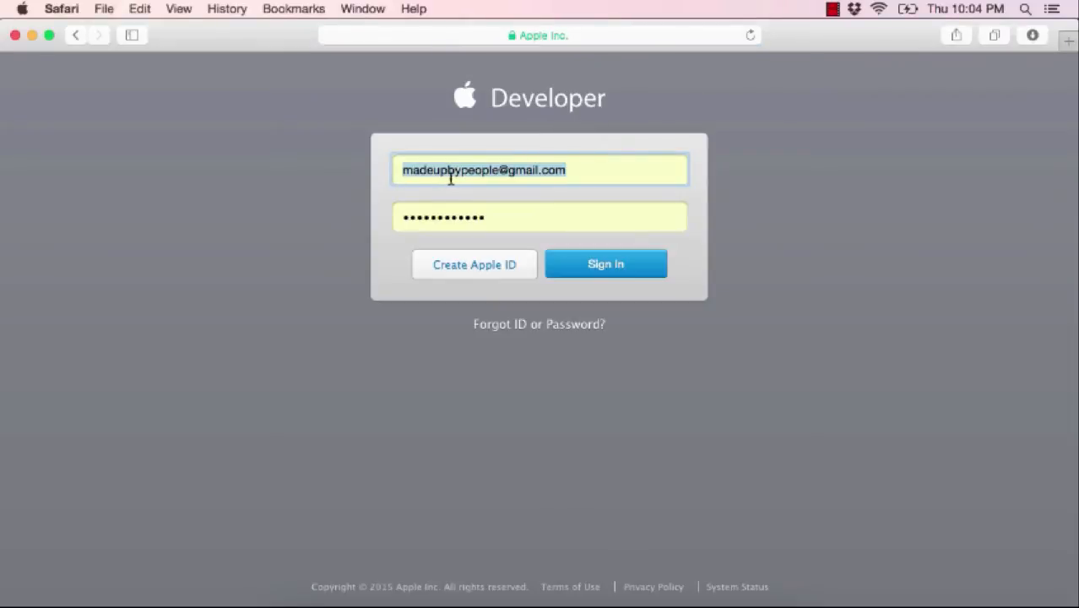
left_click(436, 173)
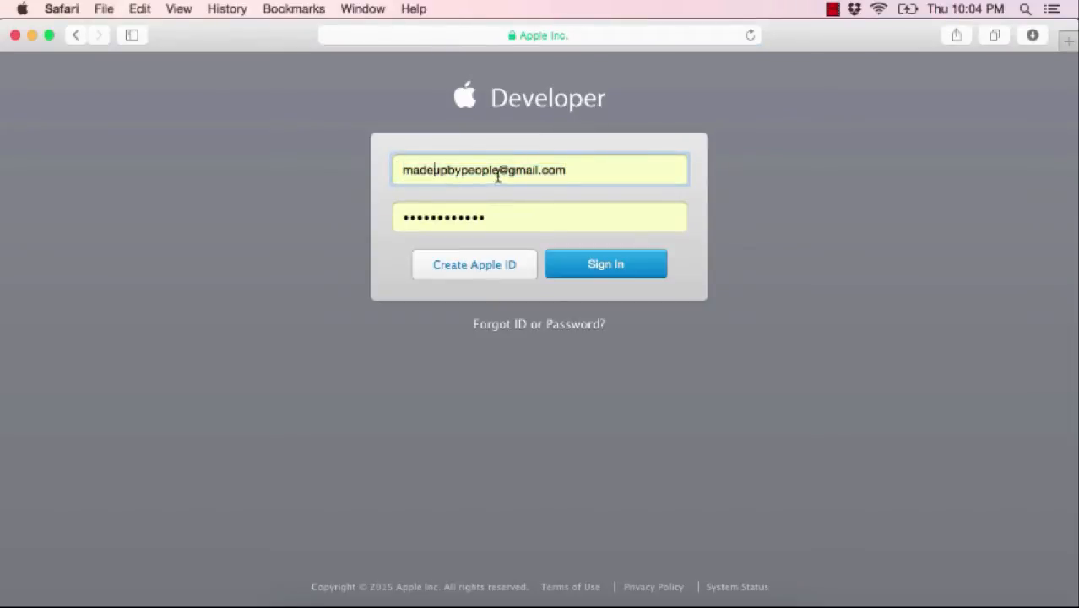
left_click(610, 272)
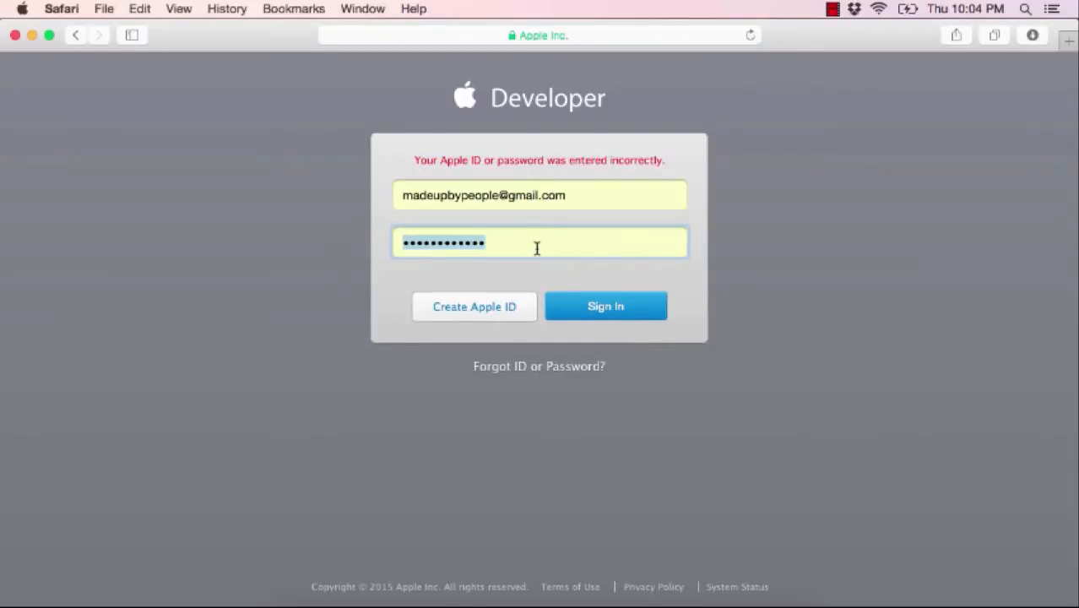
type("••")
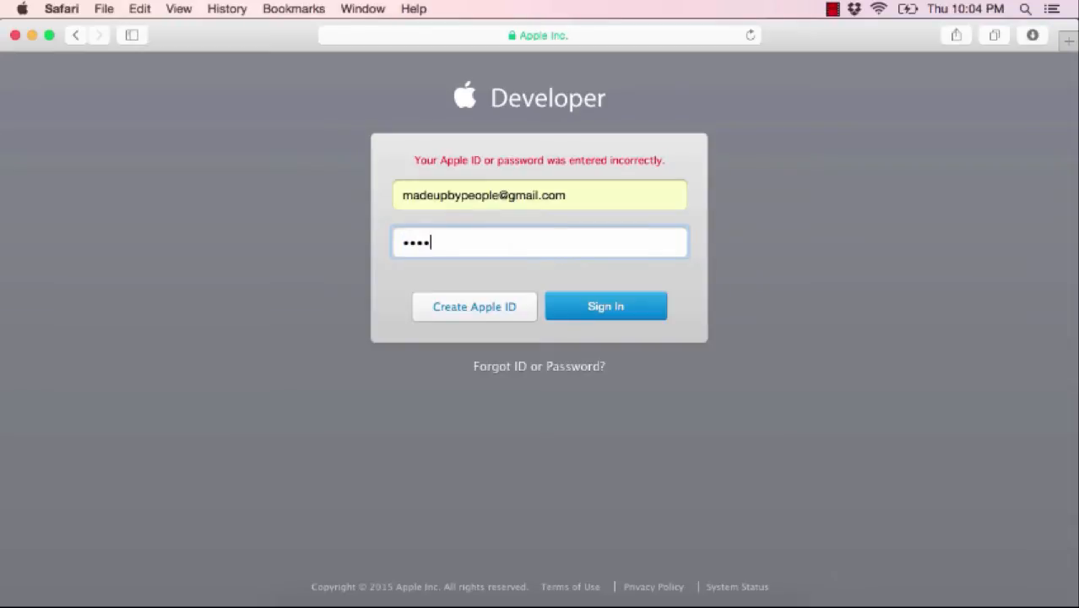
type("••")
key("Return")
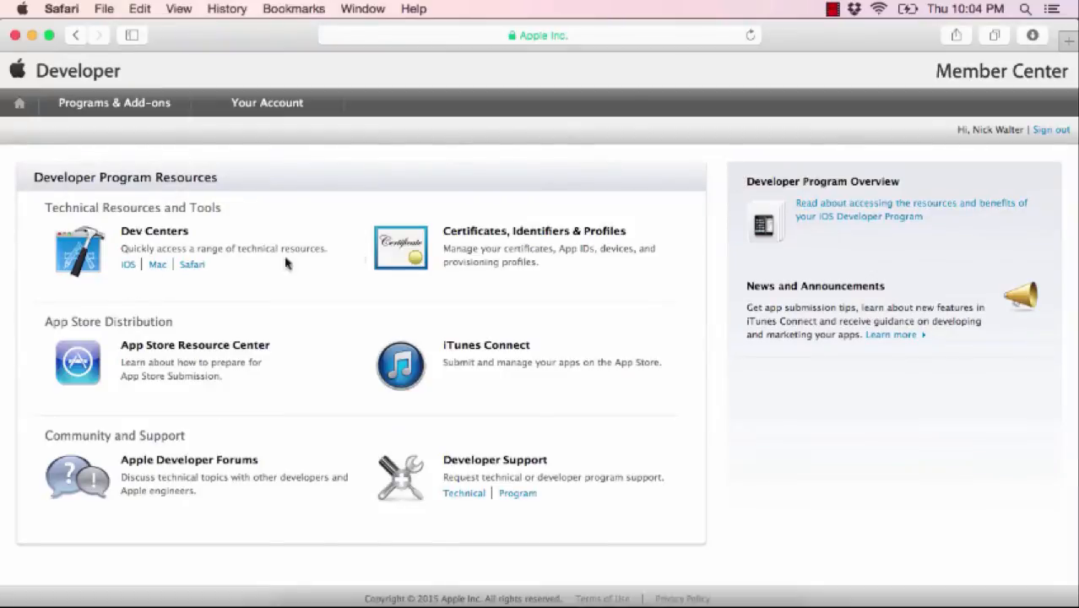
- Go from the iOS Dev Center to Certificates, Identifiers & Profiles
left_click(127, 266)
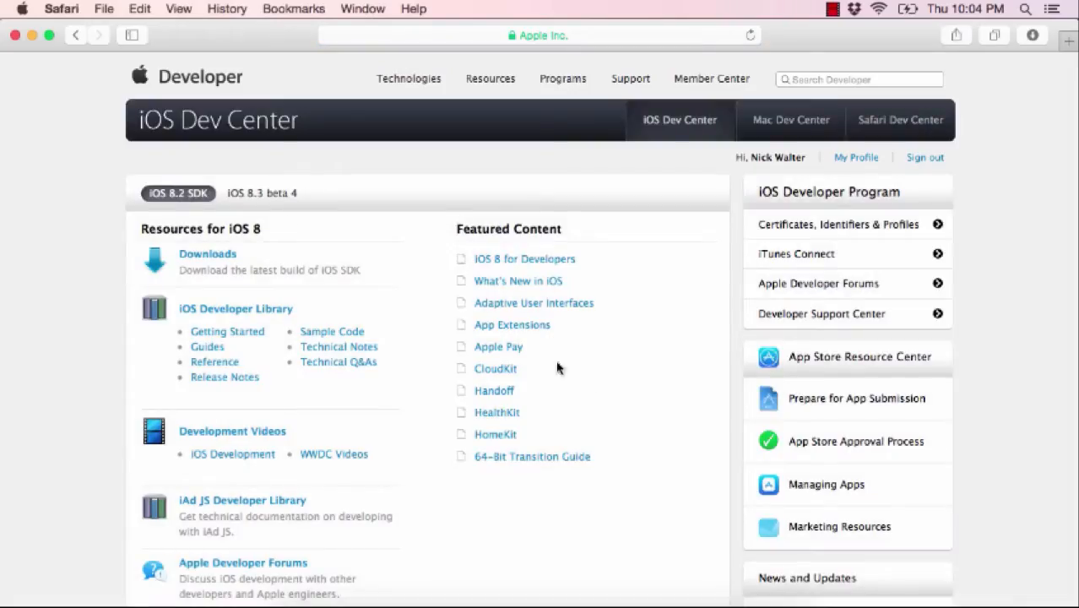
scroll(610, 480, "down", 1)
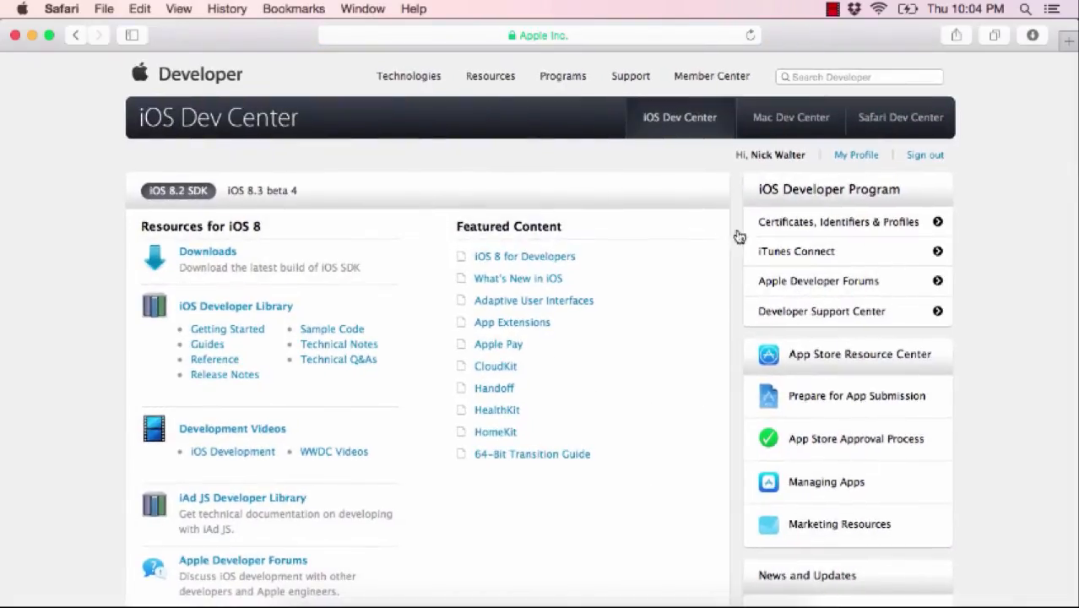
left_click(882, 229)
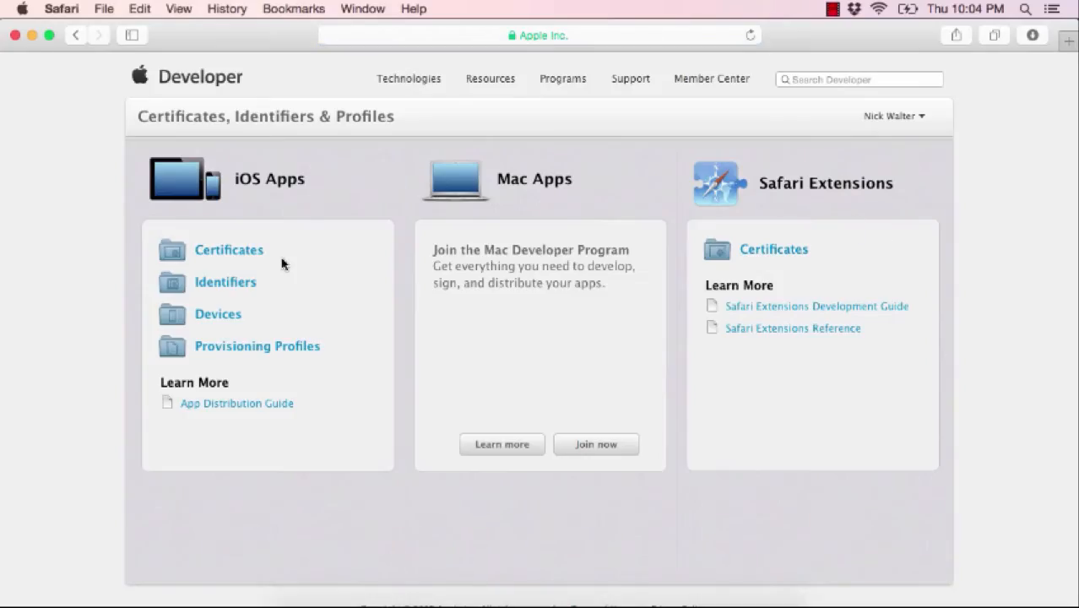
- View the iOS certificates and start a new App Store and Ad Hoc certificate
left_click(226, 254)
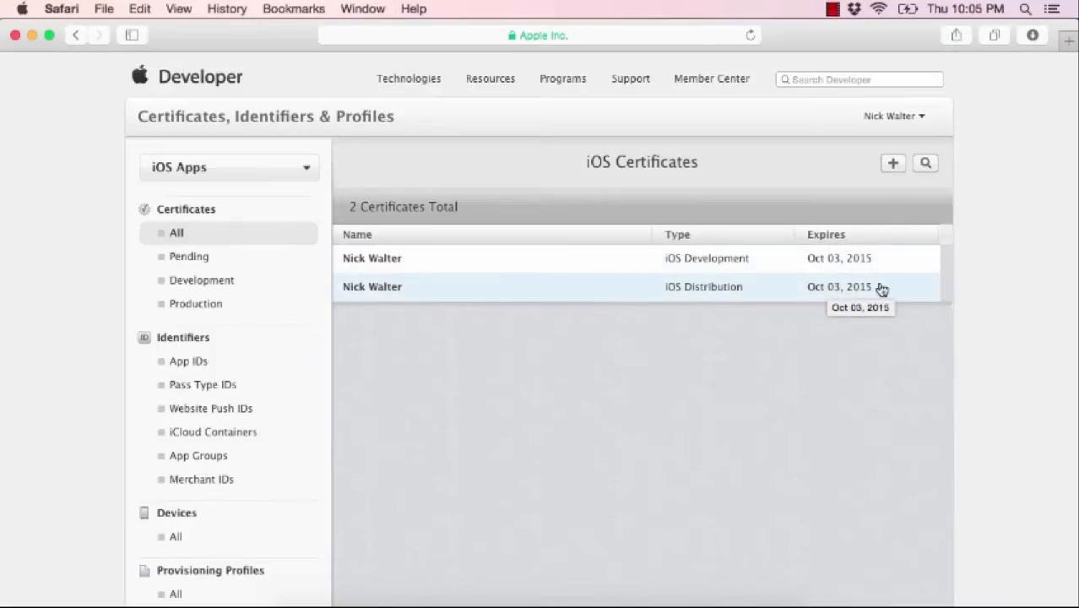
left_click(893, 164)
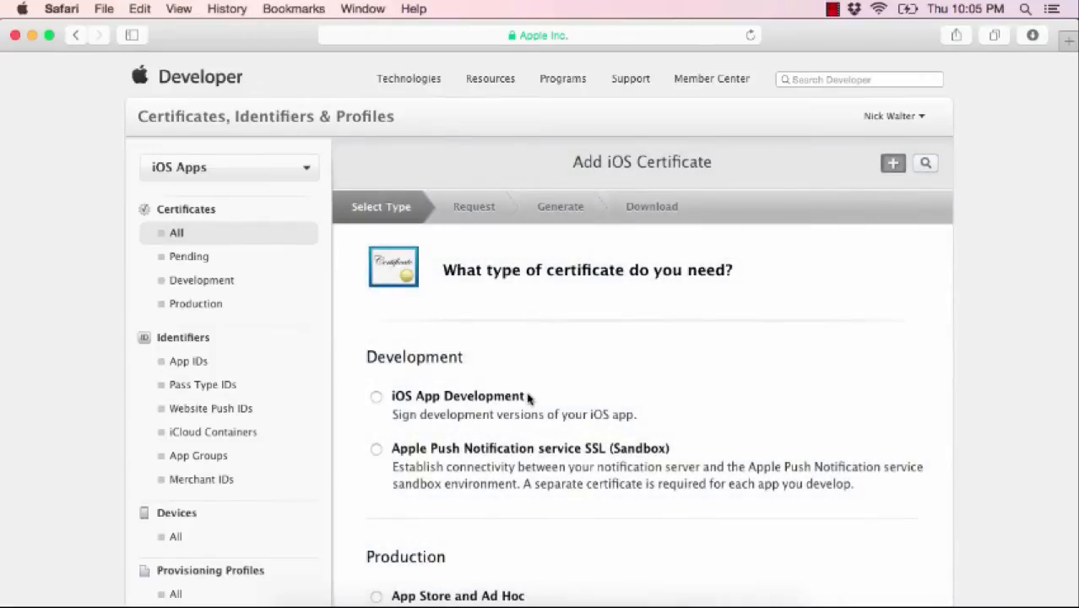
scroll(443, 475, "down", 2)
scroll(443, 475, "down", 5)
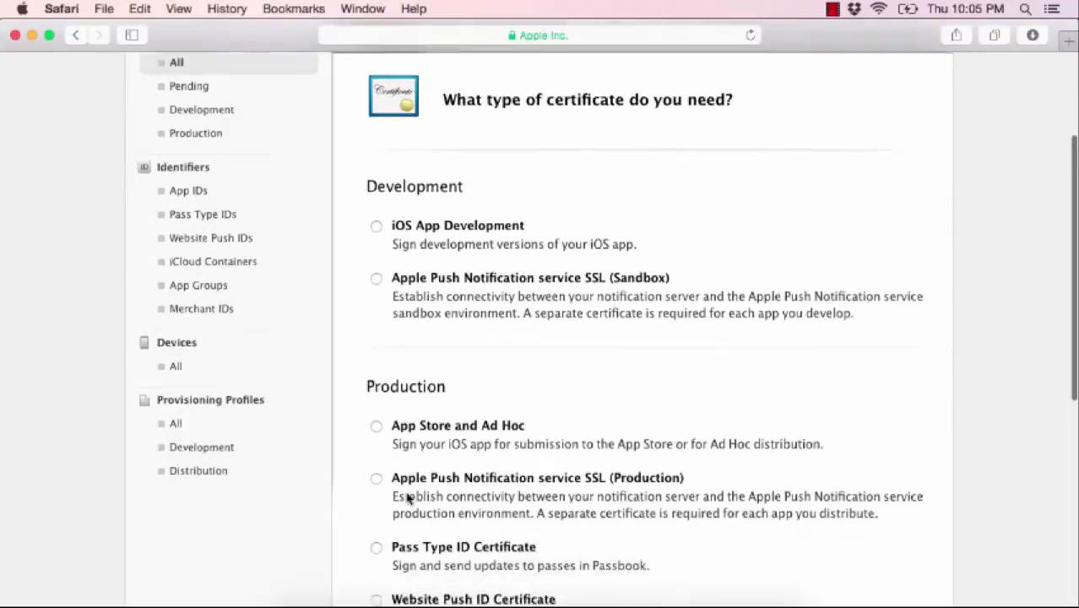
left_click(382, 350)
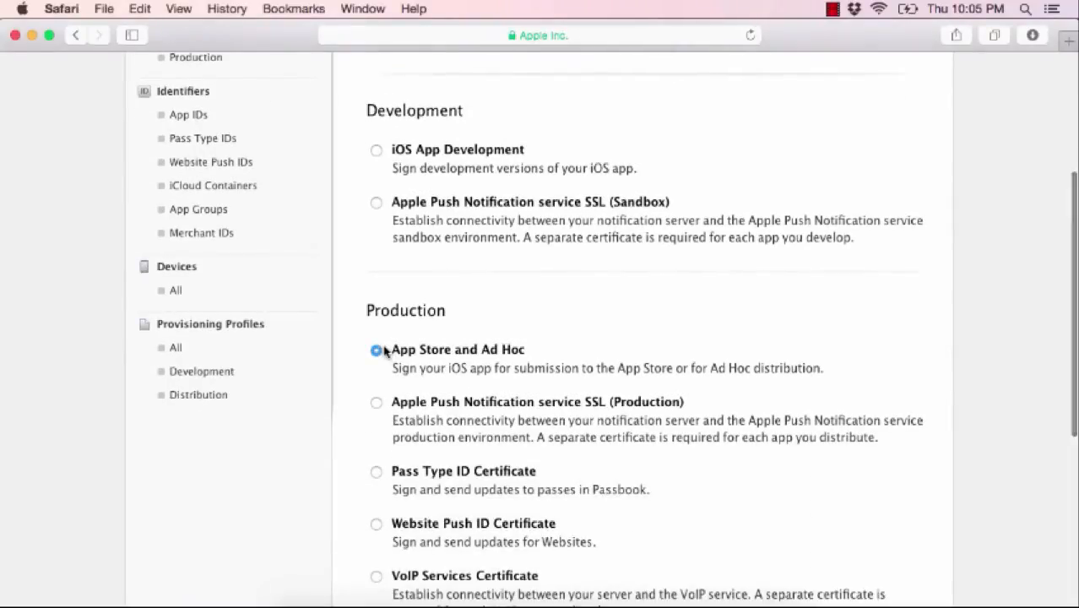
scroll(484, 386, "down", 9)
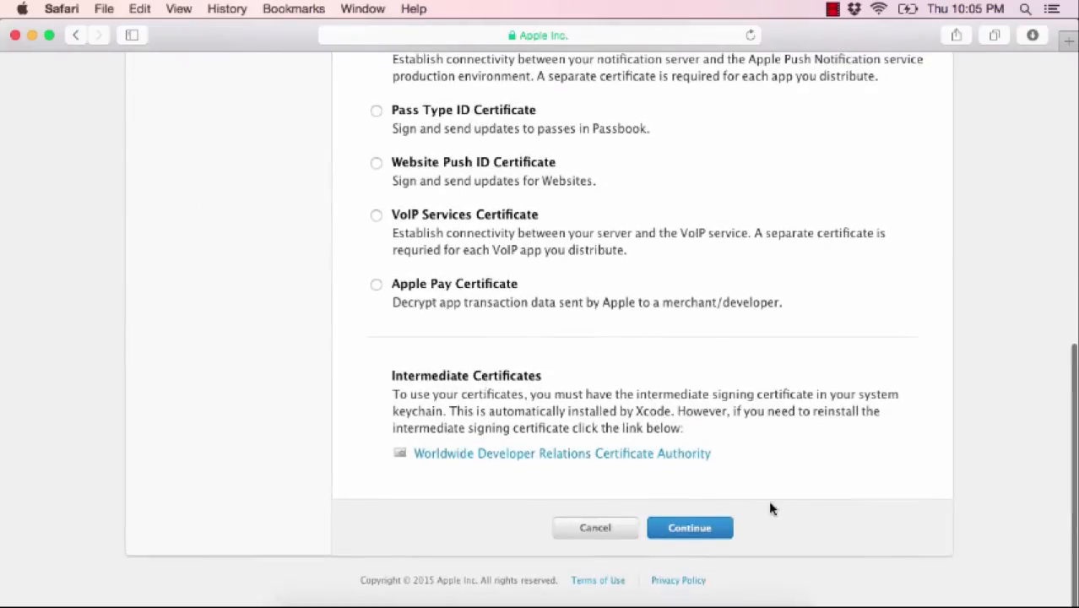
left_click(697, 530)
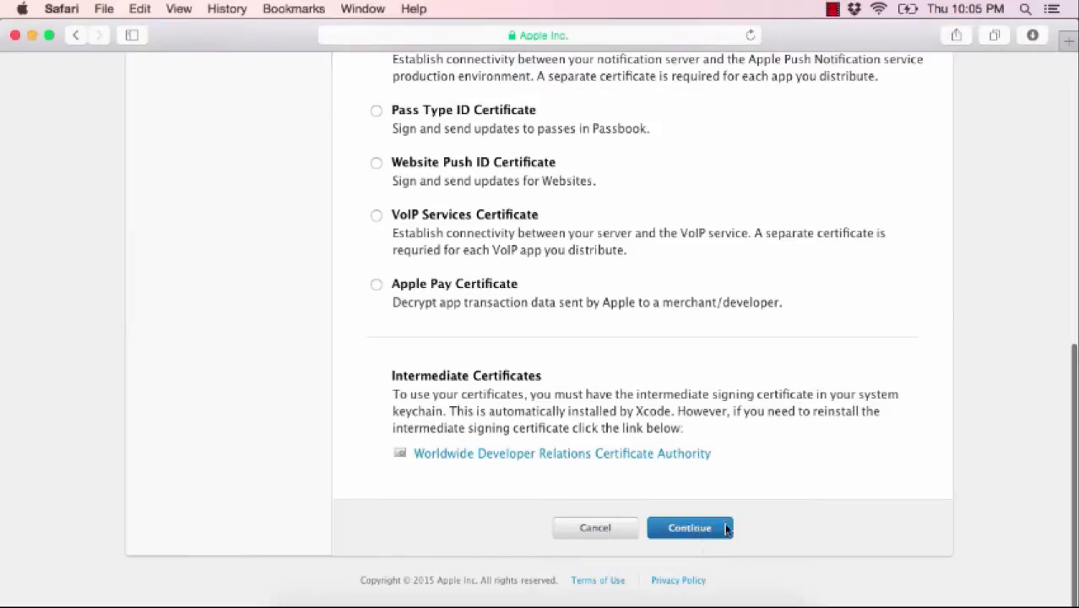
- Return to all certificates, then show the registered App IDs list
scroll(747, 369, "up", 15)
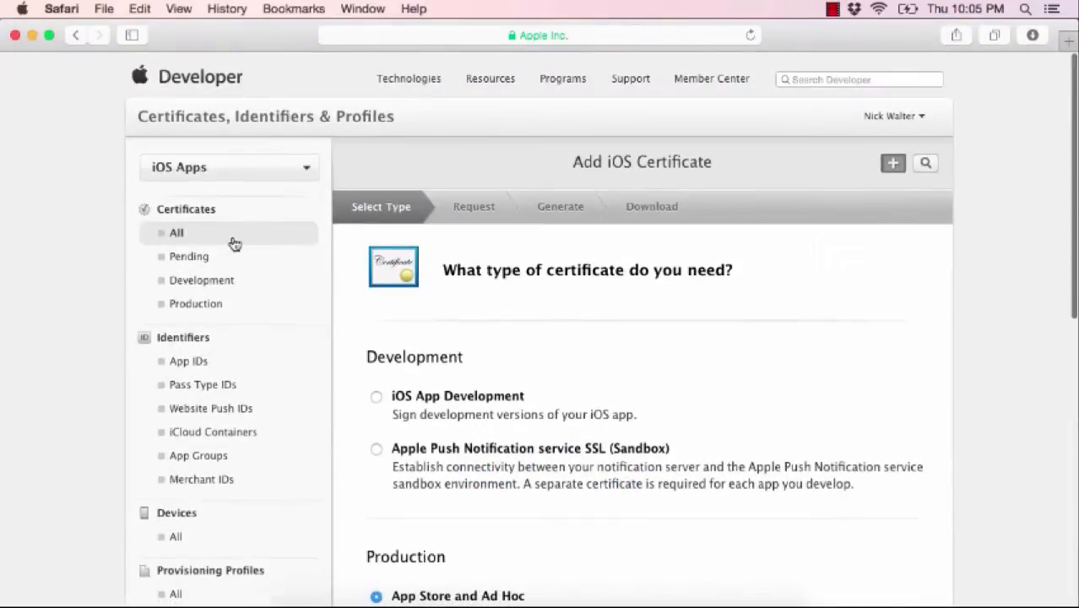
left_click(186, 235)
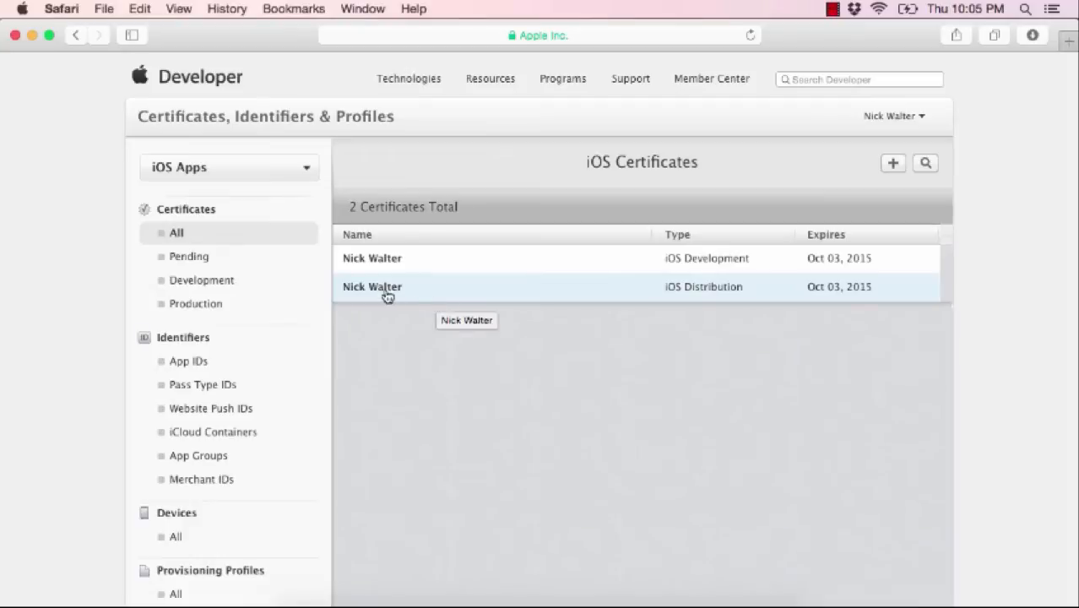
left_click(185, 361)
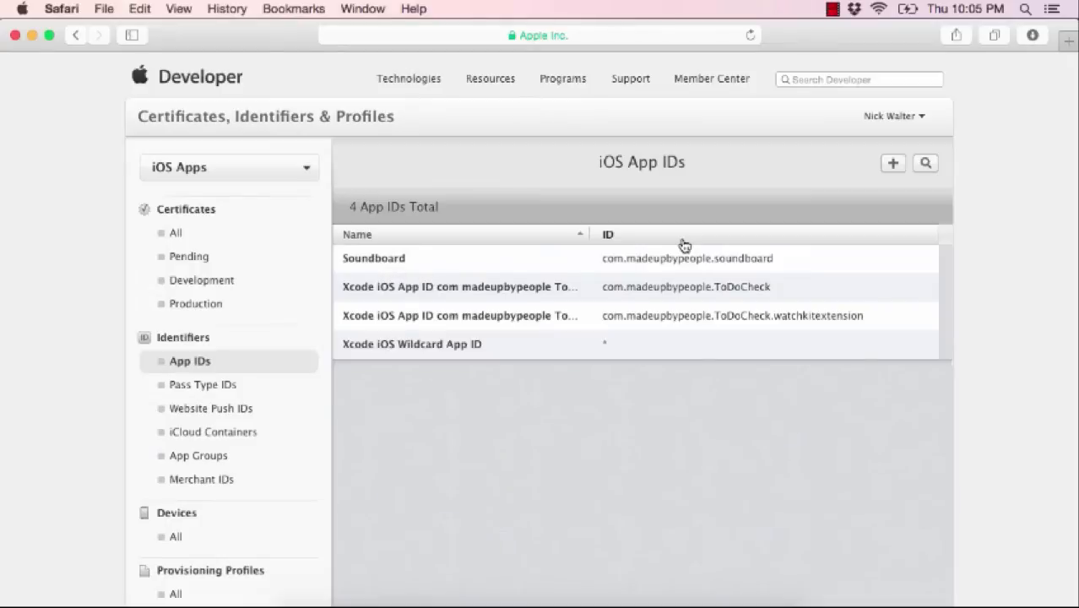
- Start registering a new App ID named Tip Calculator
left_click(892, 166)
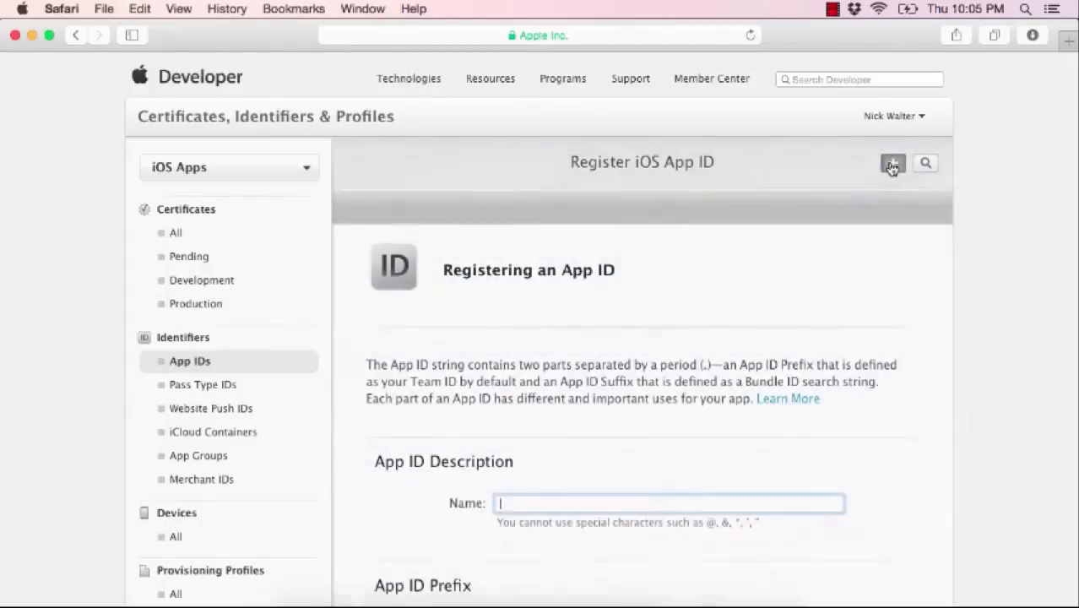
scroll(578, 527, "down", 2)
scroll(578, 527, "down", 2)
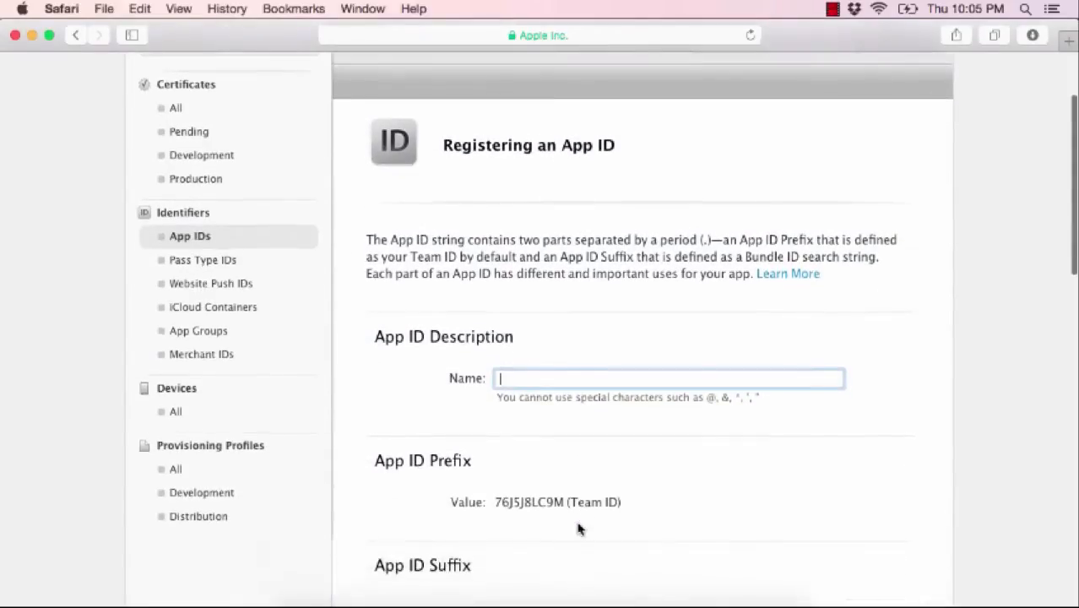
type("Tip Calculator")
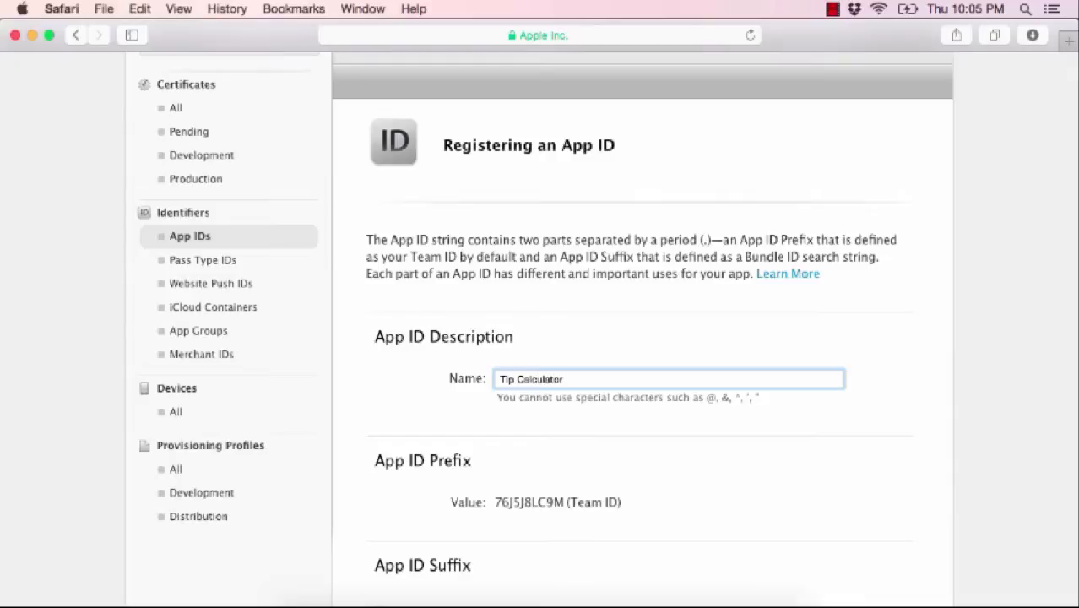
left_click(557, 424)
- Choose Explicit App ID and enter Bundle ID com.madeupbypeople.tipcalc
scroll(554, 517, "down", 5)
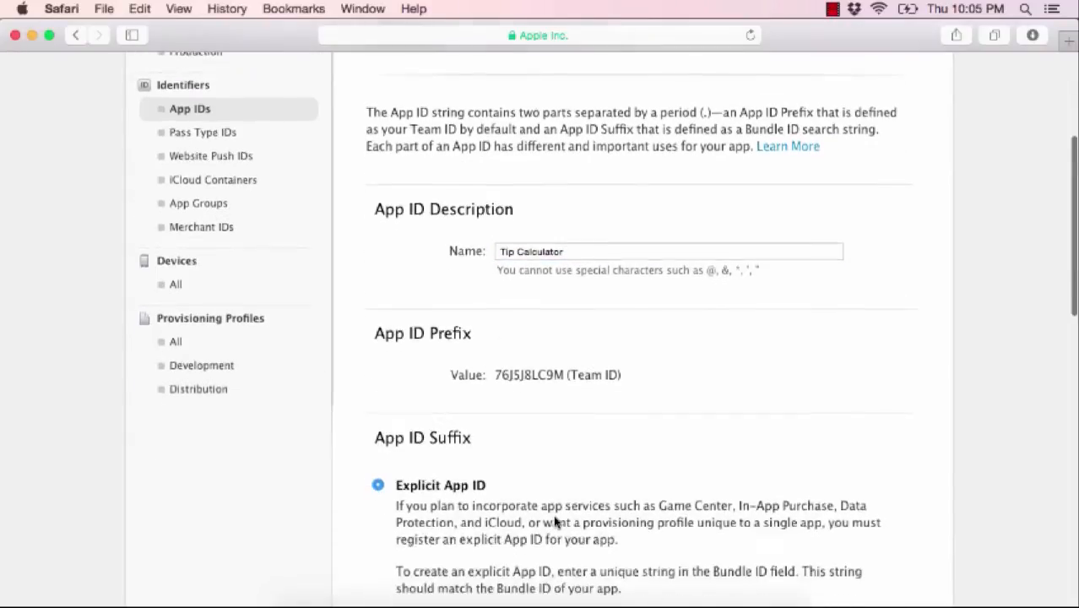
scroll(470, 498, "down", 4)
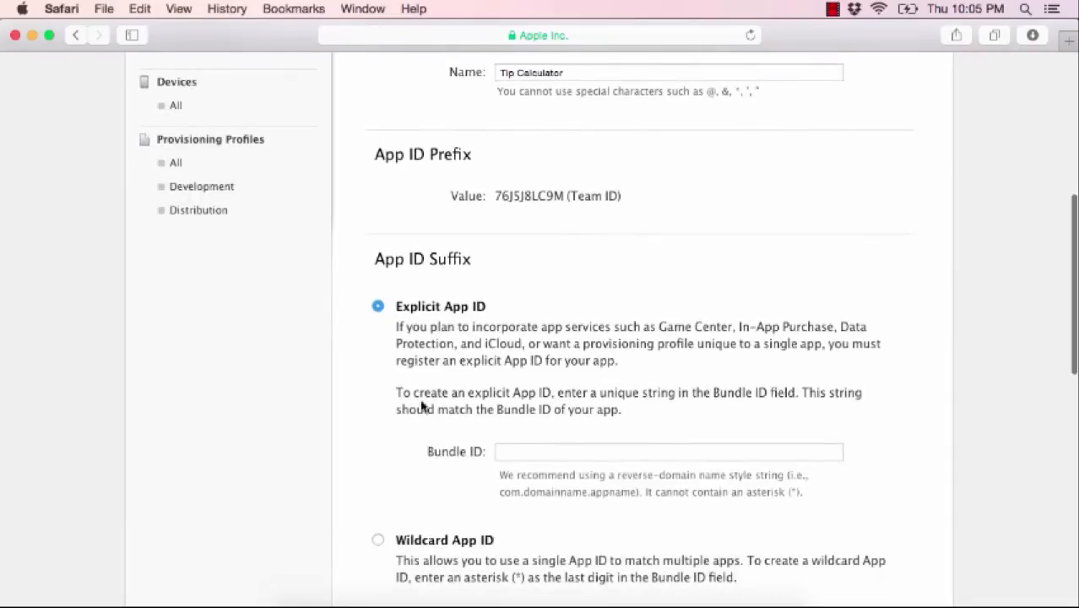
scroll(422, 405, "down", 2)
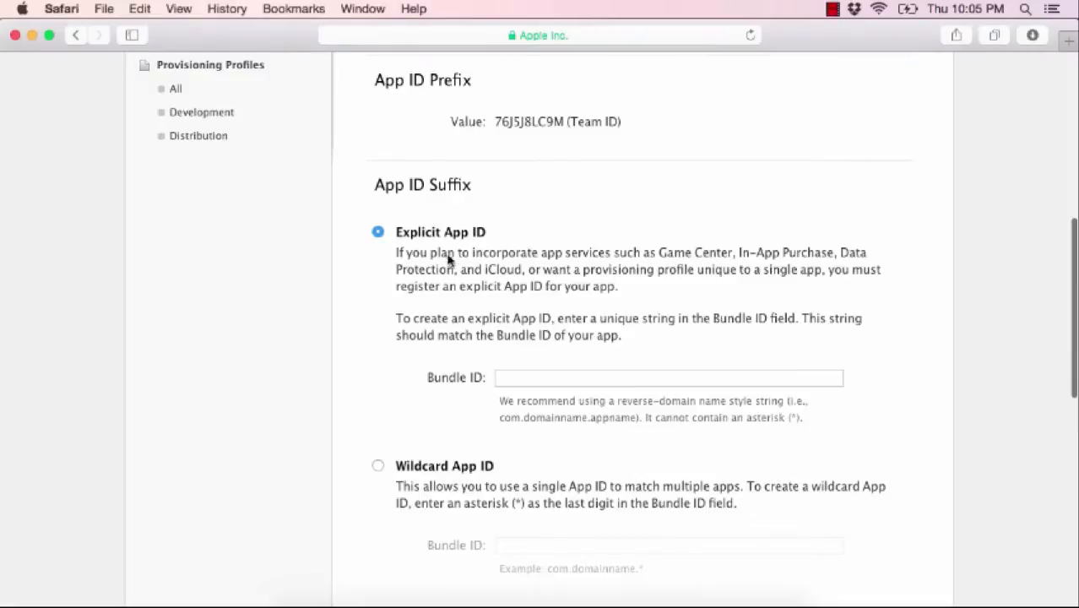
left_click(530, 375)
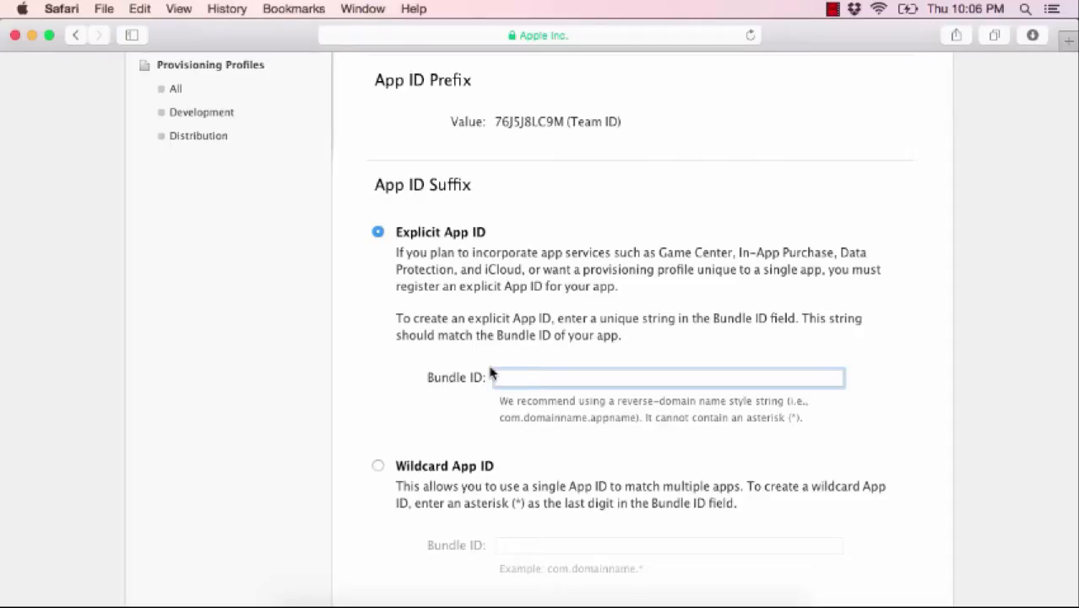
type("com.madeupbypeople.tipcalc")
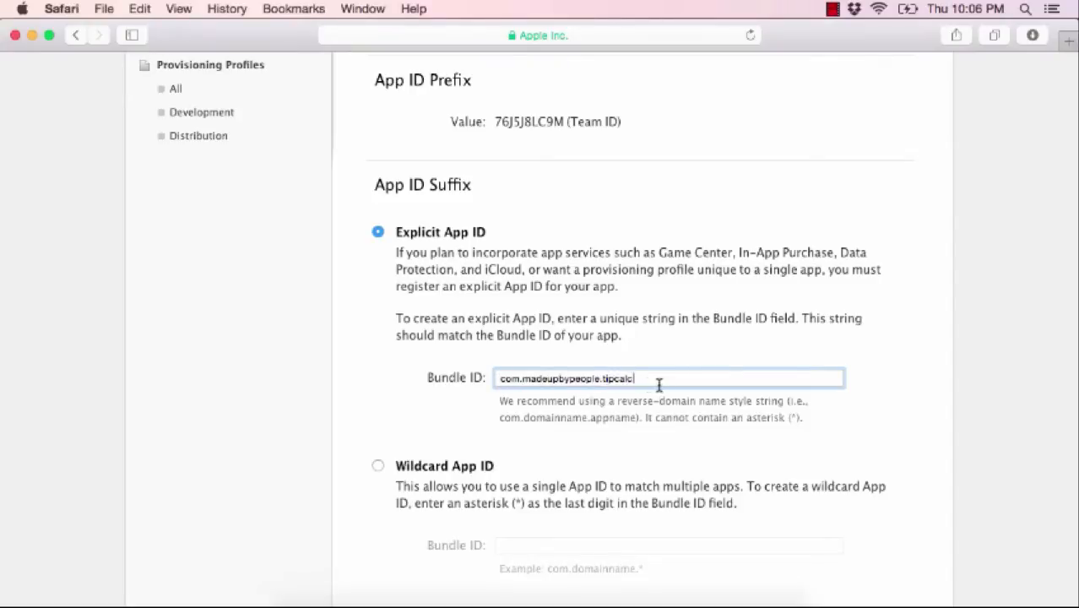
- Overwrite the Bundle ID with an example, then restore com.madeupbypeople.tipcalc
left_click_drag(655, 379, 354, 384)
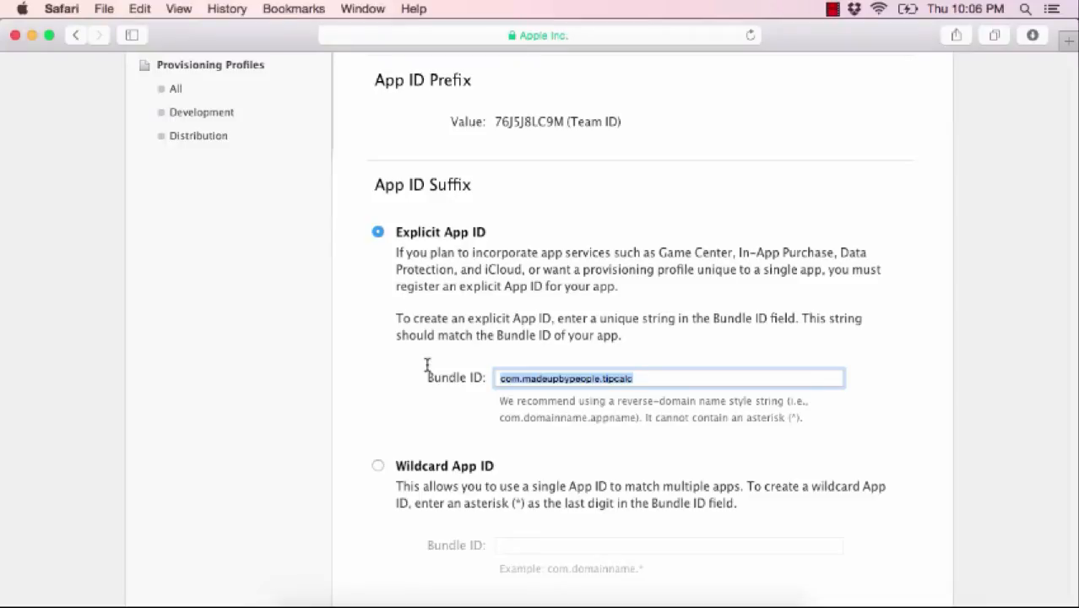
type("myname")
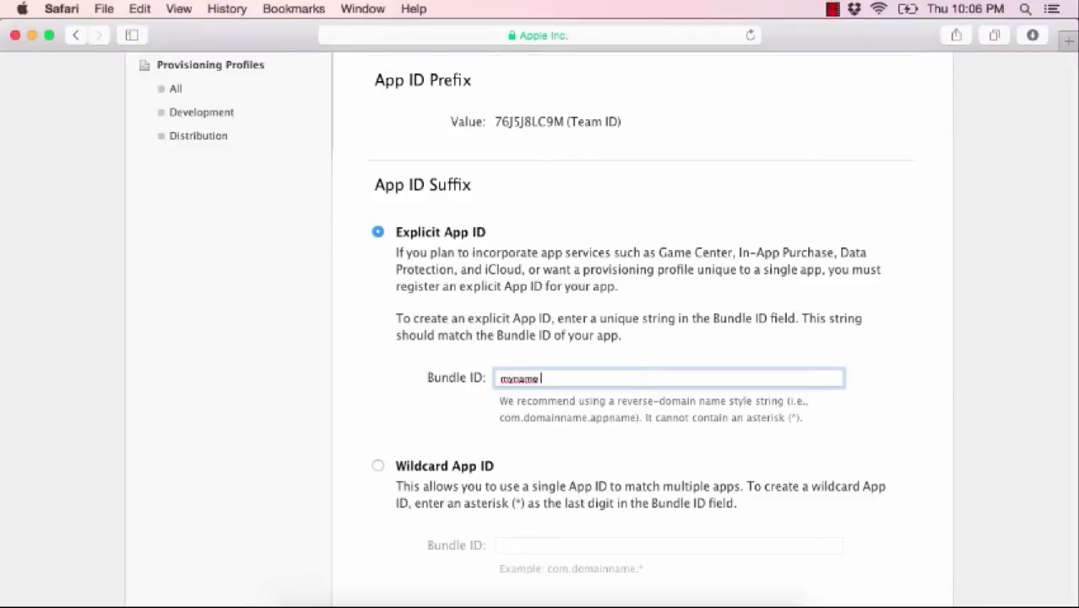
type("isjim.youc")
type(".hello")
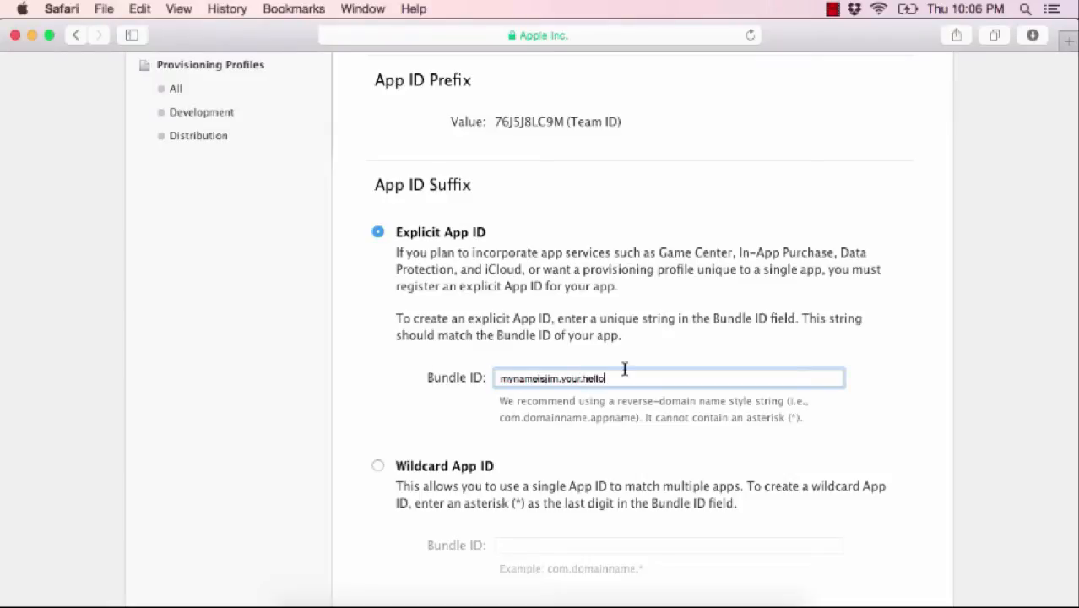
left_click_drag(635, 382, 308, 379)
type("com.madeupbyp")
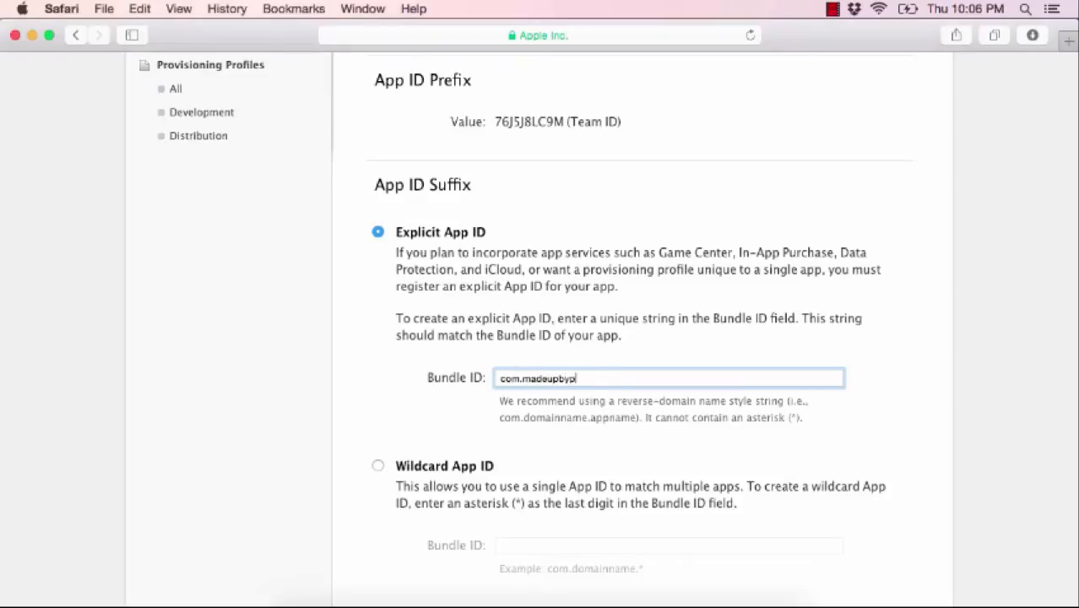
type("eople.tipcalc")
left_click(462, 428)
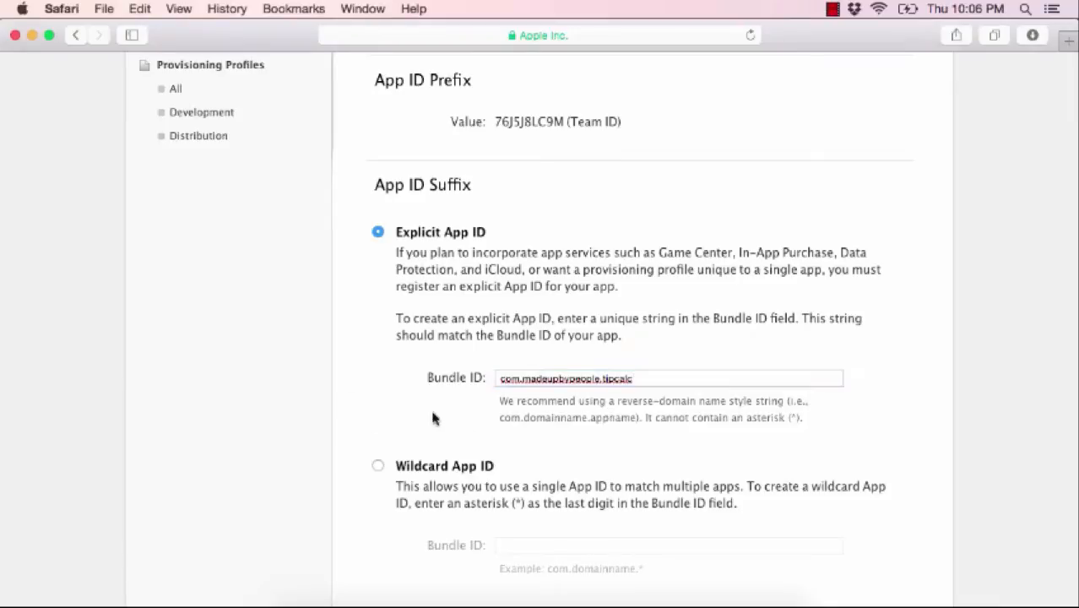
- Copy the Bundle ID and scroll to App Services with Game Center and In-App Purchase
scroll(612, 397, "down", 2)
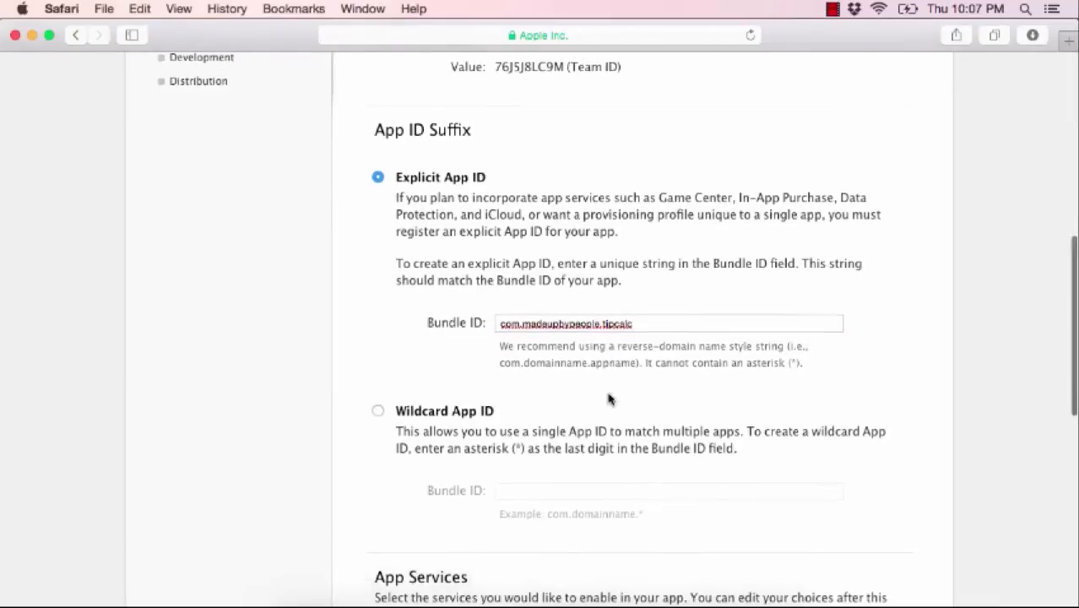
left_click_drag(654, 329, 390, 328)
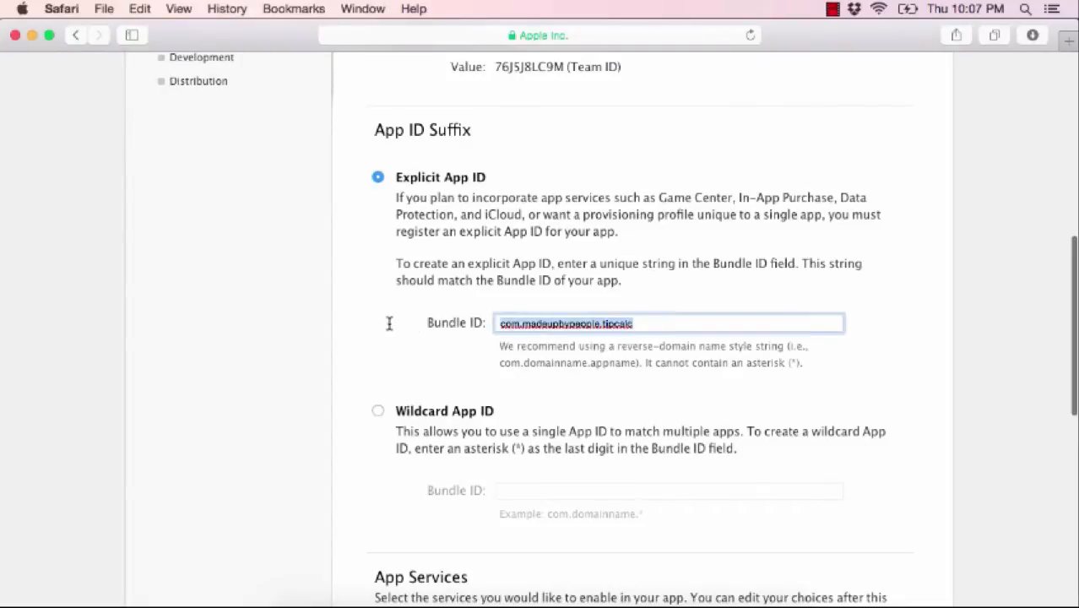
key("super+c")
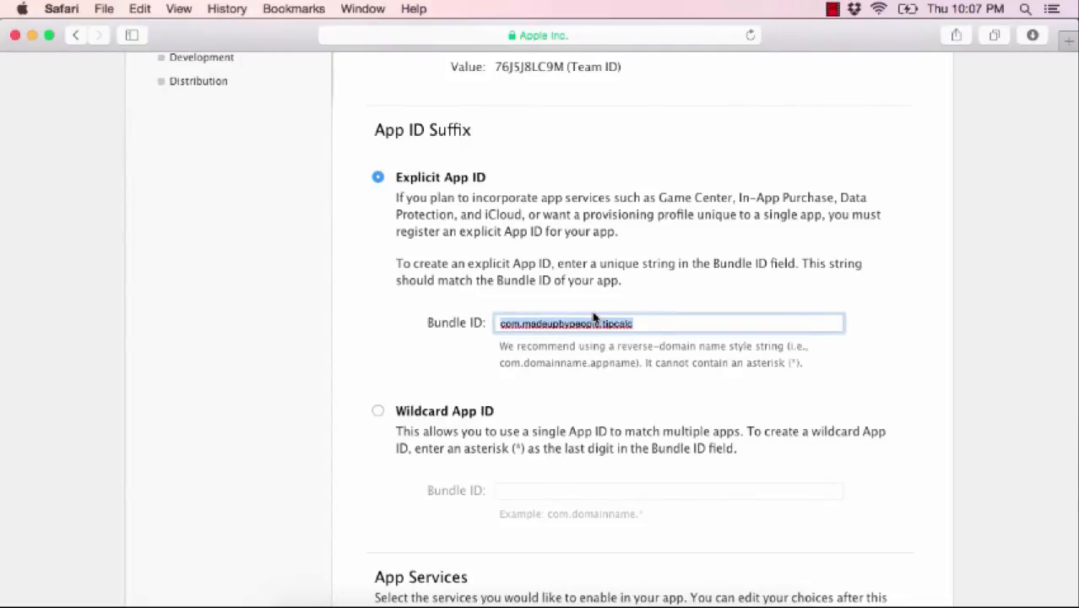
scroll(593, 318, "down", 6)
scroll(401, 352, "down", 5)
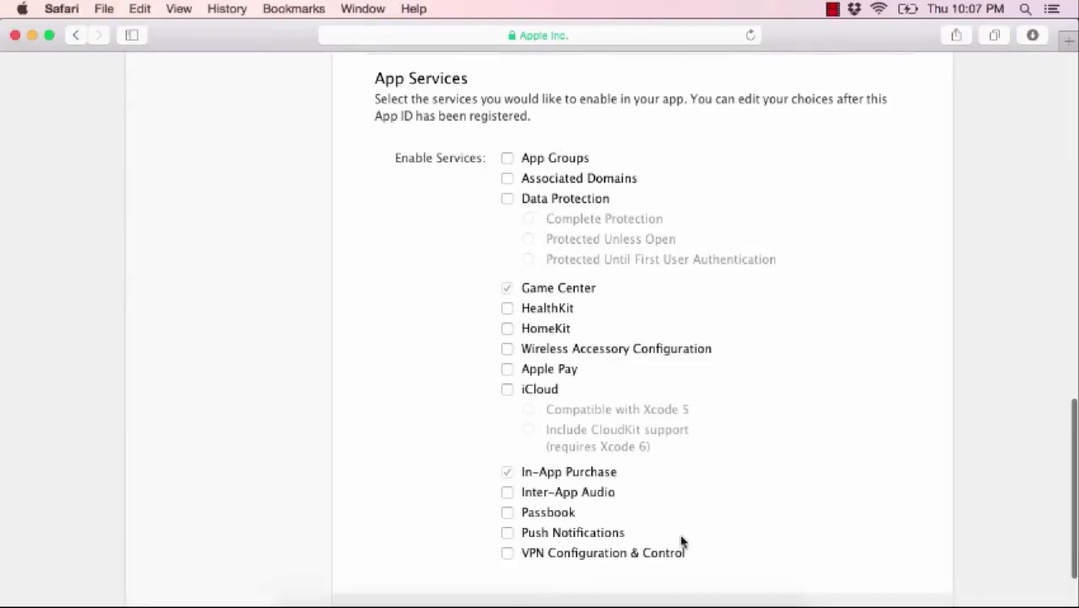
- Review the App ID, then continue, submit and finish its registration
scroll(682, 542, "down", 2)
scroll(682, 542, "up", 4)
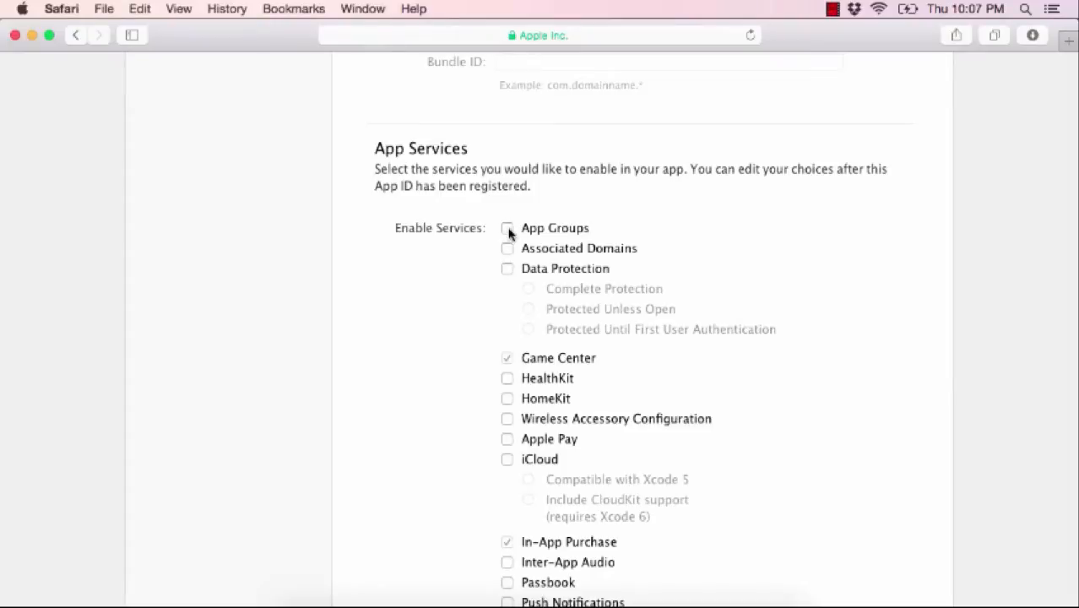
scroll(698, 323, "down", 4)
scroll(645, 454, "up", 5)
scroll(645, 455, "up", 3)
scroll(645, 451, "down", 6)
left_click(697, 528)
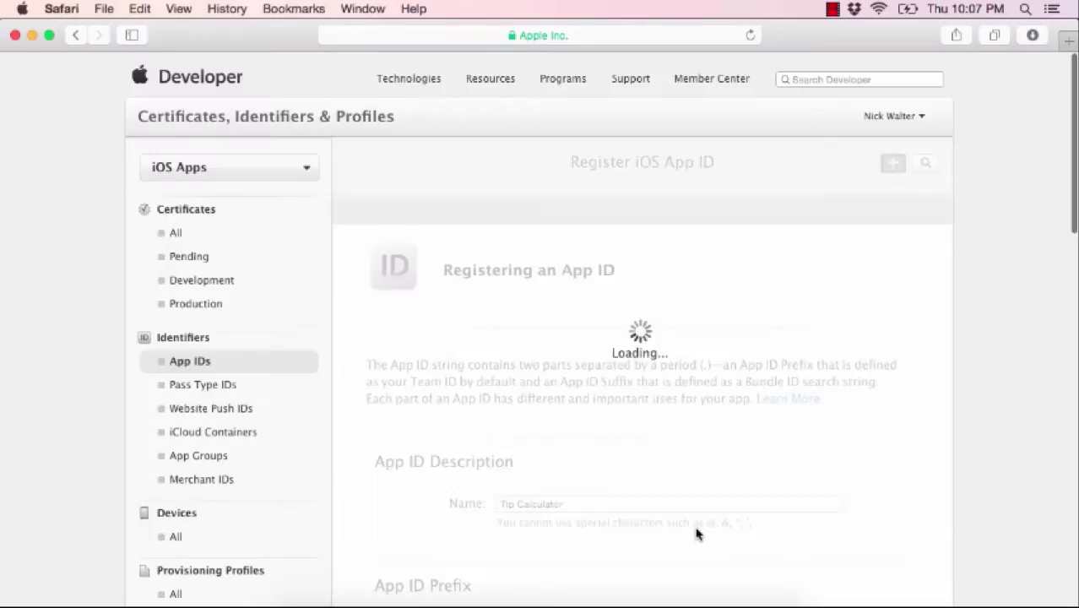
scroll(557, 474, "down", 5)
scroll(557, 475, "down", 3)
left_click(727, 526)
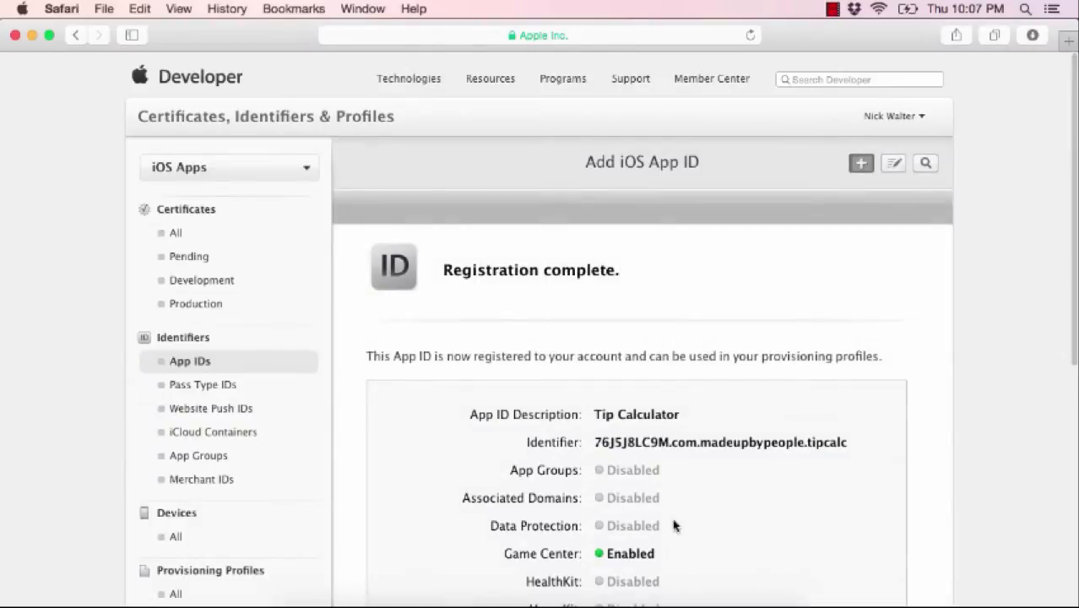
scroll(673, 525, "down", 8)
left_click(658, 532)
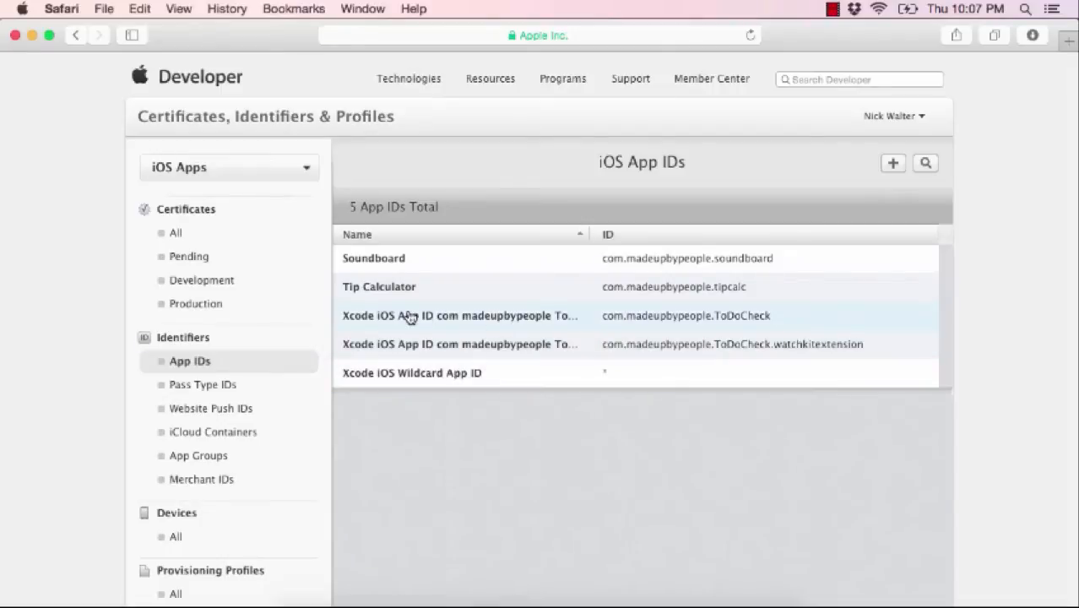
- Review the provisioning profiles and registered devices lists in Member Center
scroll(446, 357, "down", 3)
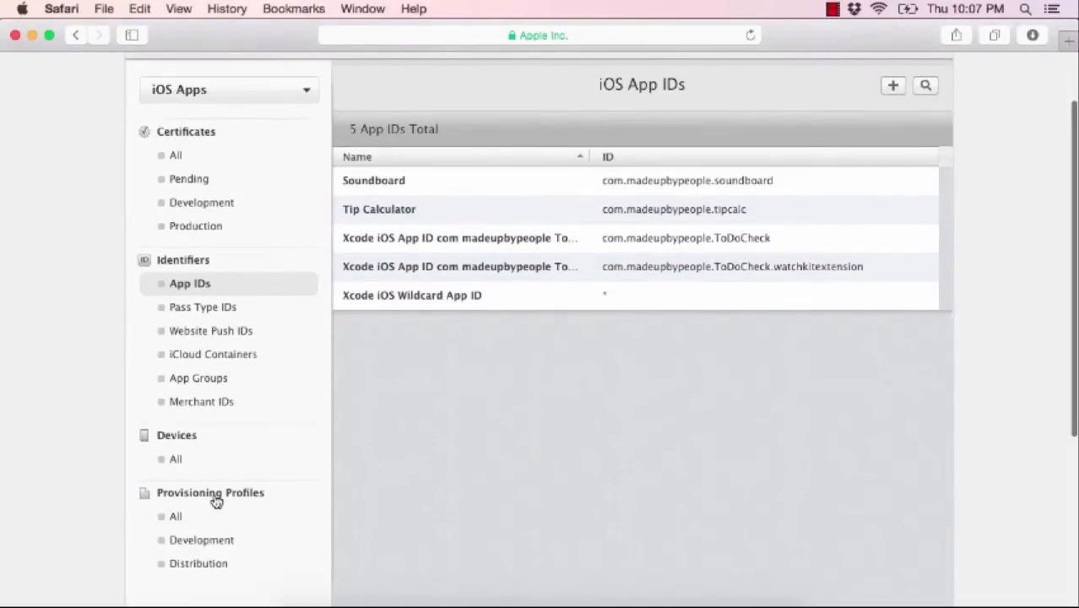
left_click(177, 517)
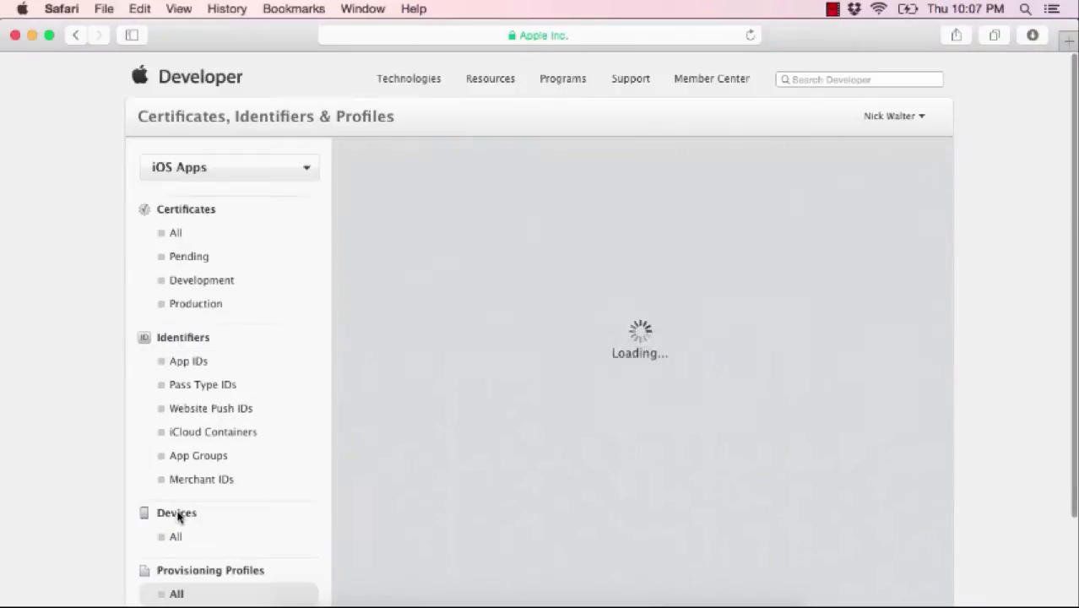
scroll(503, 462, "down", 3)
scroll(503, 462, "up", 3)
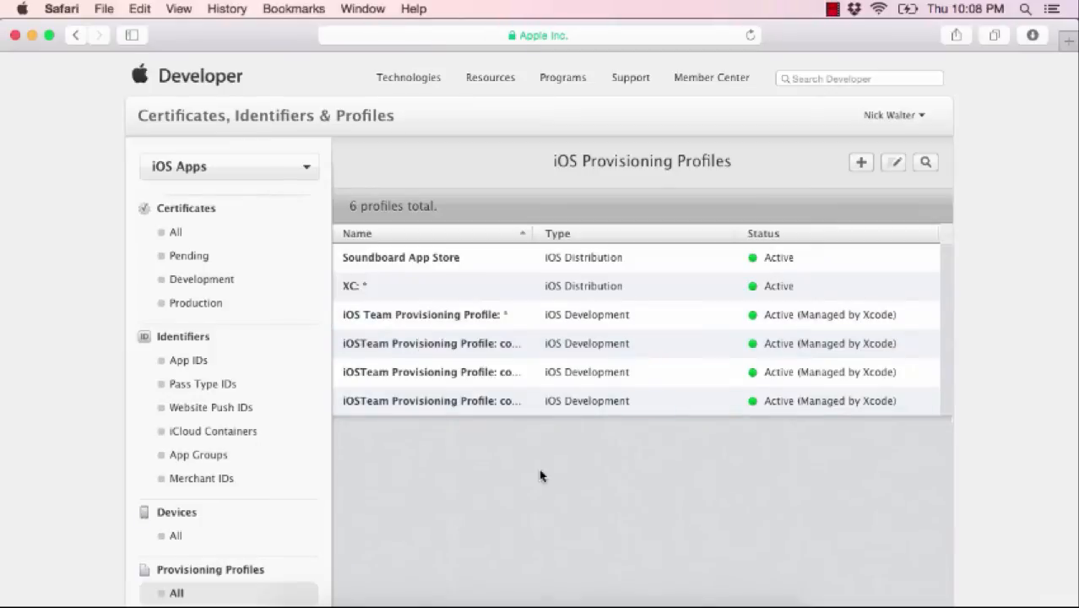
scroll(499, 506, "down", 3)
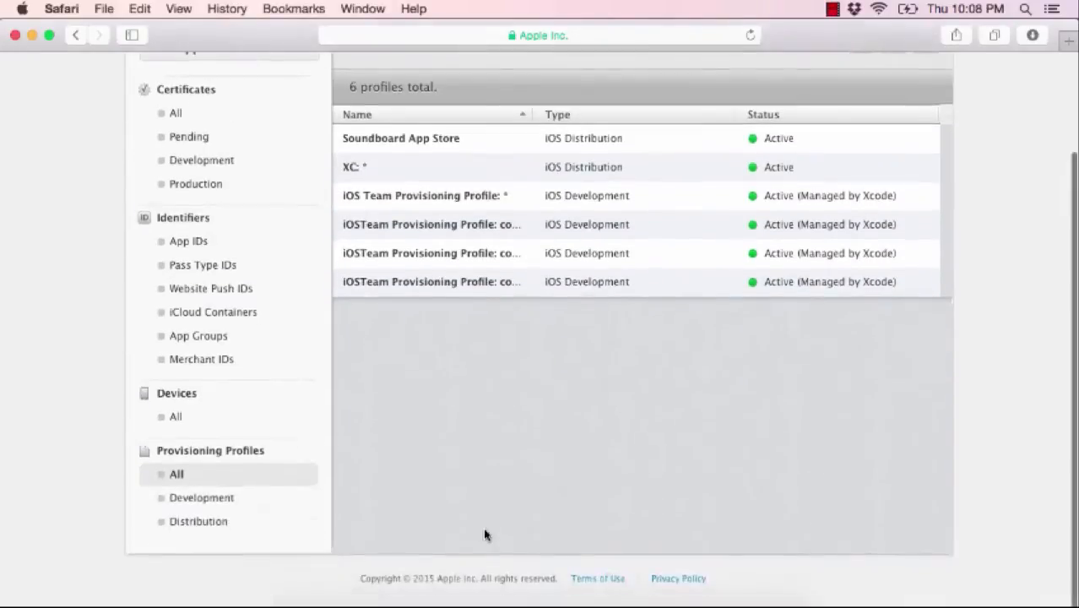
left_click(177, 422)
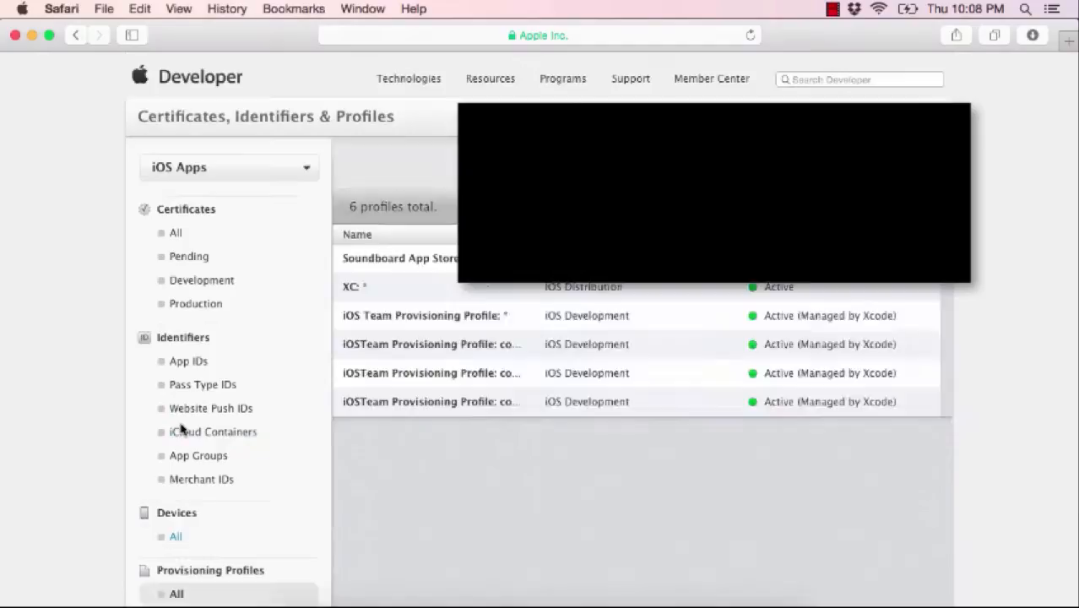
scroll(415, 460, "down", 3)
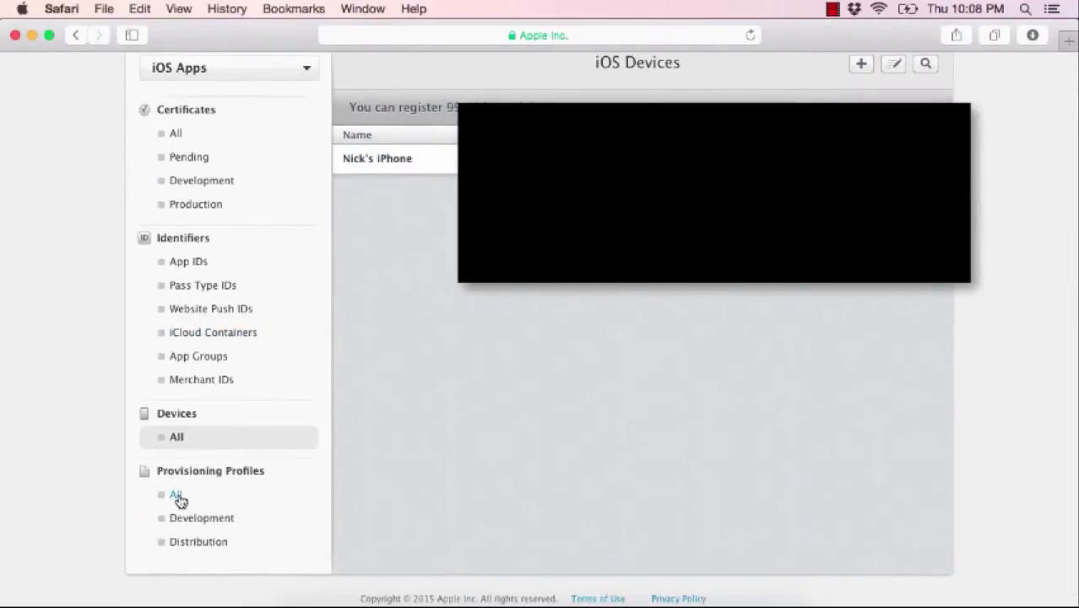
- Check the iOS certificates and App IDs, then start a new profile from Provisioning Profiles > All
left_click(177, 495)
scroll(386, 453, "down", 3)
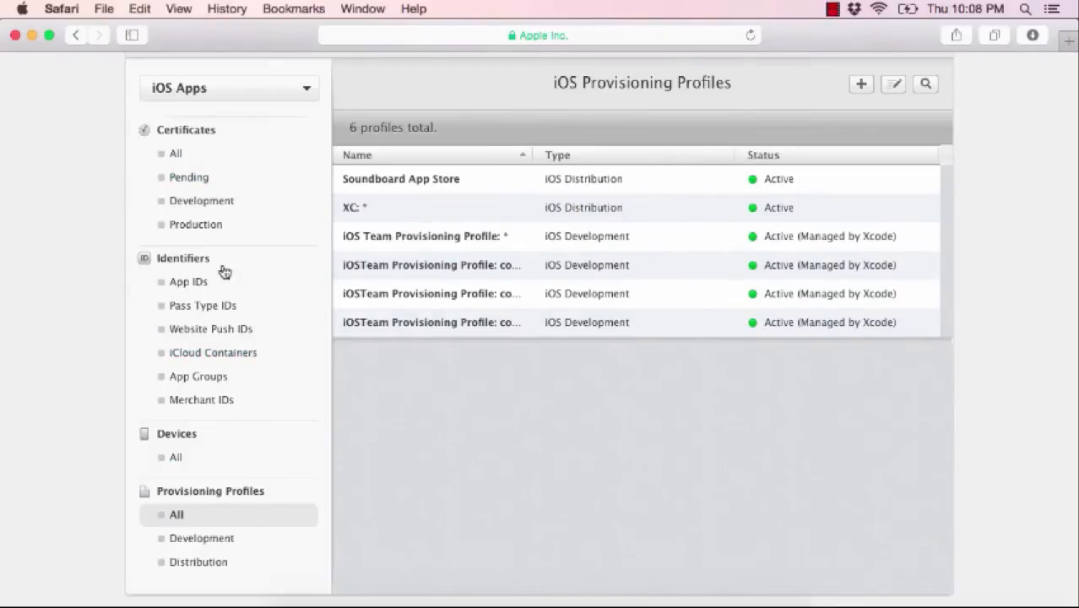
left_click(174, 155)
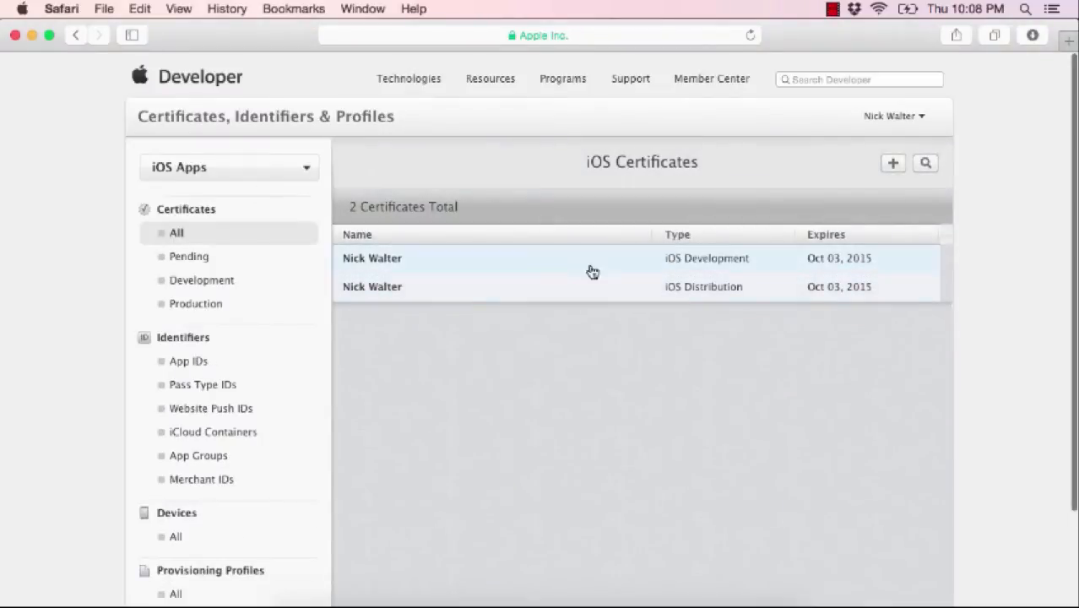
left_click(182, 363)
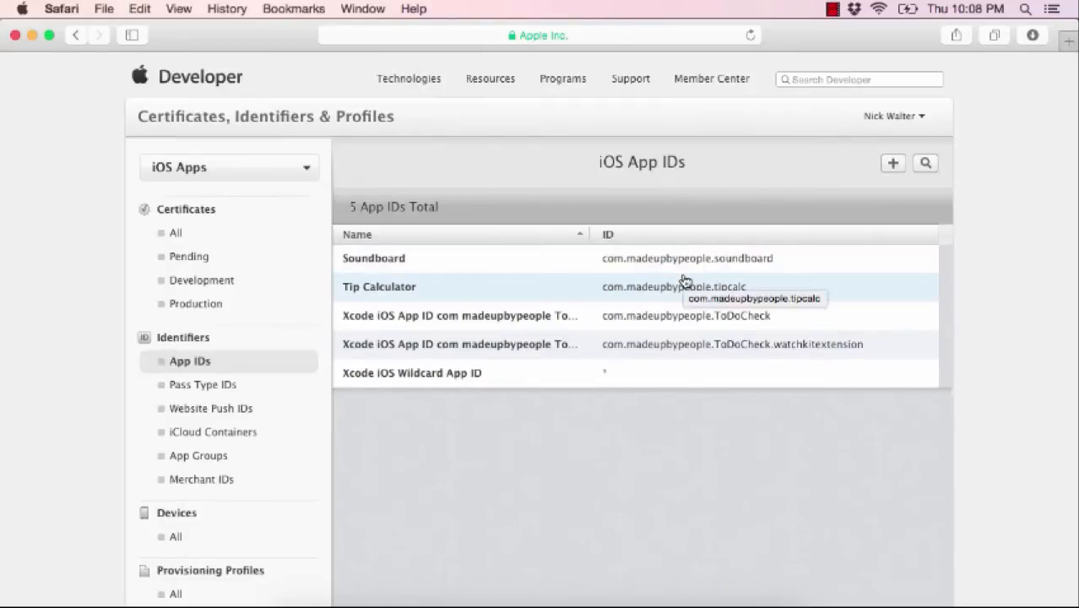
scroll(211, 510, "down", 3)
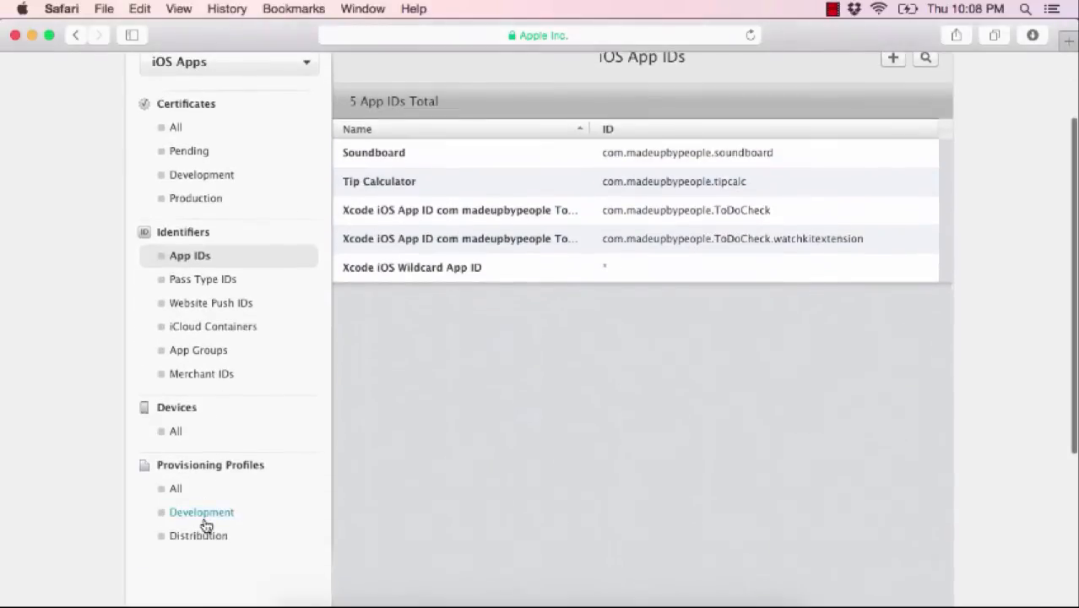
left_click(175, 491)
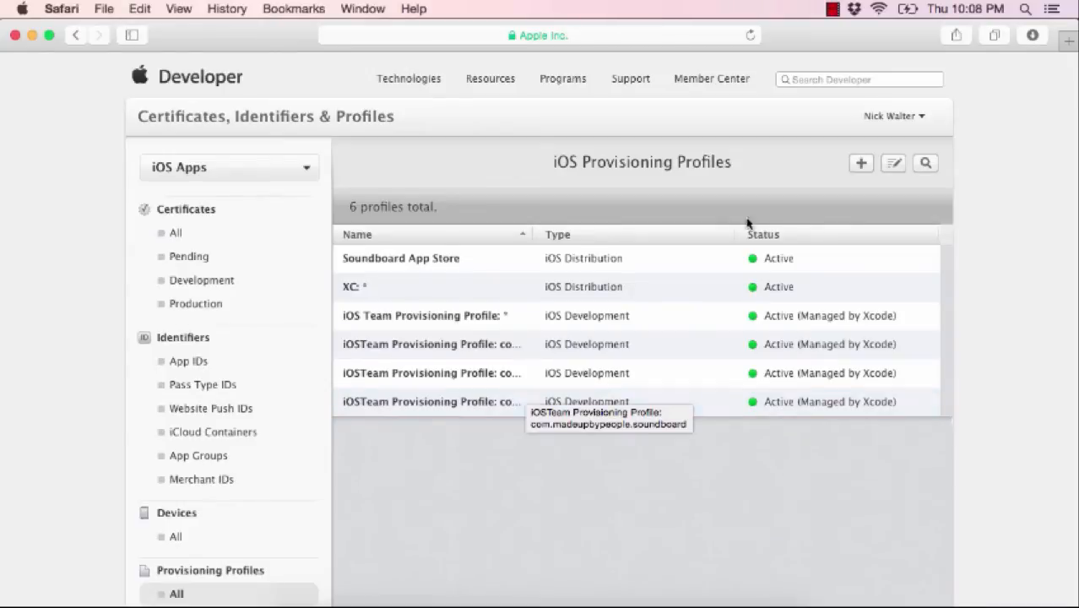
left_click(859, 167)
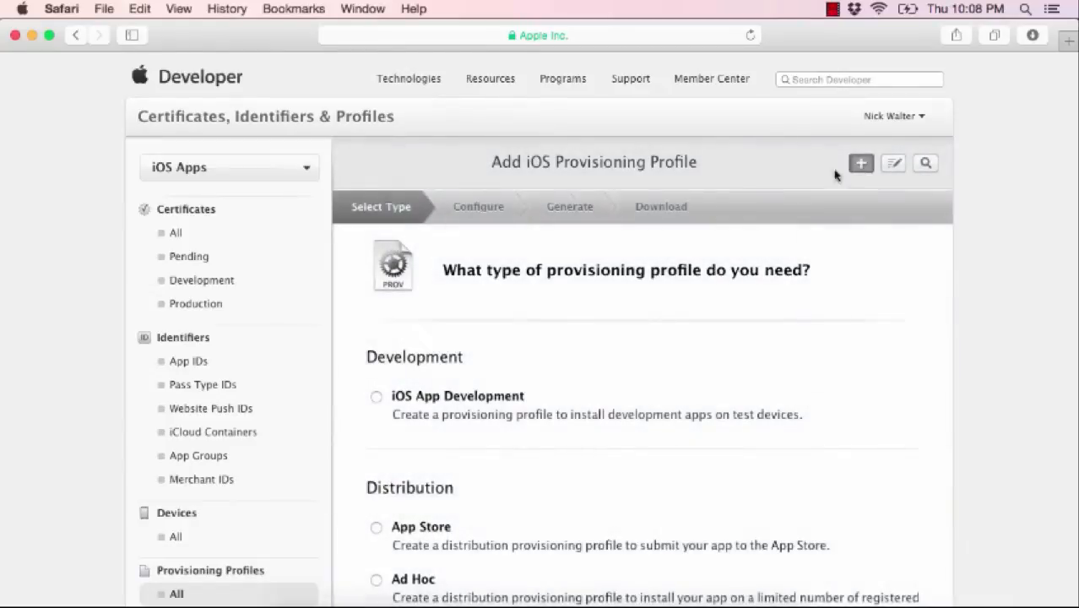
- Choose an App Store distribution profile for the Tip Calculator App ID
scroll(429, 480, "down", 3)
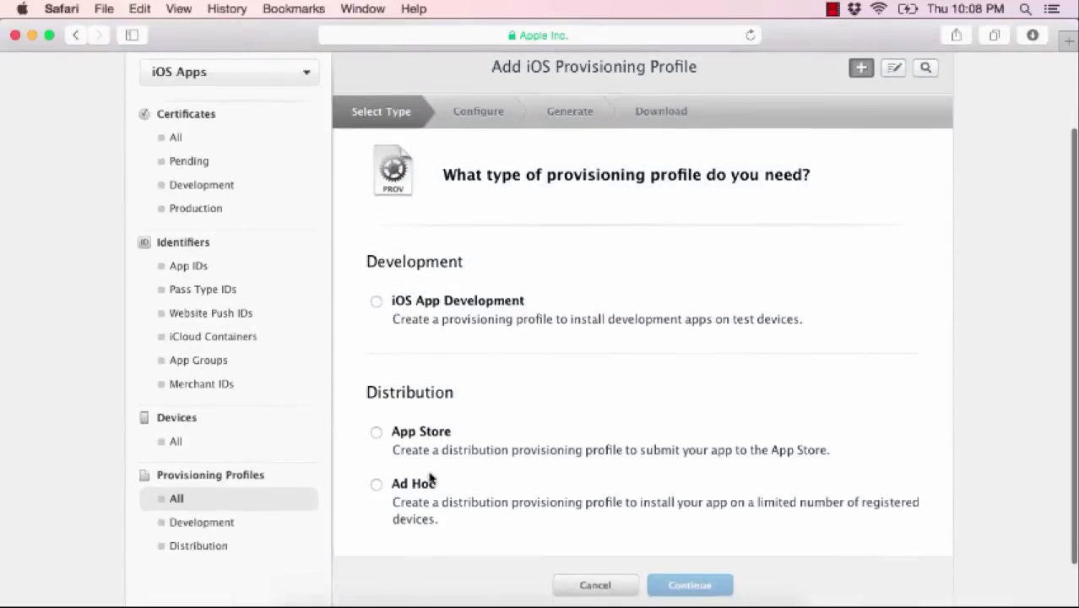
left_click(375, 432)
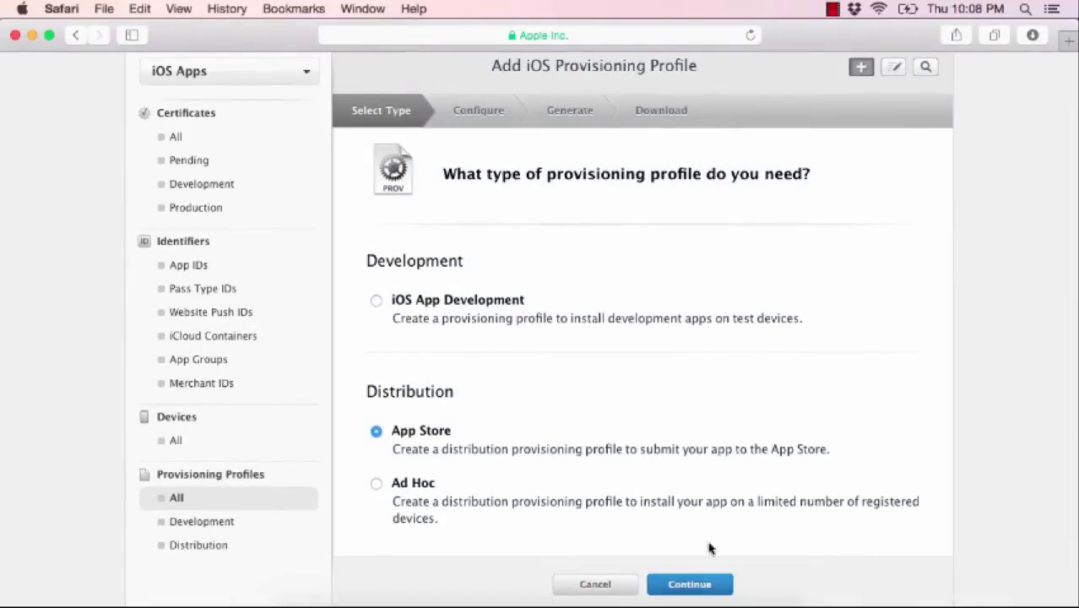
left_click(697, 582)
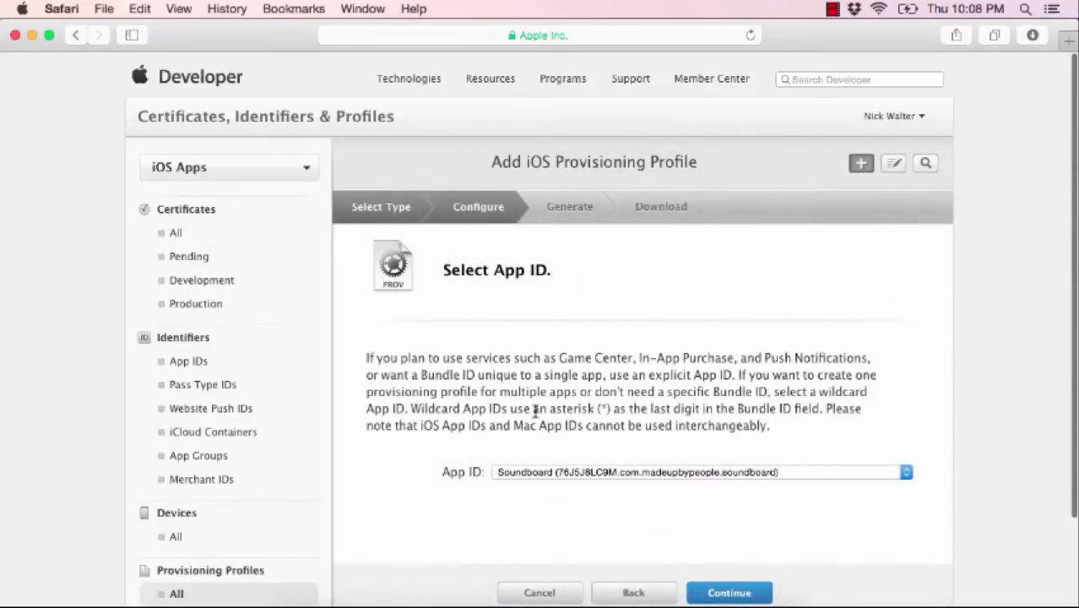
left_click(633, 472)
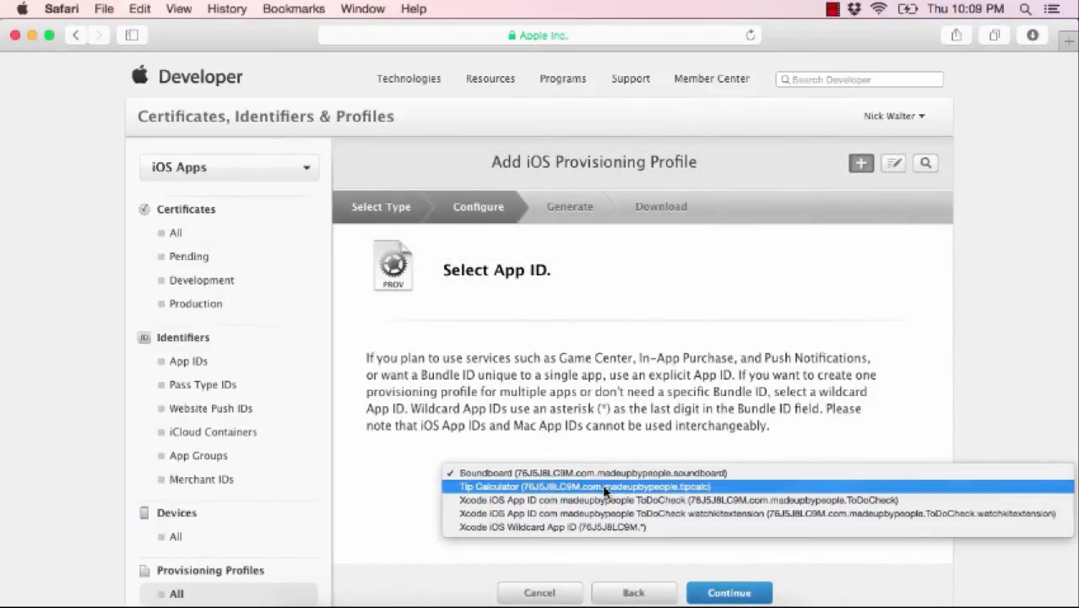
left_click(604, 487)
scroll(456, 498, "down", 3)
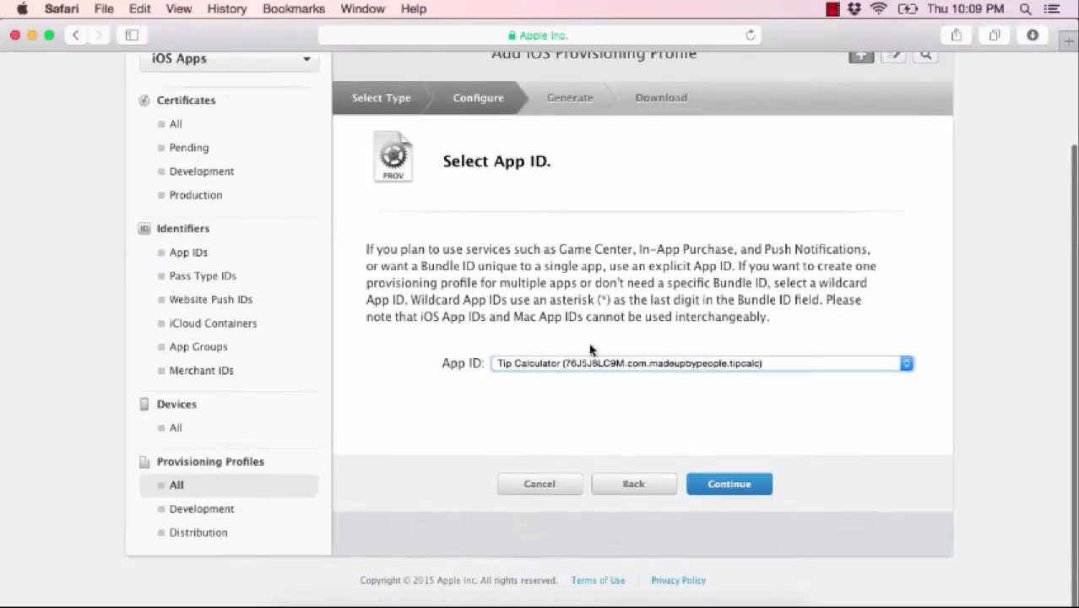
left_click(761, 484)
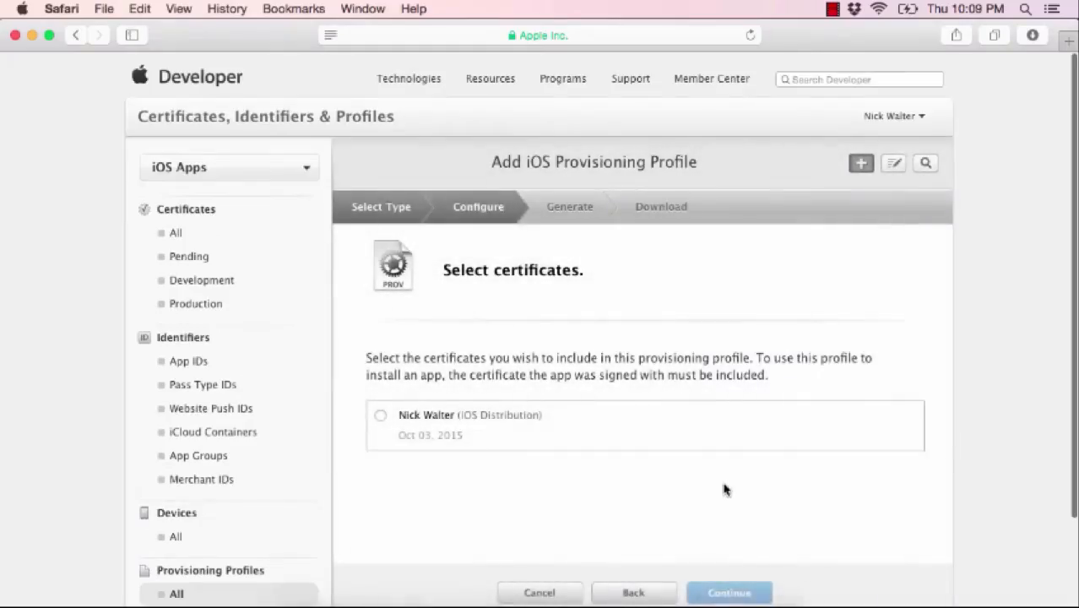
- Include the iOS Distribution certificate, name the profile 'Tip Calculator App Store' and generate it
left_click(384, 419)
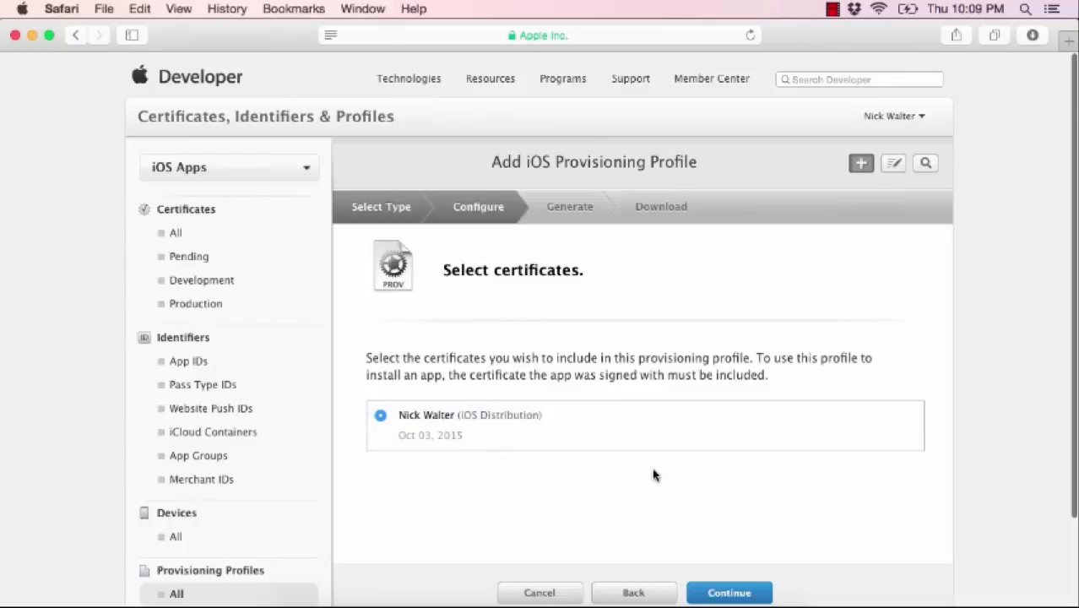
scroll(653, 473, "down", 3)
left_click(732, 483)
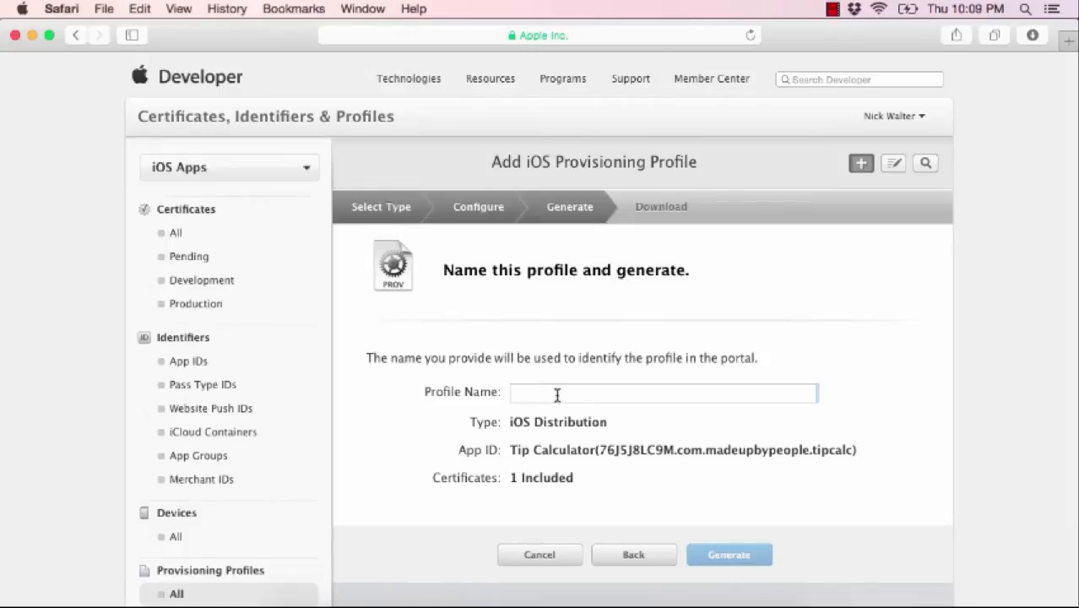
type("Tip")
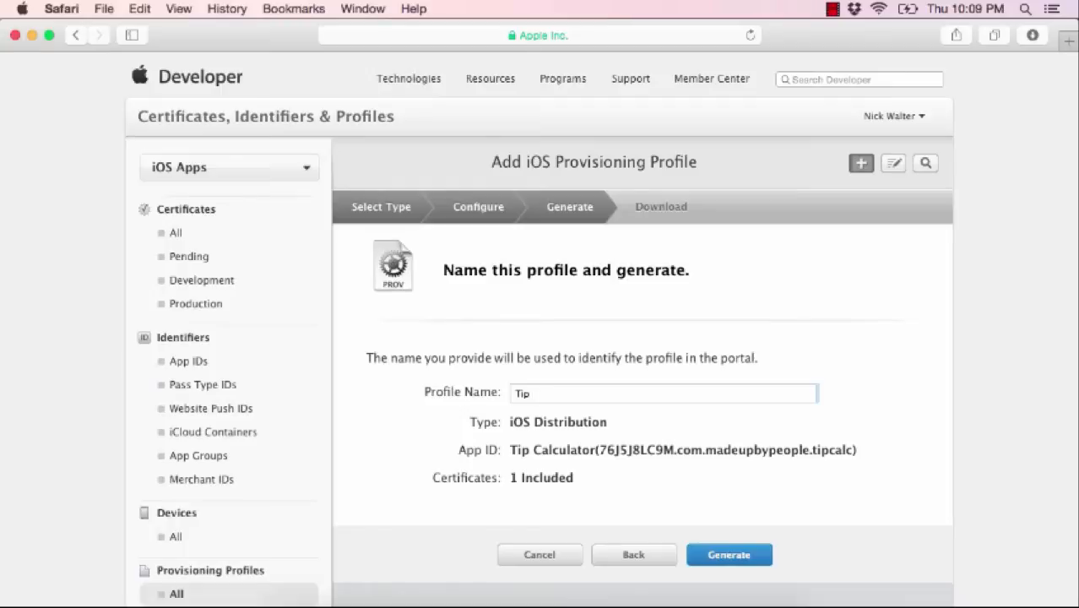
type(" Calucator App Store")
scroll(538, 412, "down", 5)
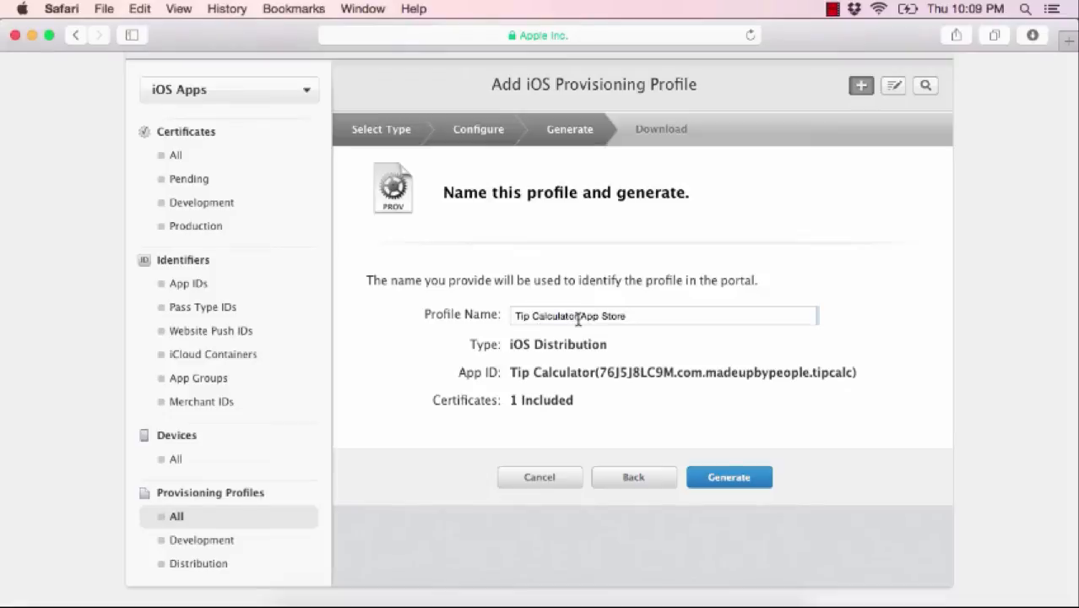
left_click(745, 478)
- Download the generated Tip Calculator App Store provisioning profile
scroll(686, 482, "down", 5)
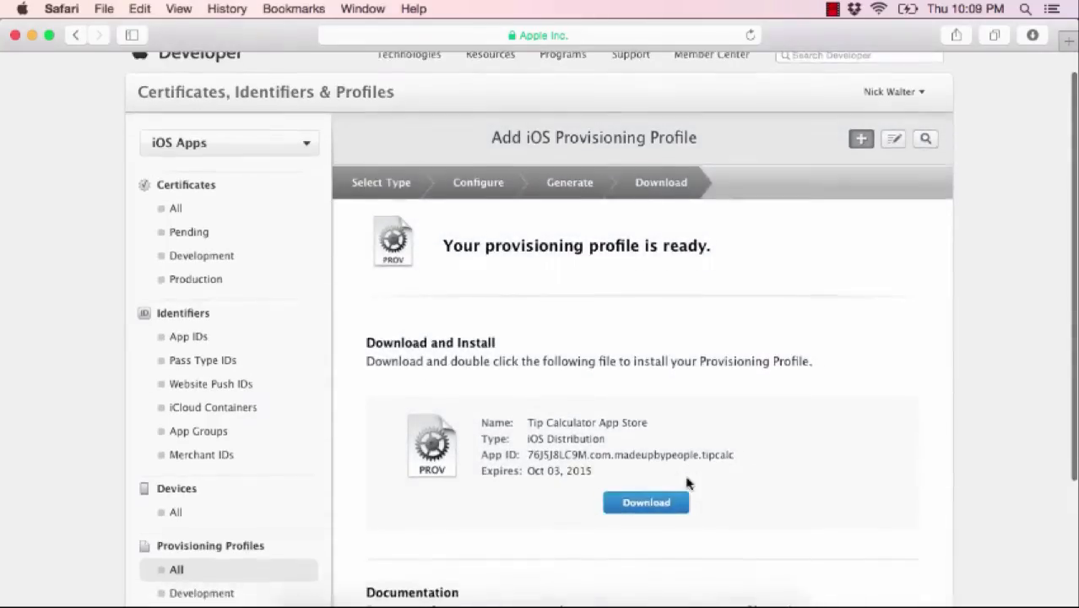
scroll(687, 482, "down", 3)
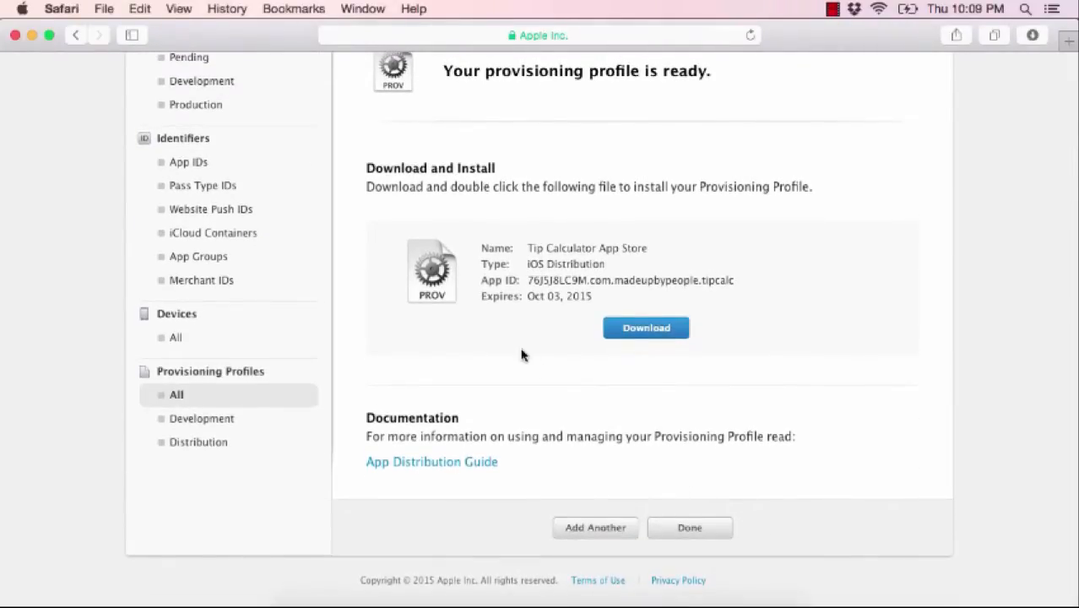
scroll(520, 354, "up", 1)
left_click(646, 368)
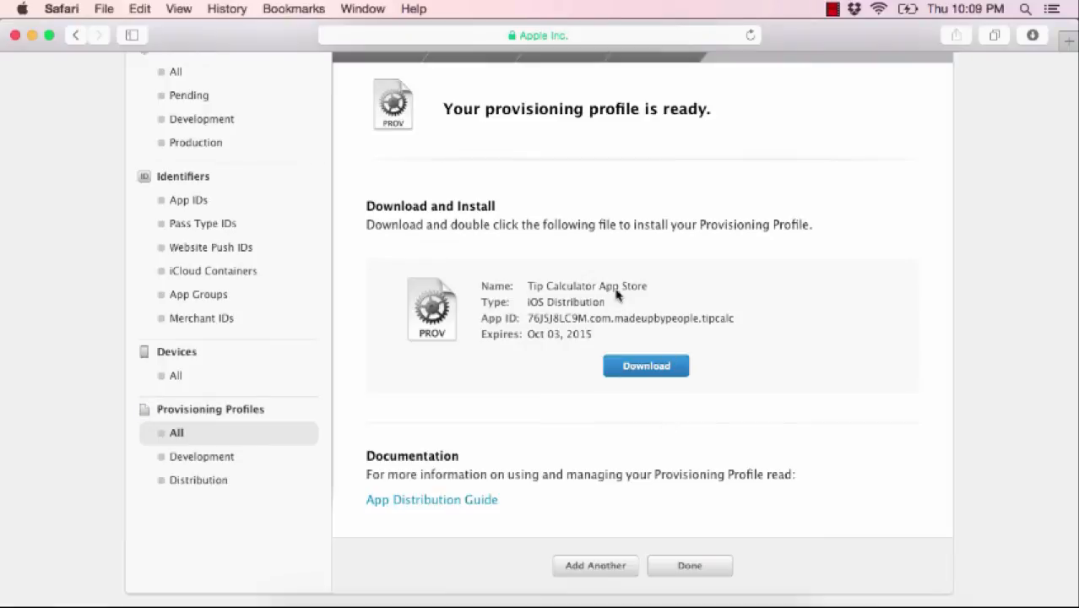
scroll(616, 191, "up", 3)
scroll(616, 191, "down", 4)
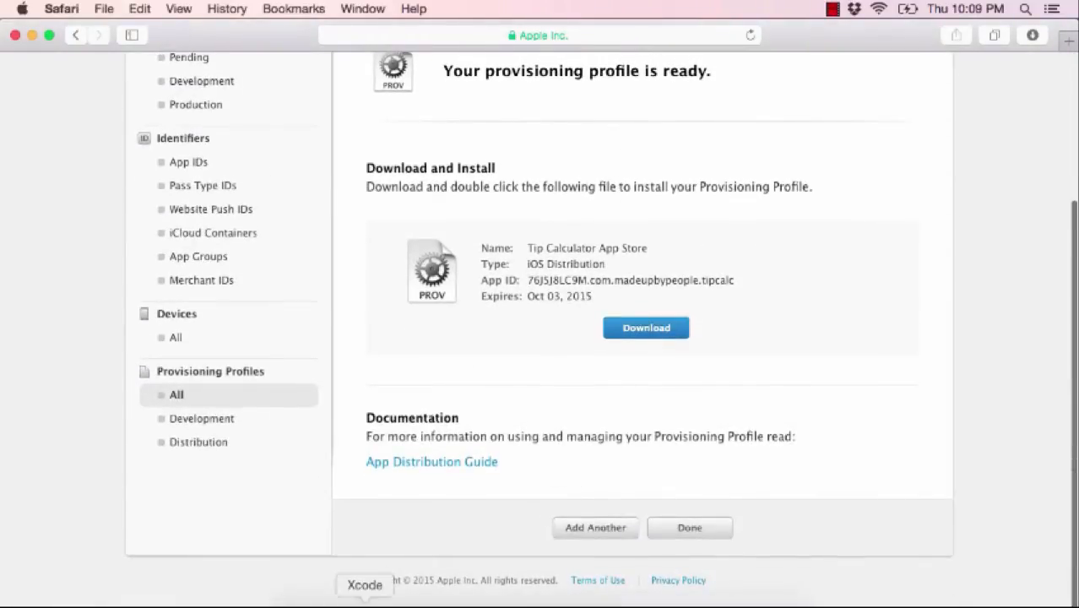
- Find the .mobileprovision file in the Dock's Downloads stack, re-downloading the profile
left_click(365, 601)
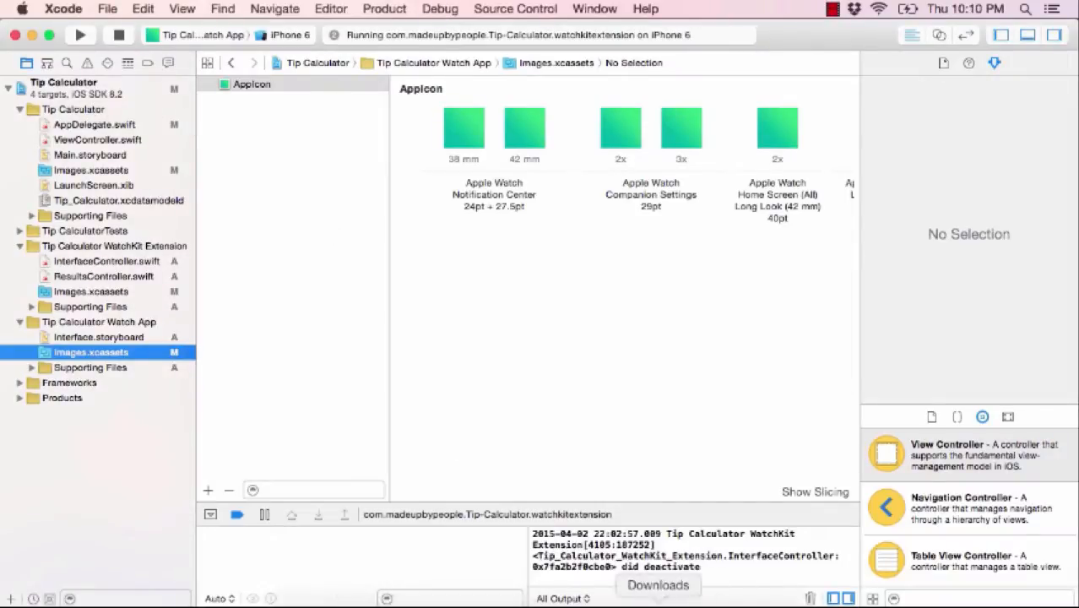
left_click(659, 603)
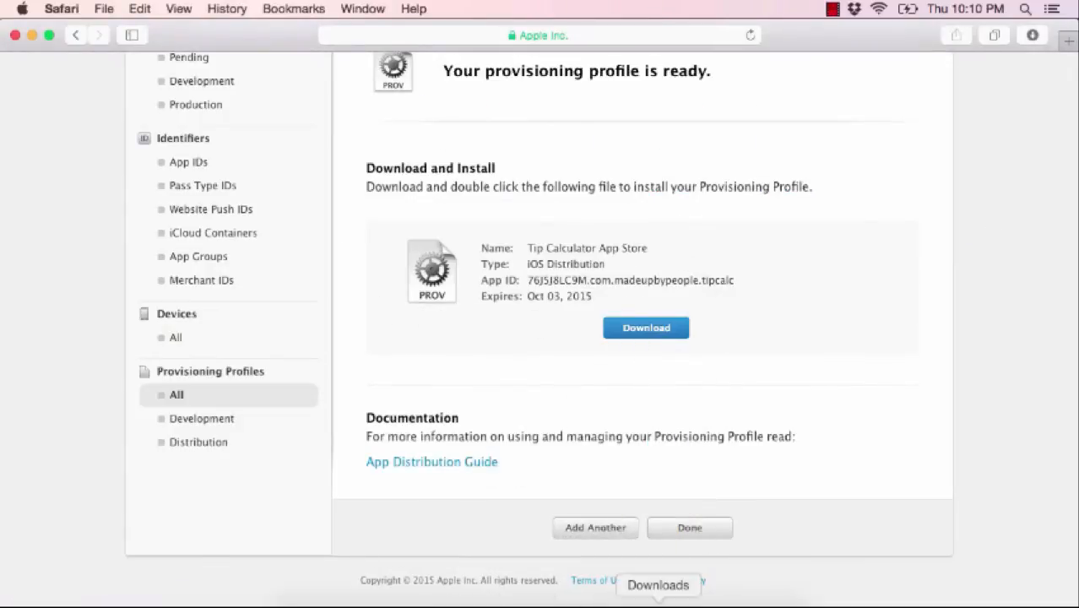
left_click(658, 600)
left_click(650, 574)
left_click(657, 581)
left_click(758, 469)
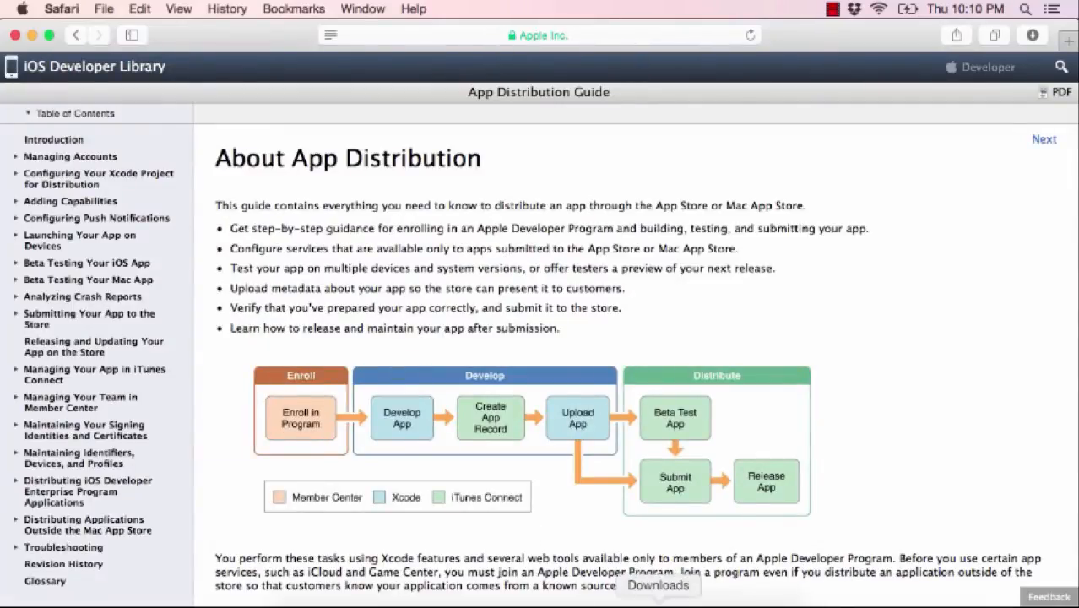
left_click(656, 580)
left_click(644, 553)
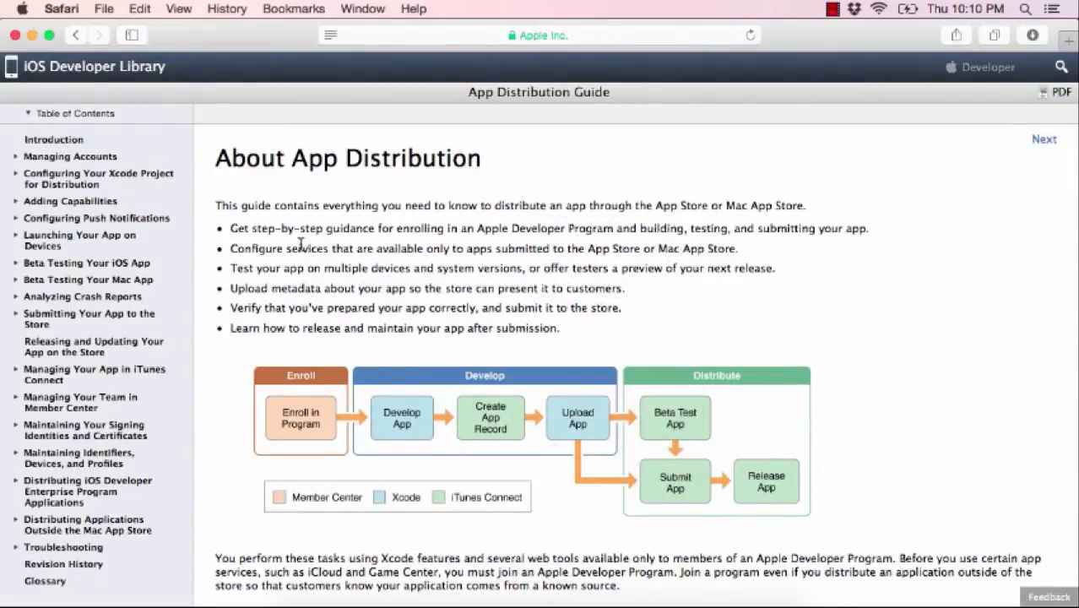
left_click(75, 35)
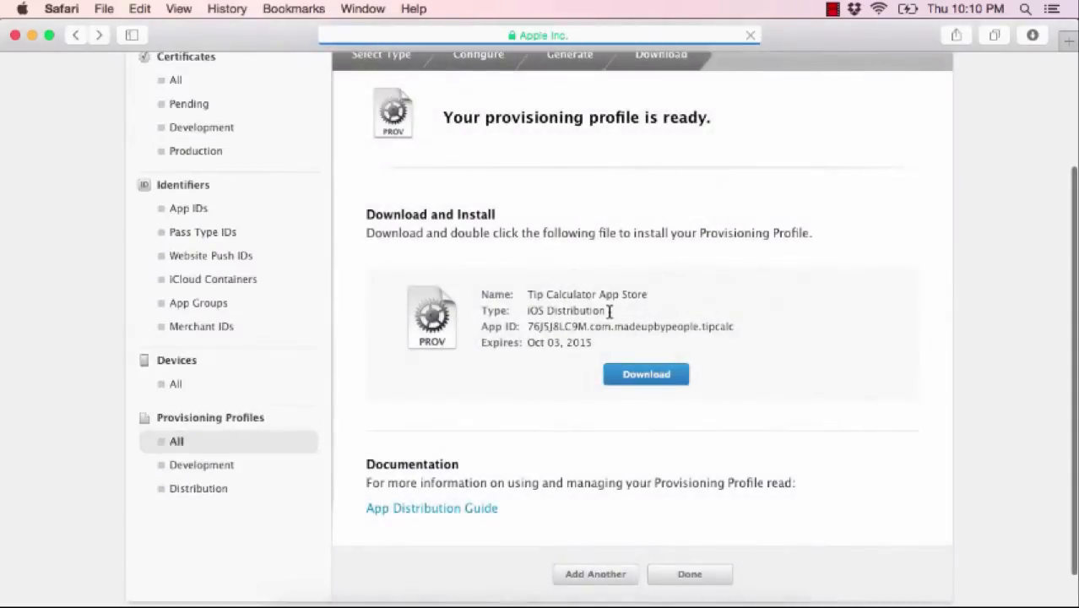
left_click(666, 374)
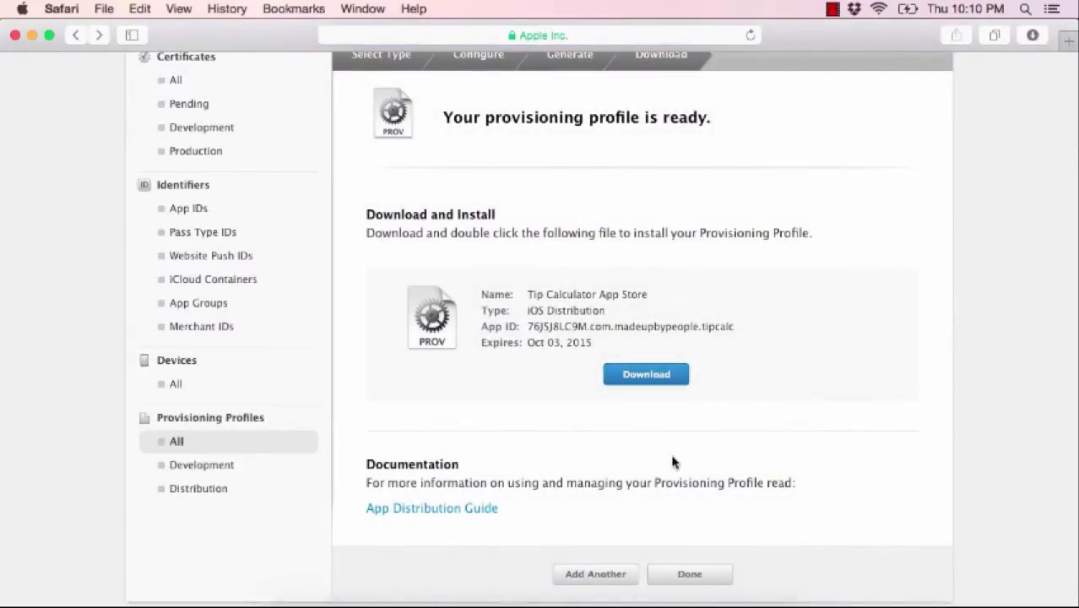
left_click(660, 601)
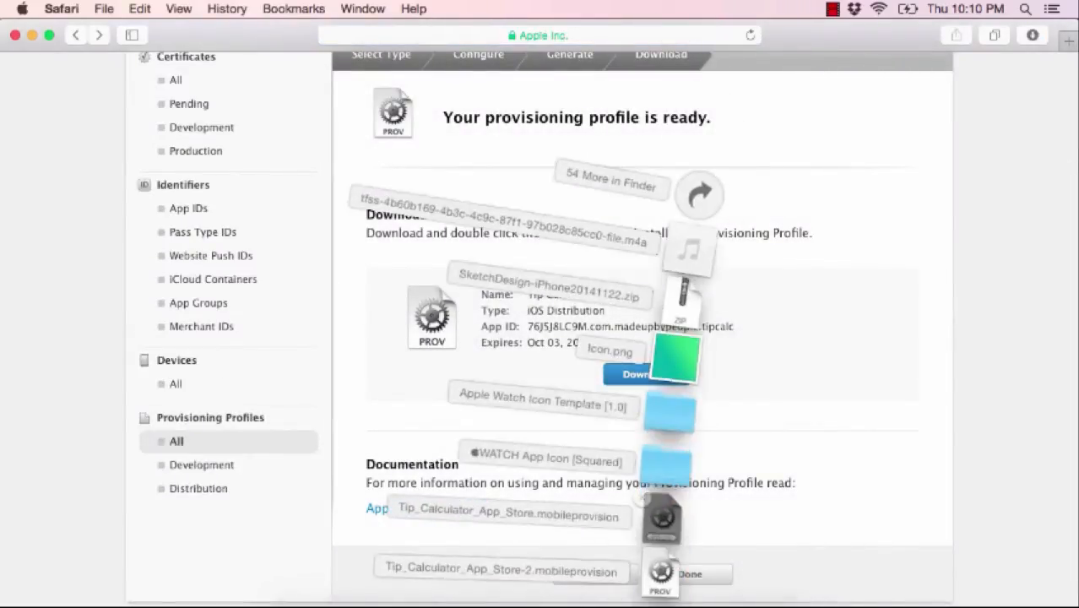
- Install the downloaded profile and show the Tip Calculator target's Code Signing build settings
left_click(662, 576)
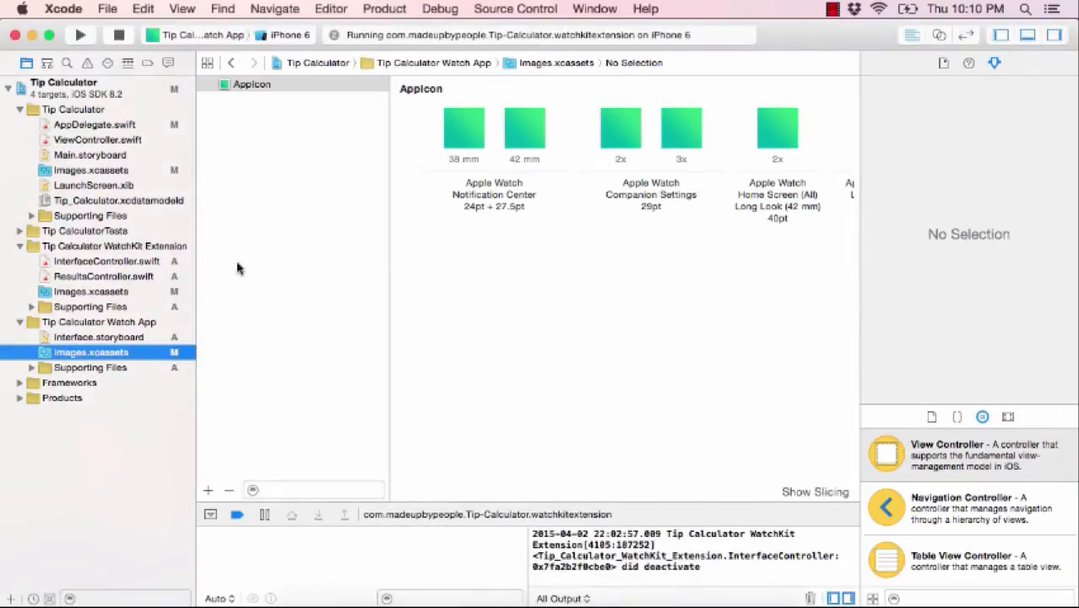
left_click(63, 99)
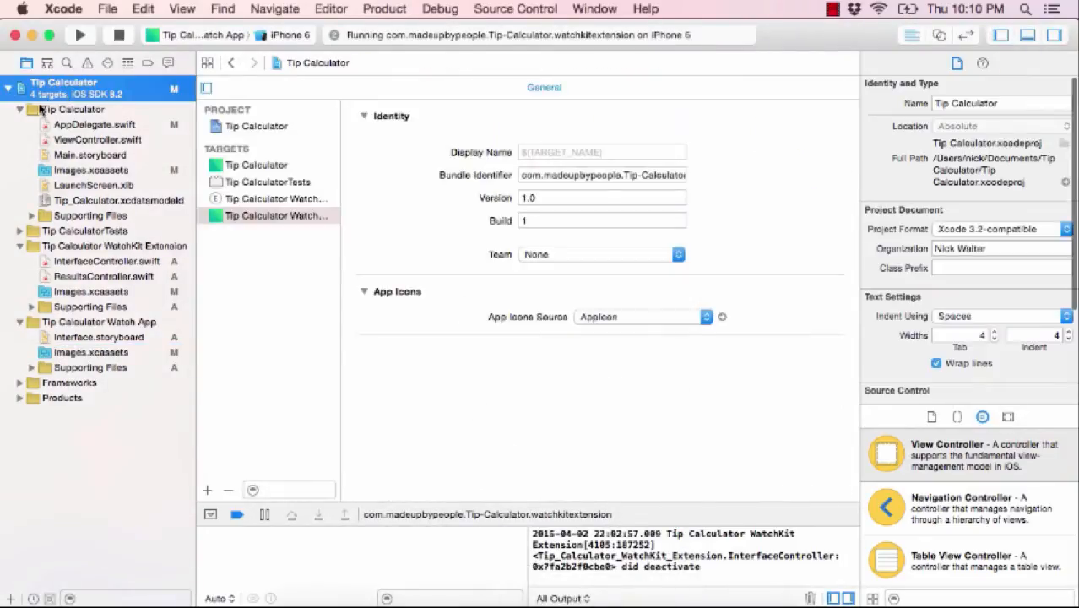
left_click(256, 128)
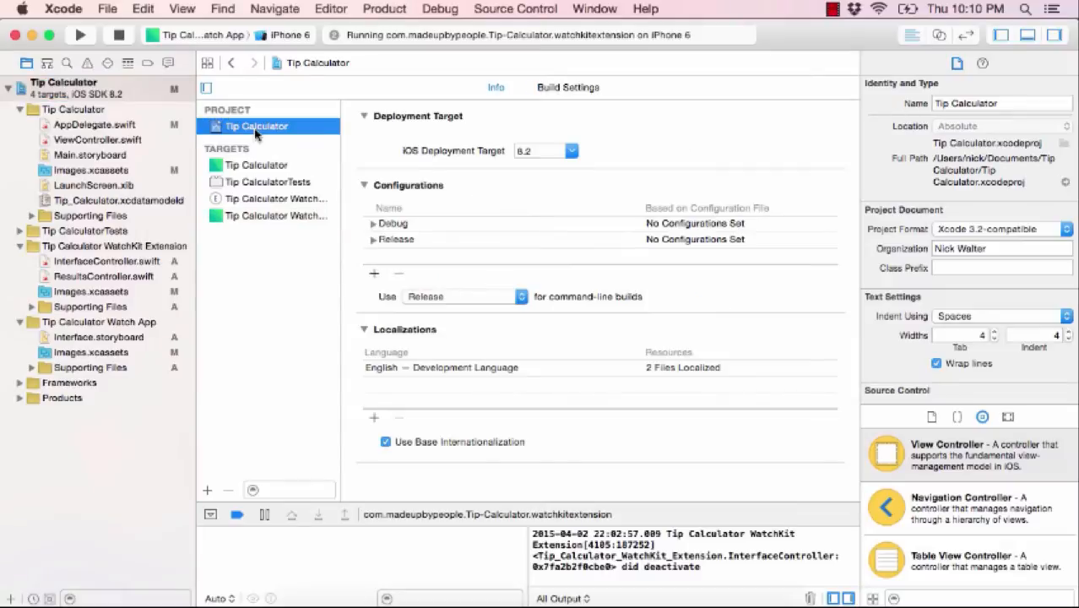
left_click(241, 165)
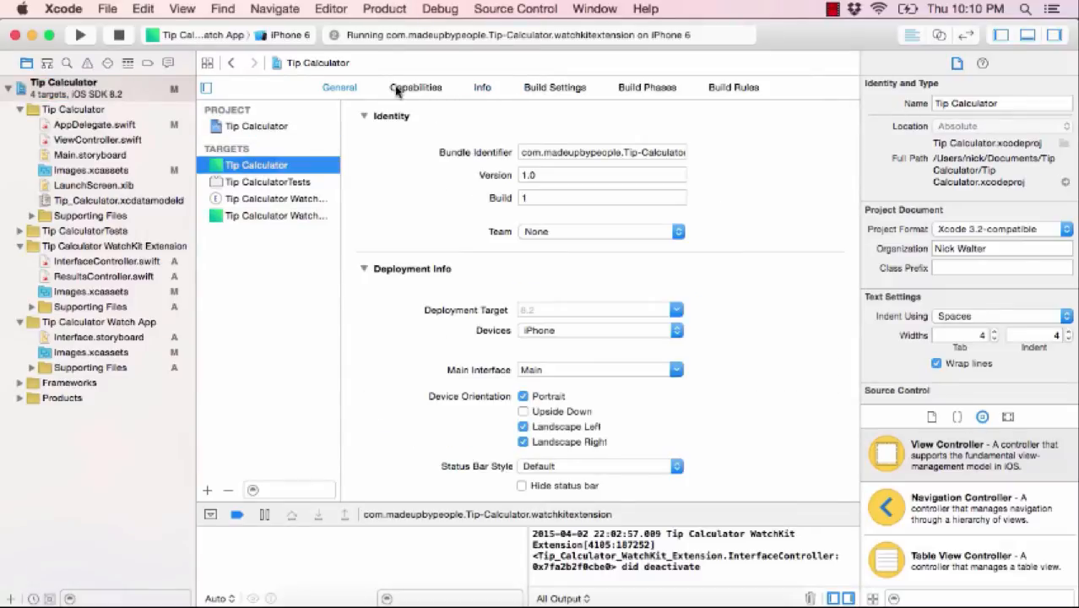
left_click(412, 88)
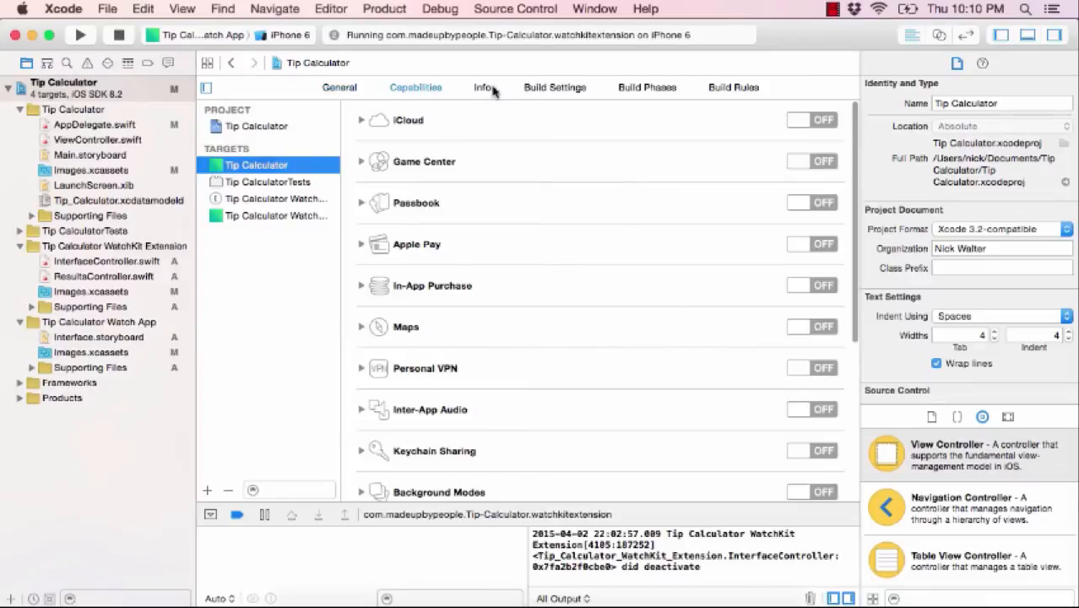
left_click(536, 88)
scroll(540, 346, "down", 15)
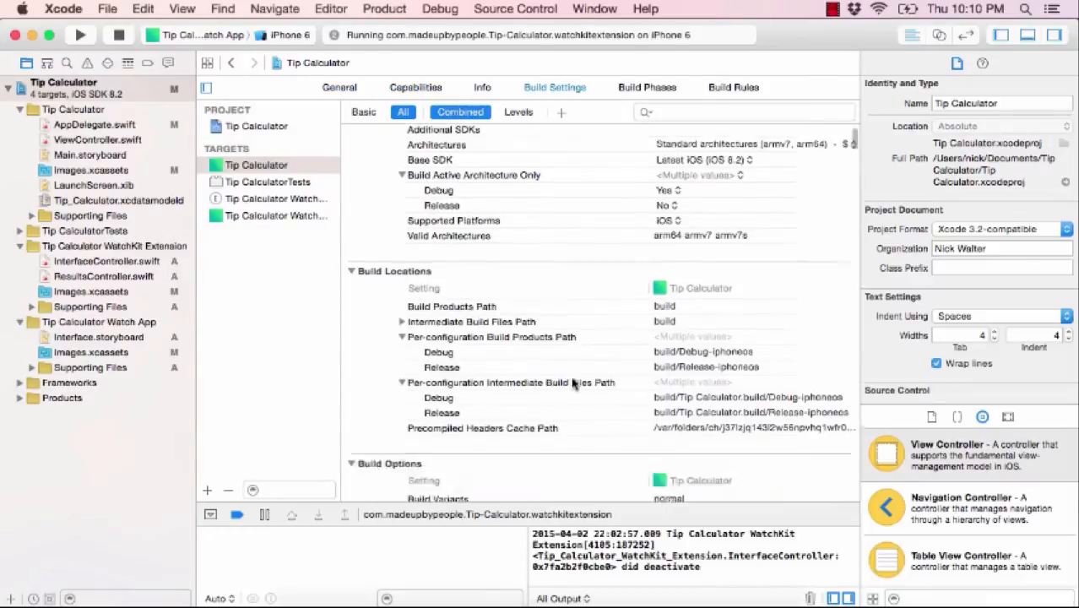
scroll(572, 381, "up", 5)
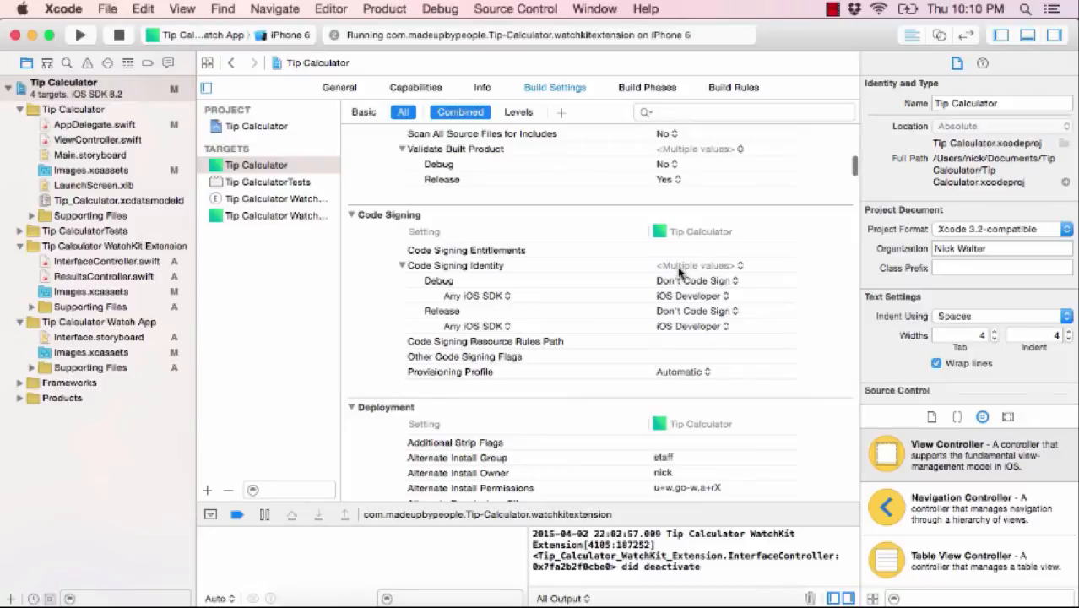
left_click(684, 315)
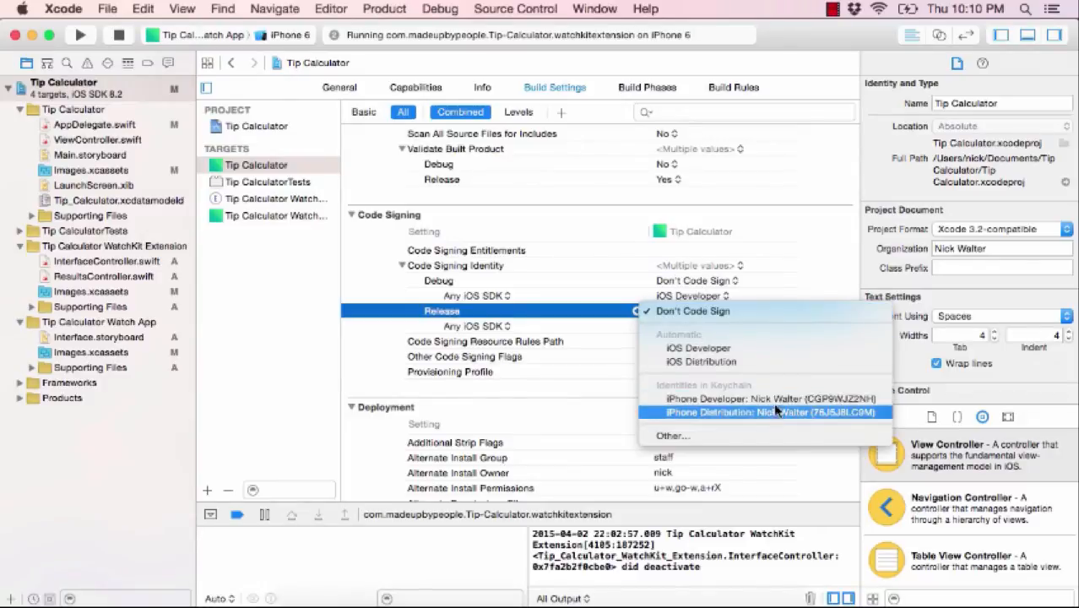
- Use iPhone Distribution for Release and the Tip Calculator App Store provisioning profile
left_click(752, 414)
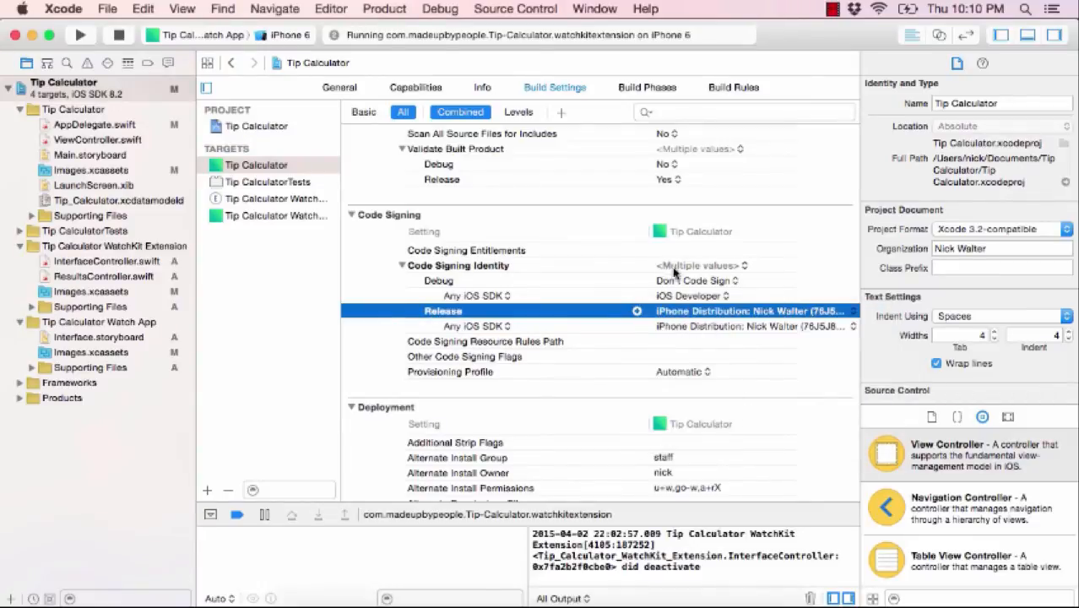
left_click(679, 373)
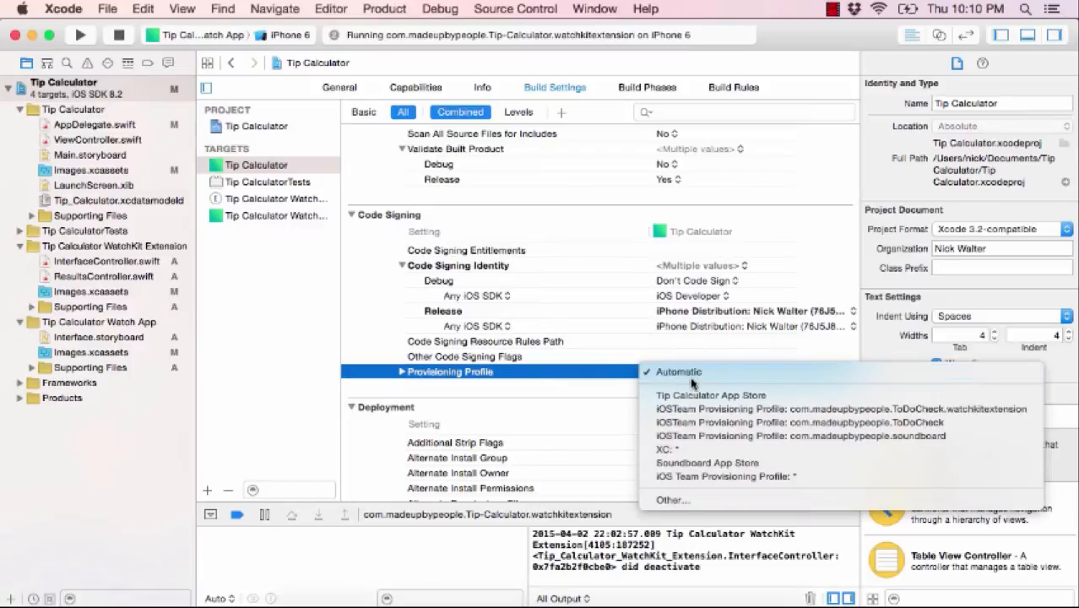
left_click(711, 395)
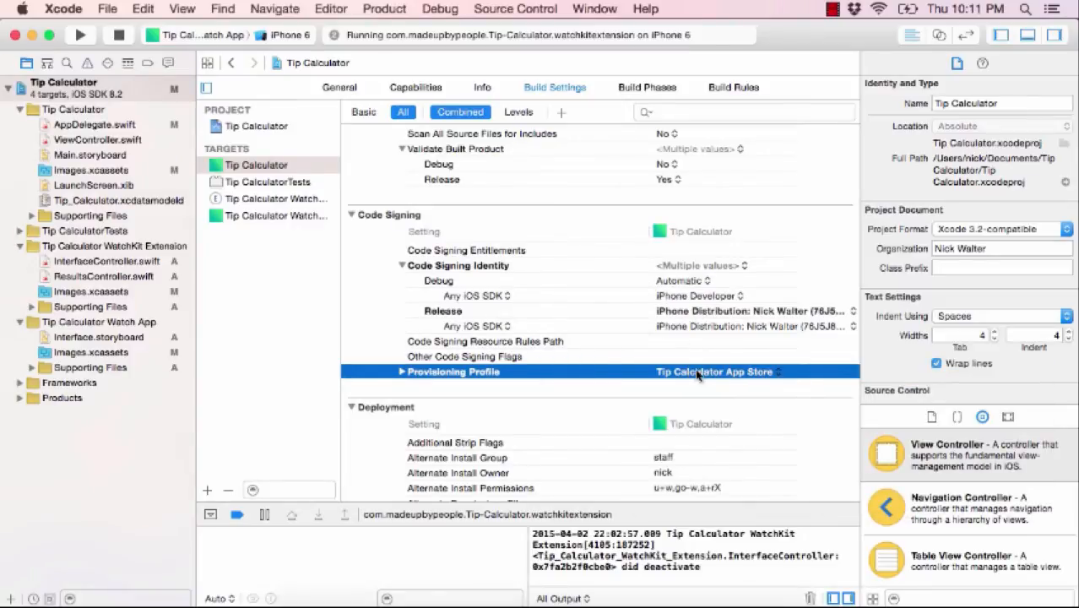
left_click(694, 375)
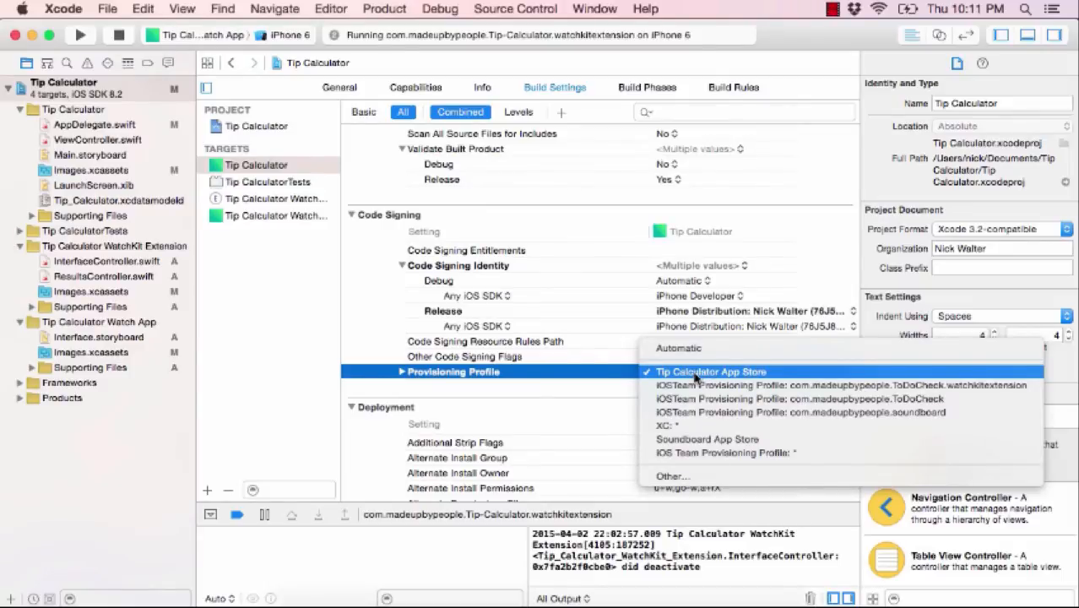
left_click(694, 375)
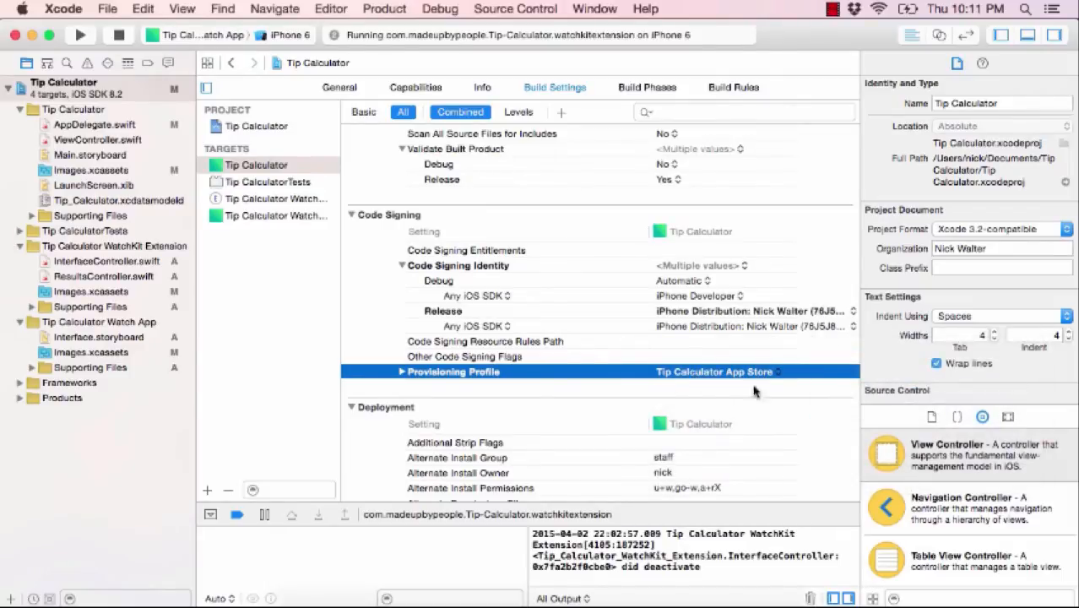
- Set Release and Debug Any iOS SDK signing identities to Automatic, stop the app, and build
left_click(691, 314)
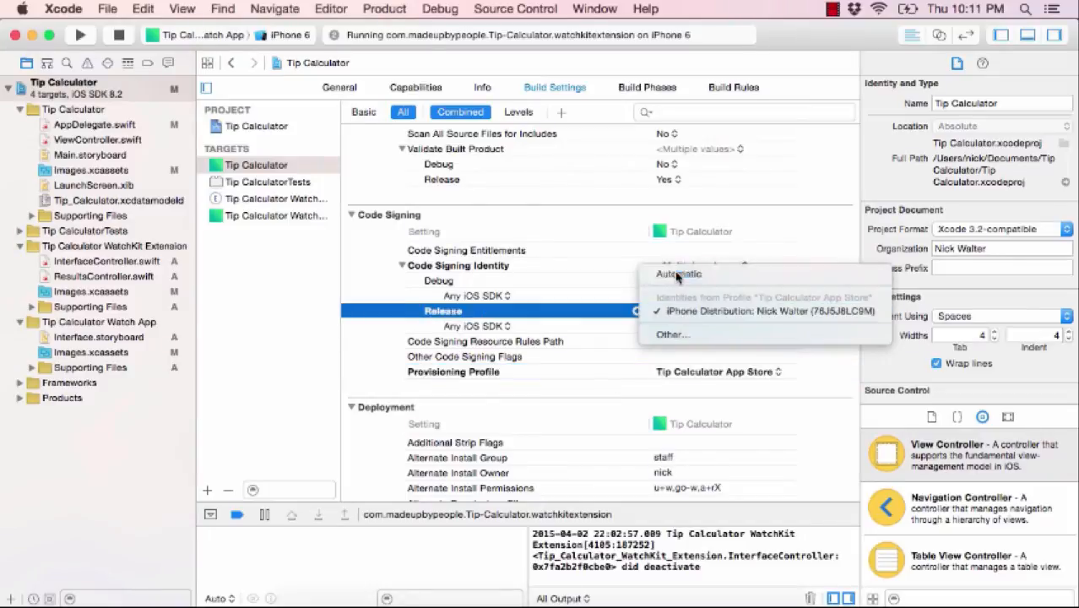
left_click(694, 273)
left_click(682, 282)
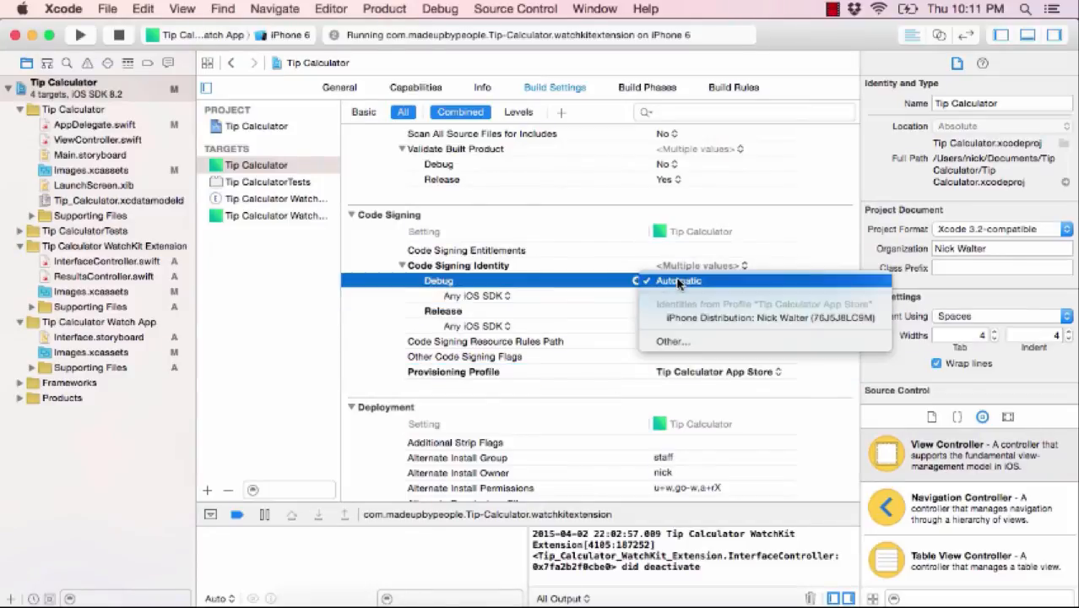
left_click(682, 282)
left_click(693, 298)
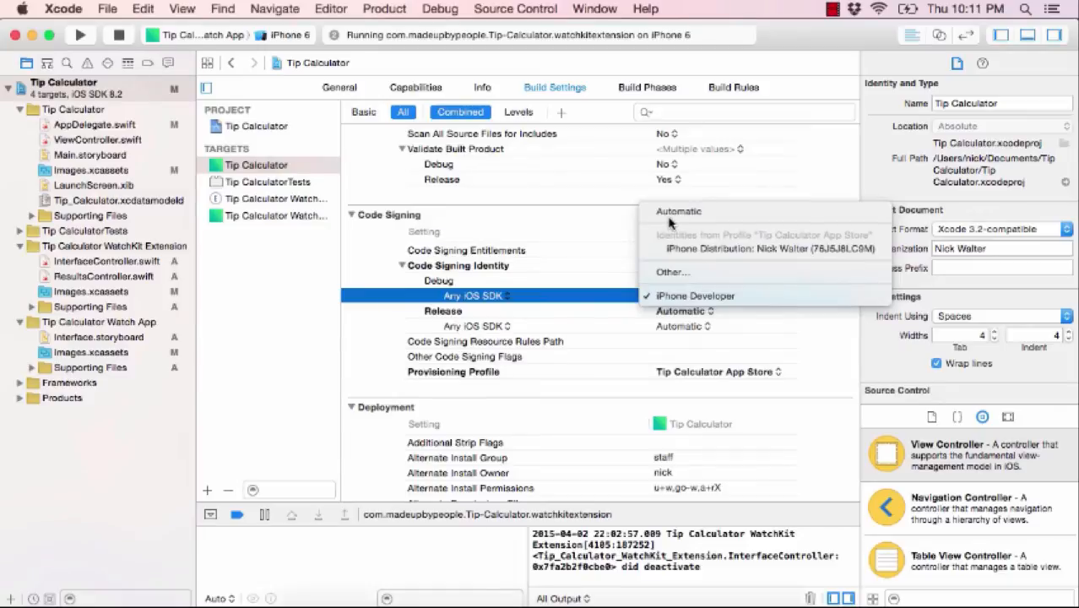
left_click(669, 221)
left_click(693, 297)
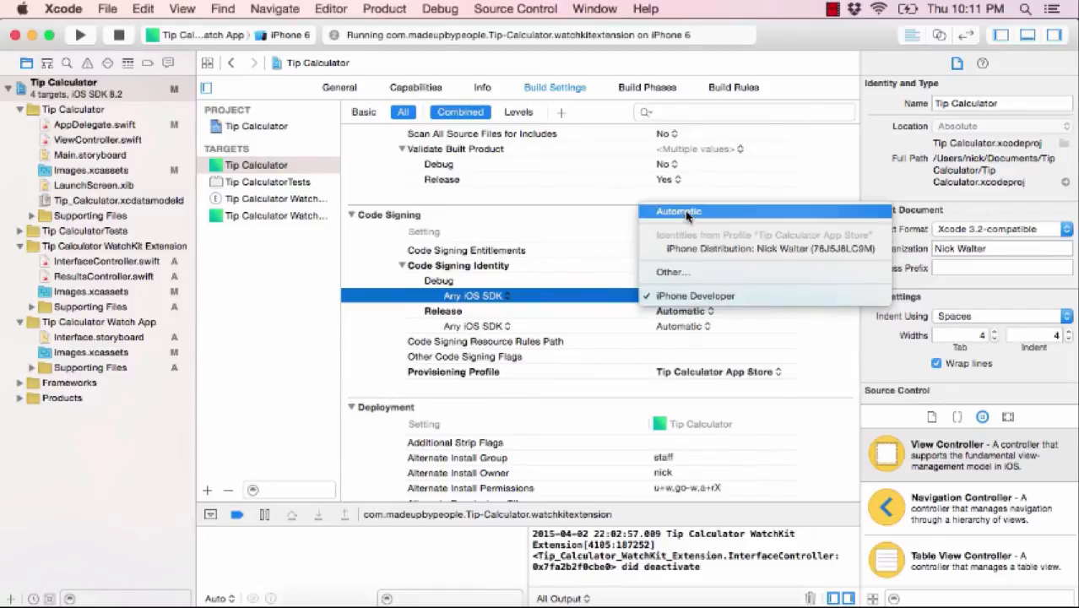
left_click(672, 214)
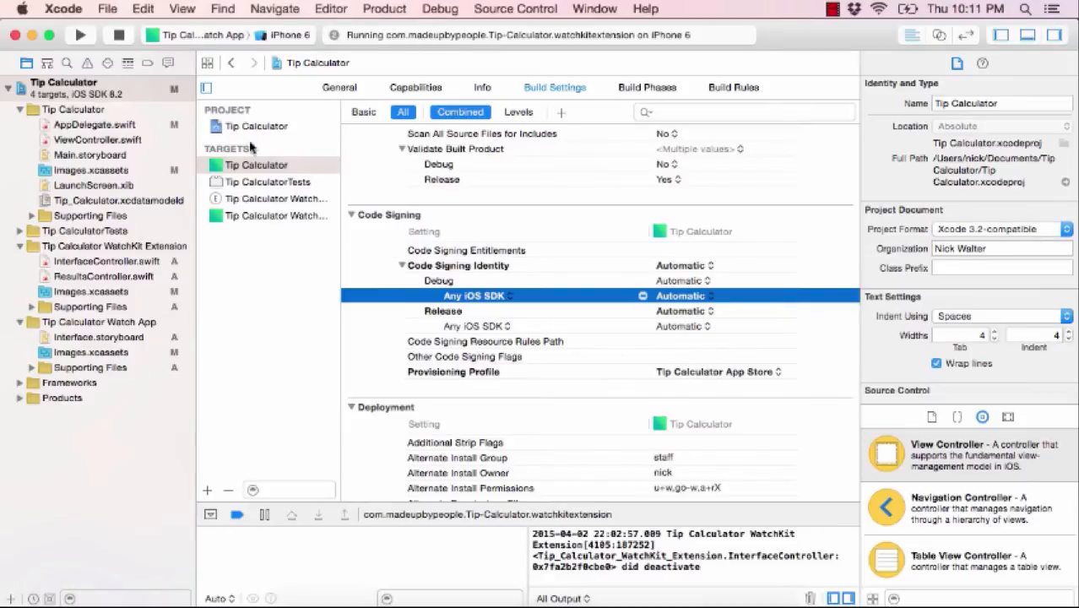
left_click(119, 35)
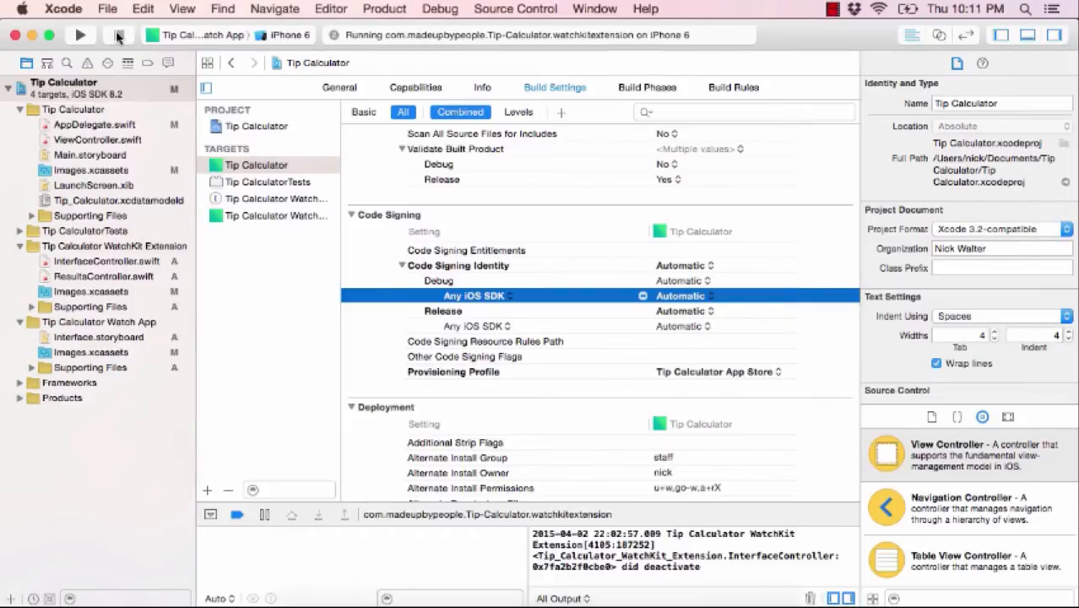
key("super+b")
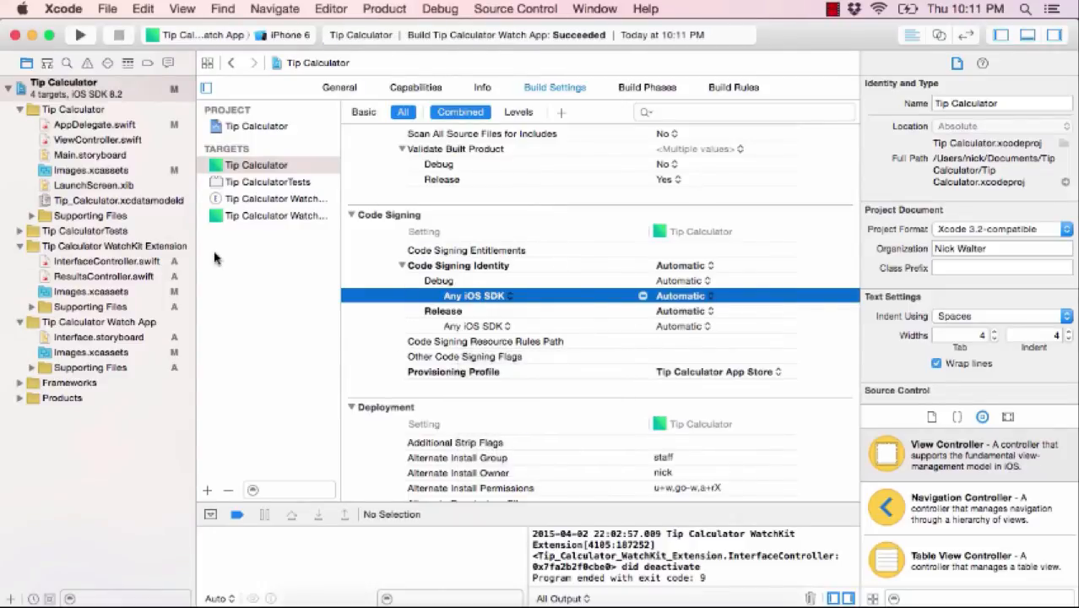
- Open the app's Info.plist and copy the App ID com.madeupbypeople.tipcalc from Member Center
left_click(31, 216)
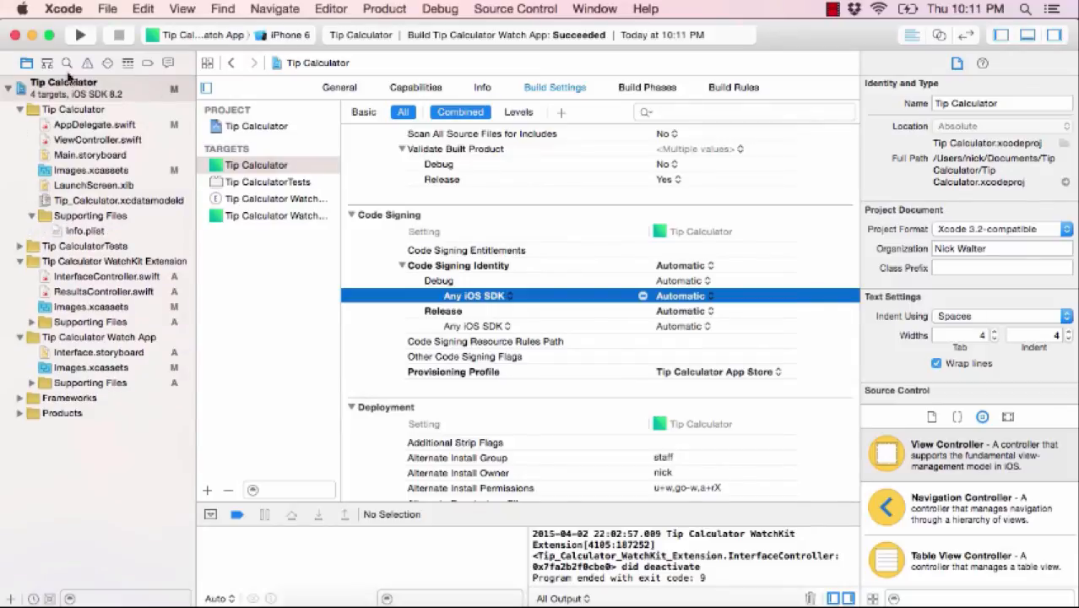
left_click(76, 232)
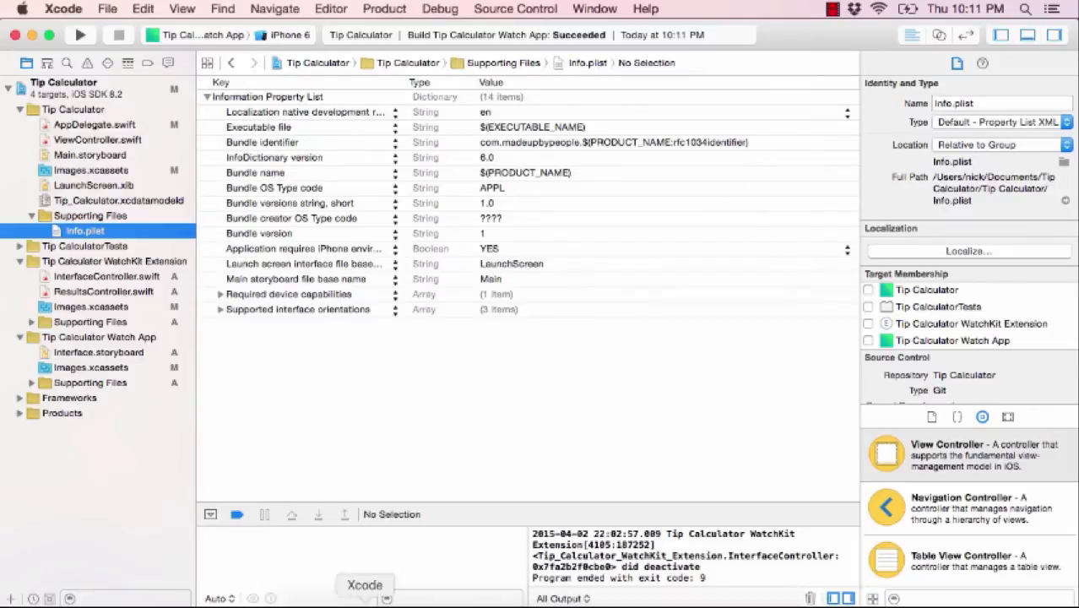
left_click(527, 603)
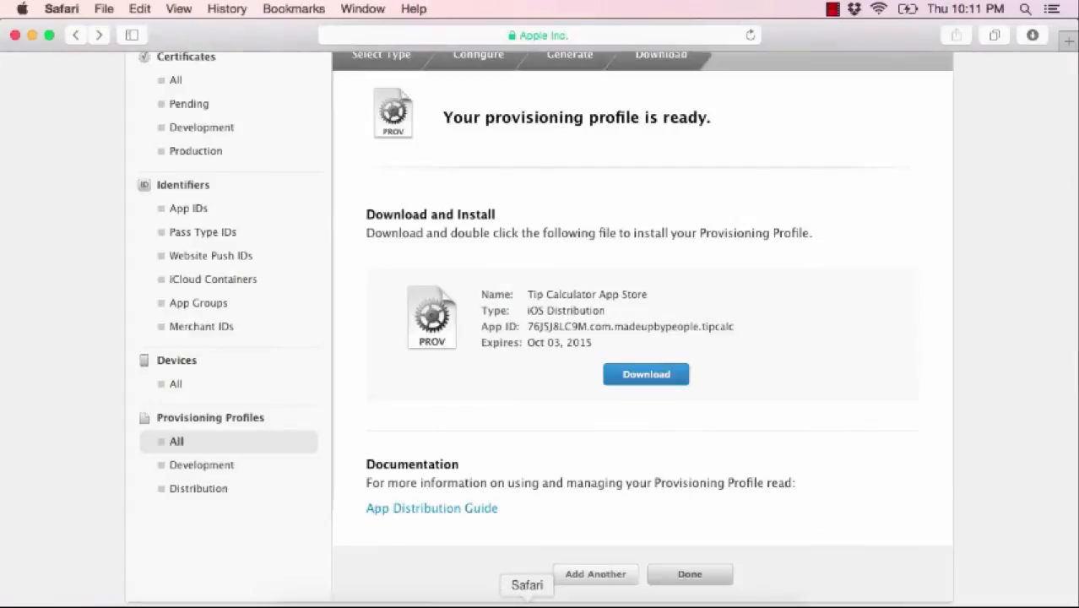
left_click(193, 209)
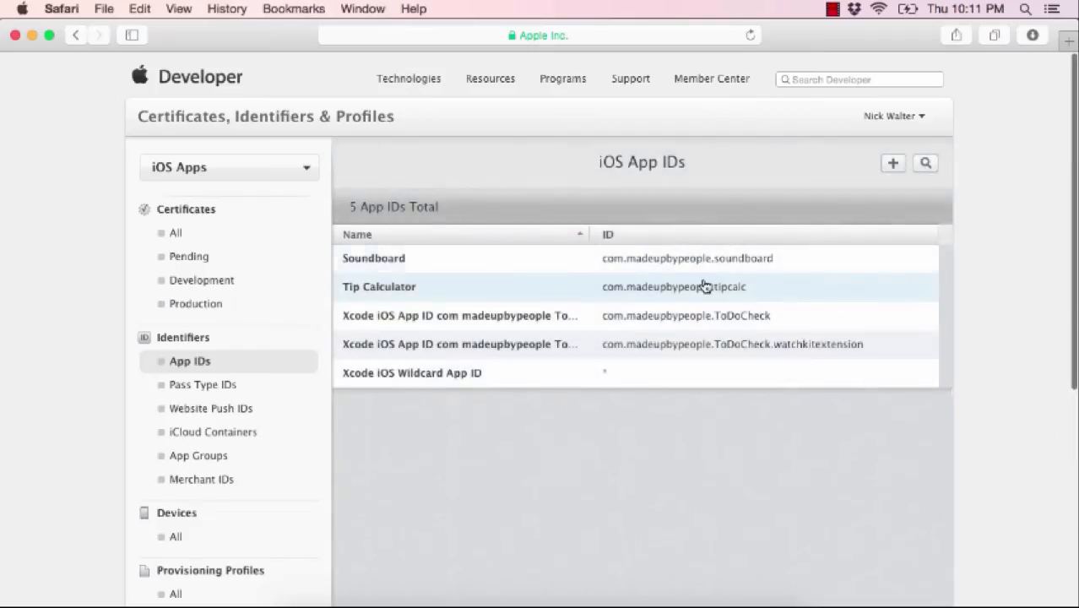
double_click(739, 287)
left_click(739, 287)
double_click(603, 291)
key("super+c")
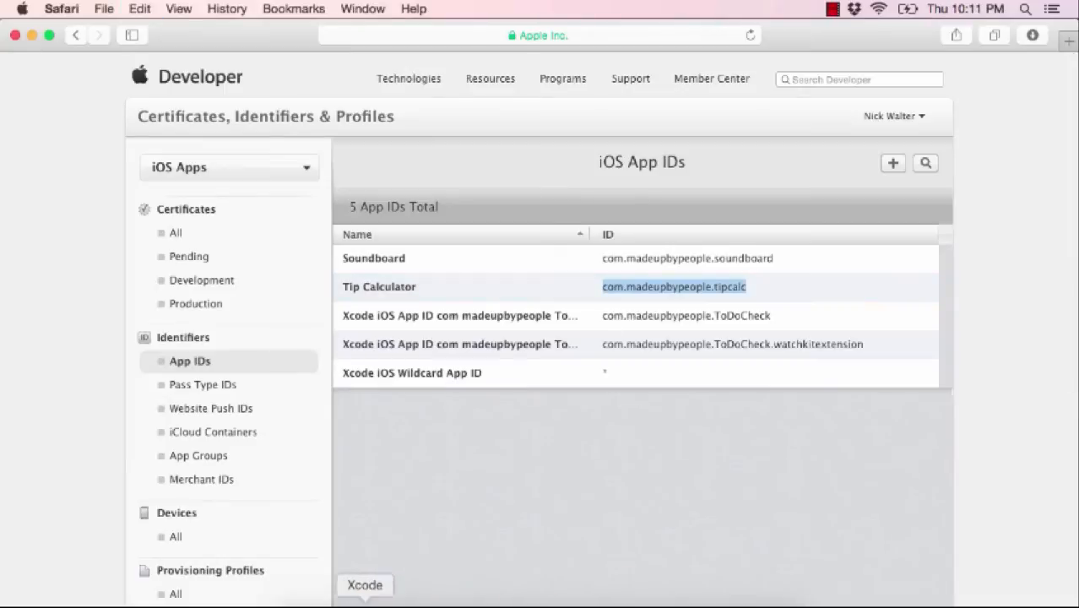
- Paste com.madeupbypeople.tipcalc as the Bundle identifier and rebuild
left_click(365, 603)
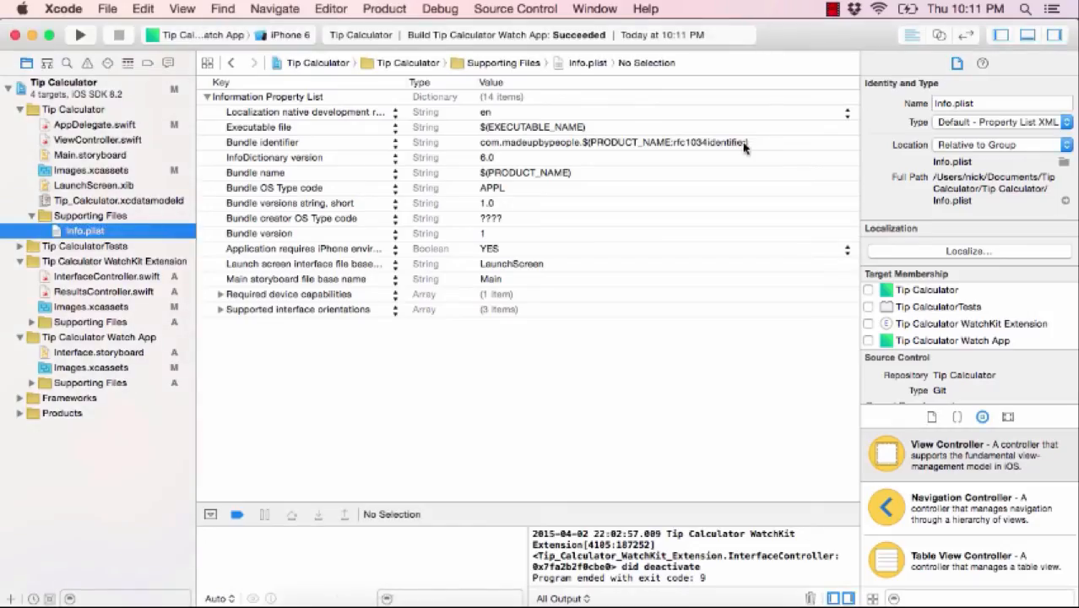
left_click(549, 145)
left_click(549, 145)
key("super+v")
key("Return")
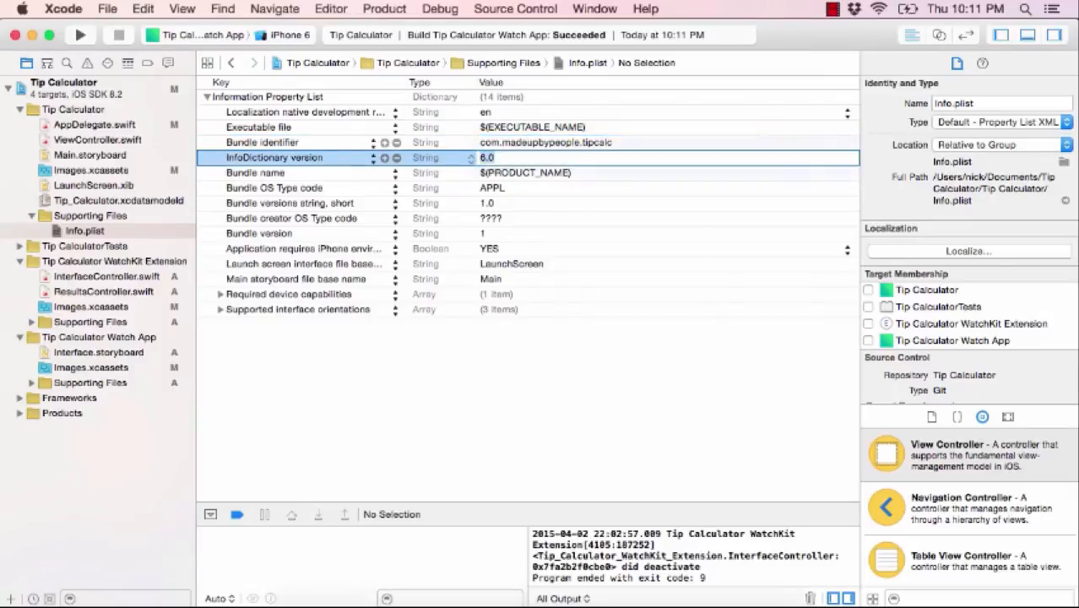
left_click(594, 400)
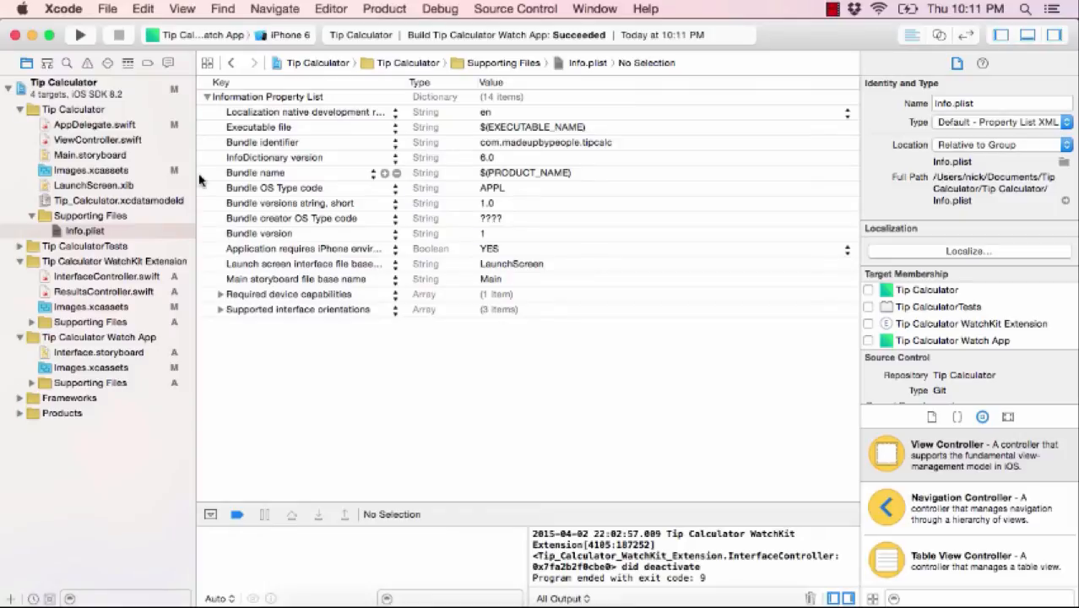
key("super+b")
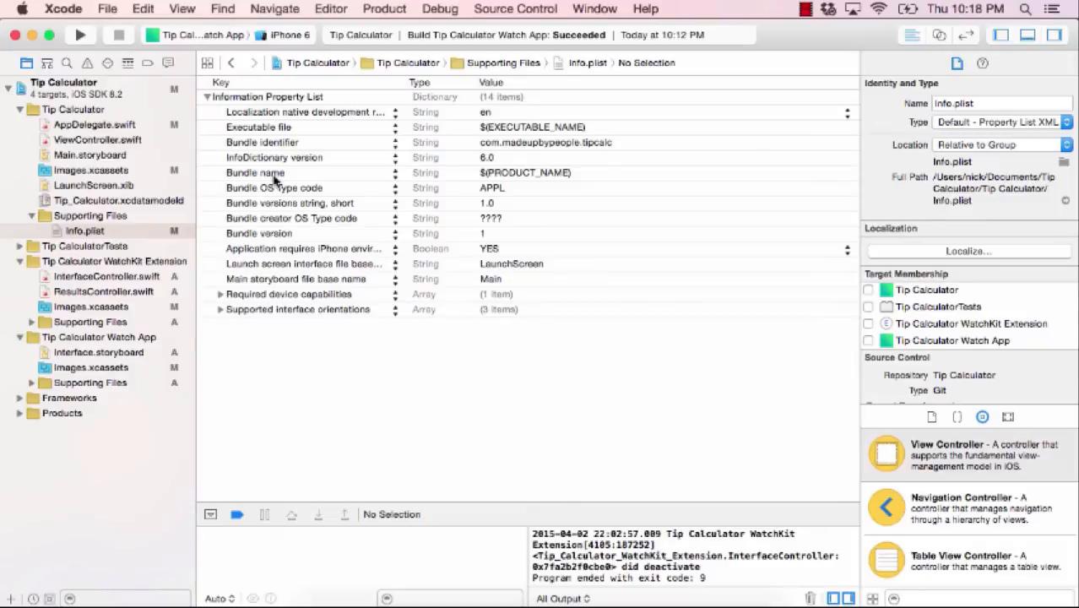
- Make Tip Calculator the active scheme with iOS Device as its run destination
left_click(203, 36)
mouse_move(206, 41)
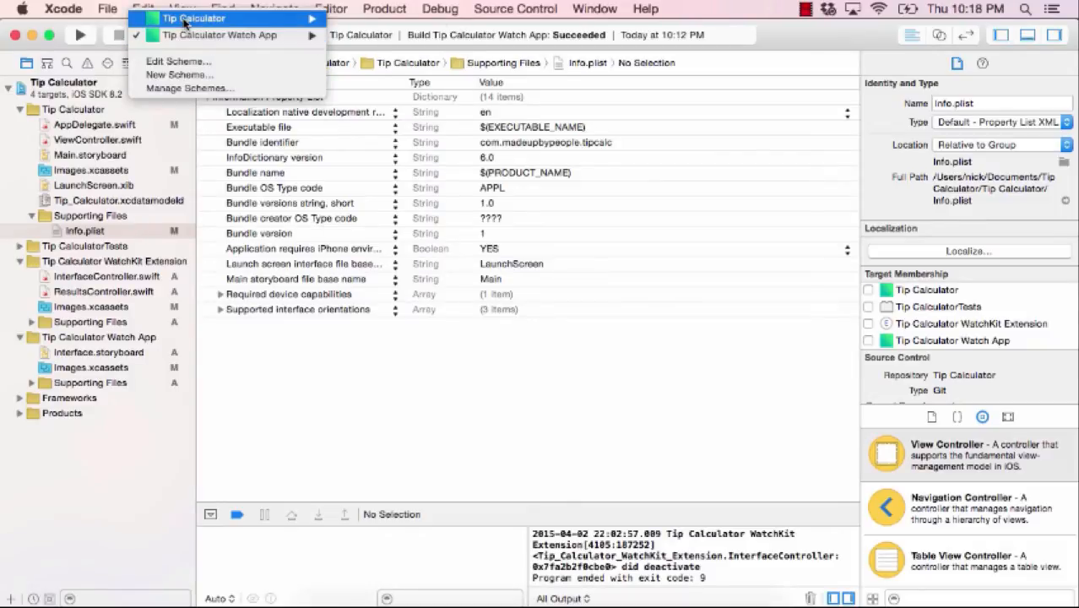
left_click(186, 18)
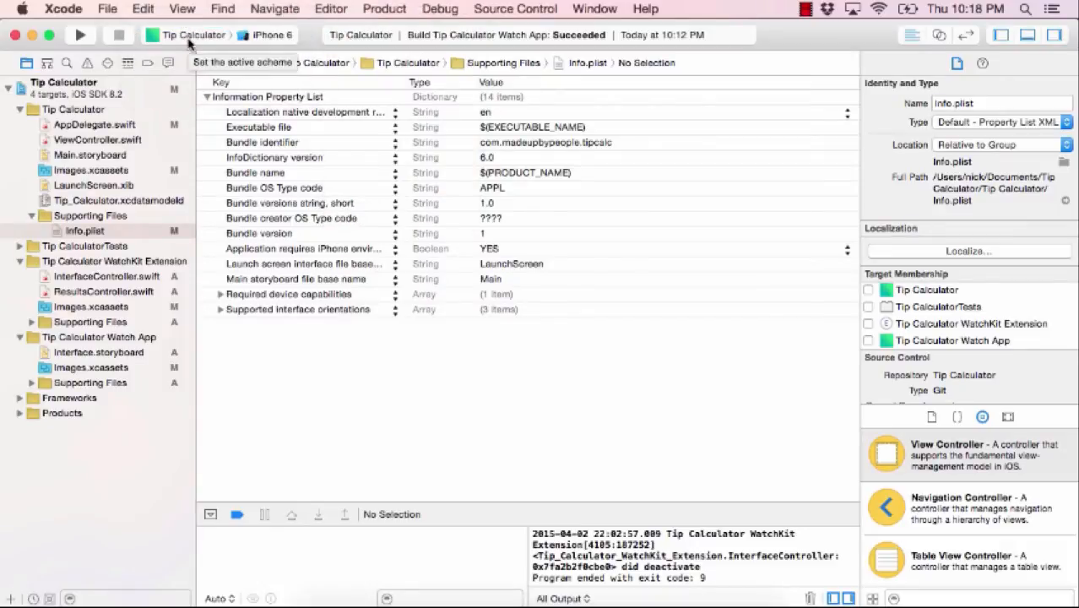
left_click(257, 36)
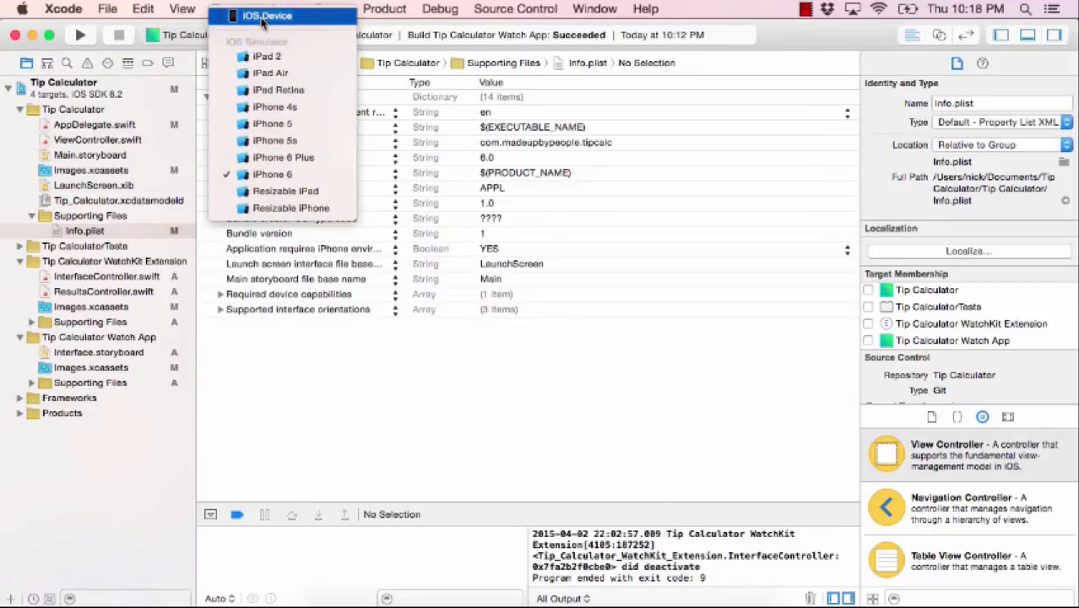
left_click(262, 19)
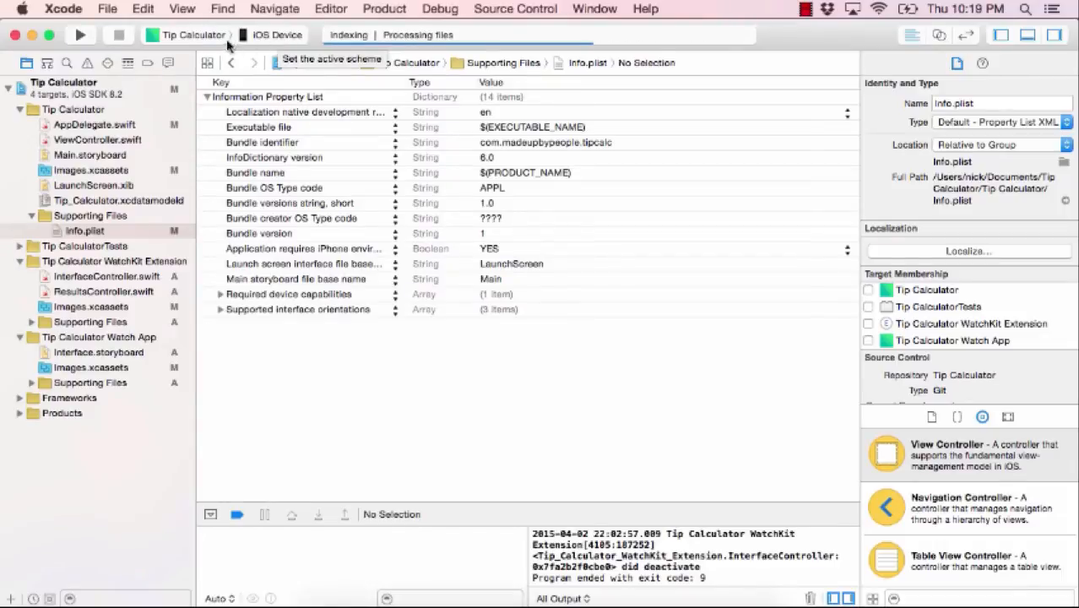
left_click(253, 35)
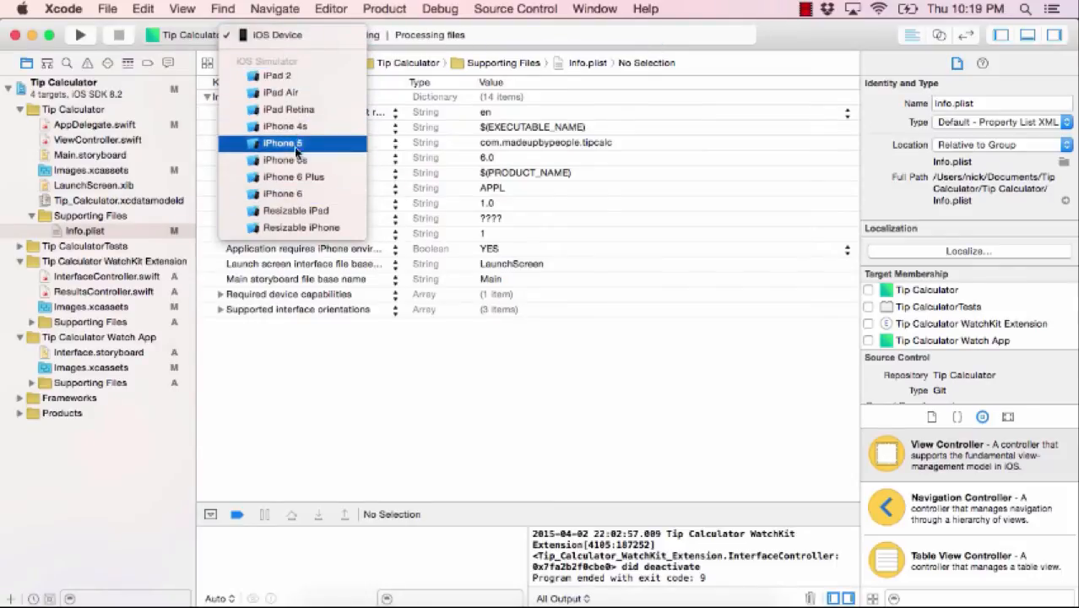
left_click(173, 46)
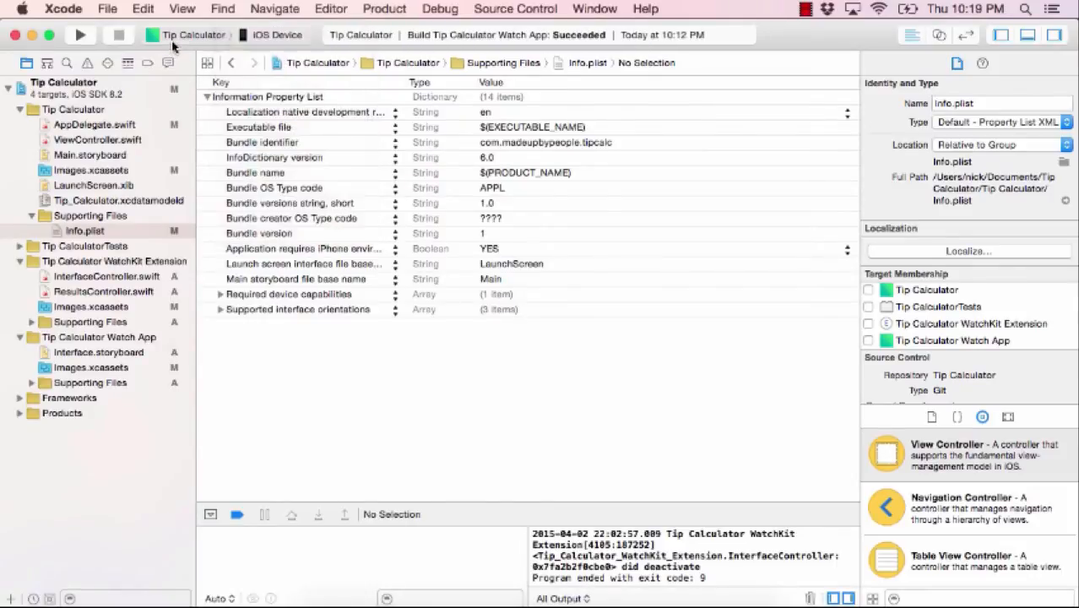
left_click(180, 34)
mouse_move(200, 54)
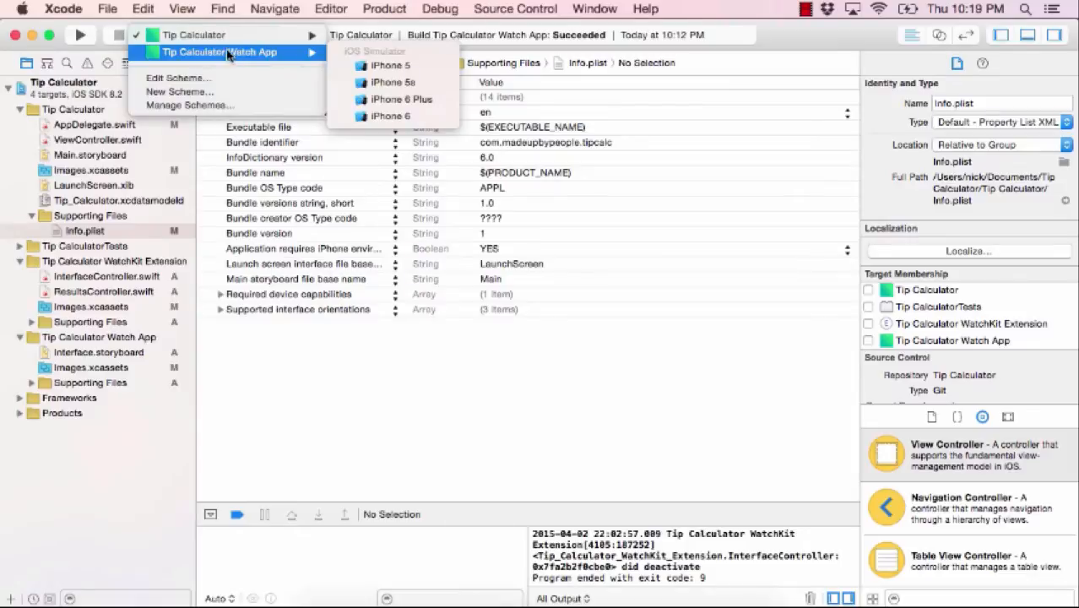
left_click(192, 37)
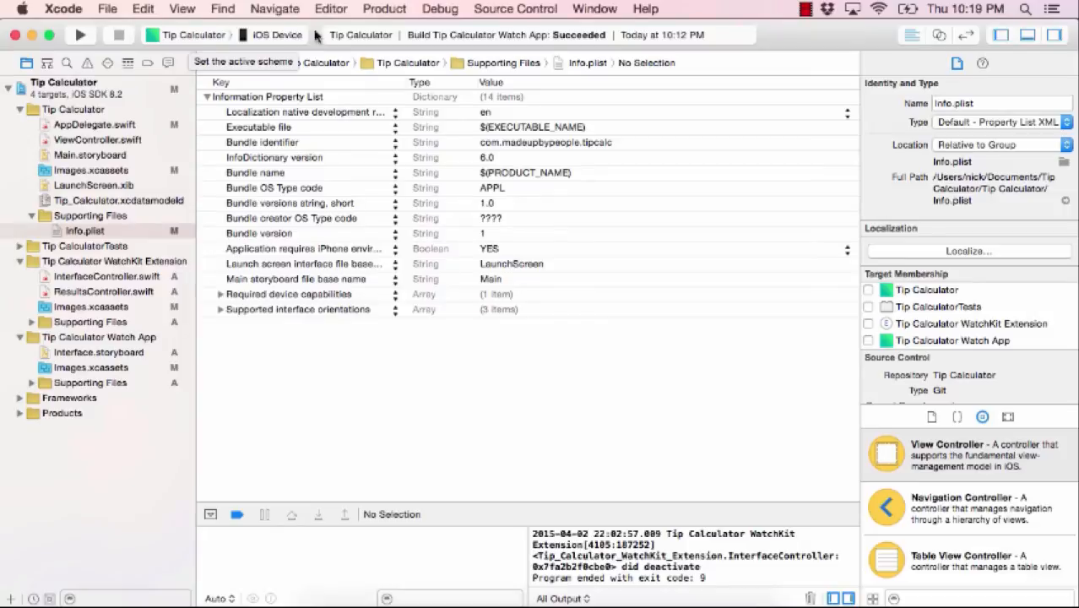
left_click(384, 8)
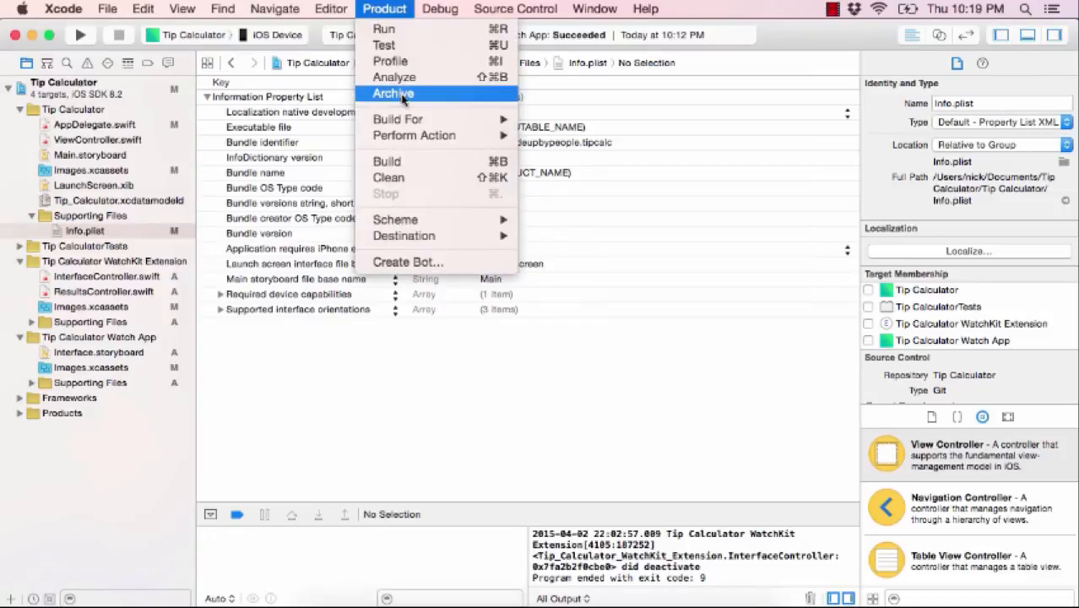
- Archive Tip Calculator and read the Embedded Binary Validation error about the WatchKit certificate mismatch
left_click(403, 94)
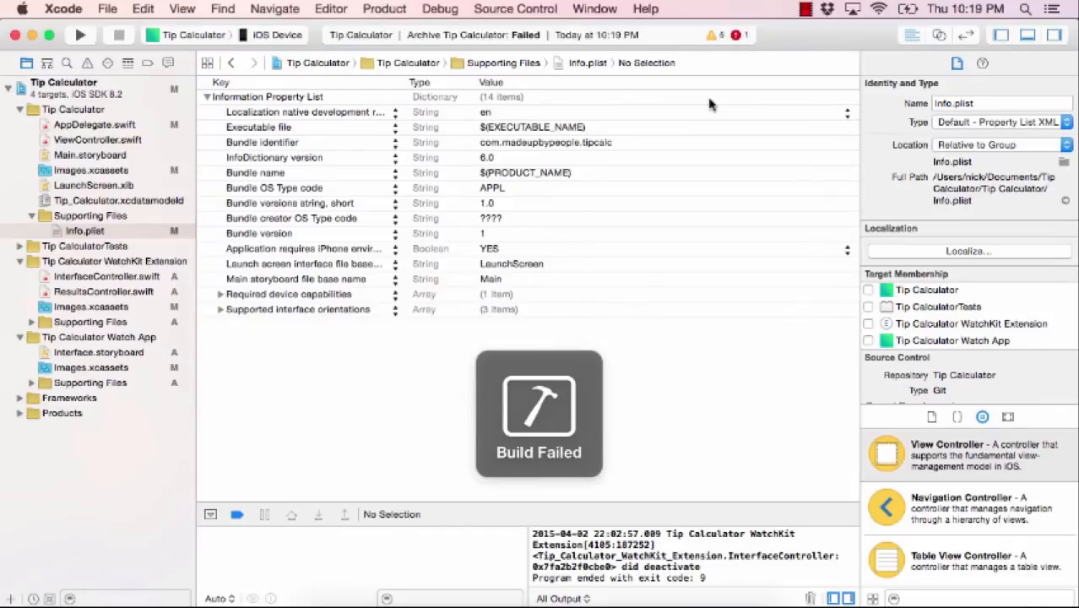
left_click(735, 35)
left_click(125, 367)
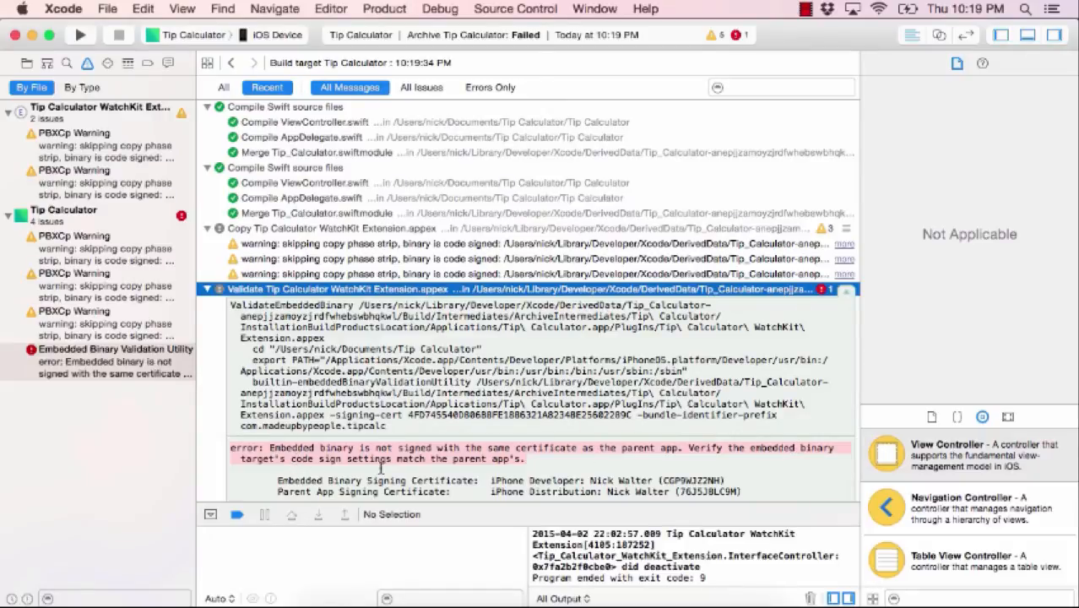
scroll(338, 444, "down", 3)
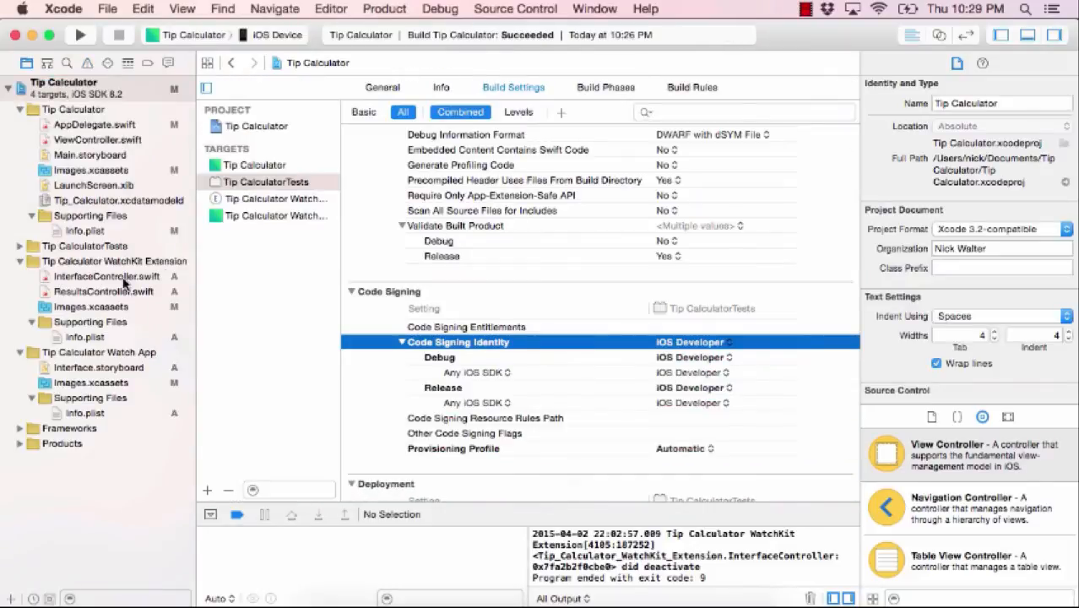
- Set the project's provisioning profile to Tip Calculator App Store, check the targets, and archive again
left_click(238, 132)
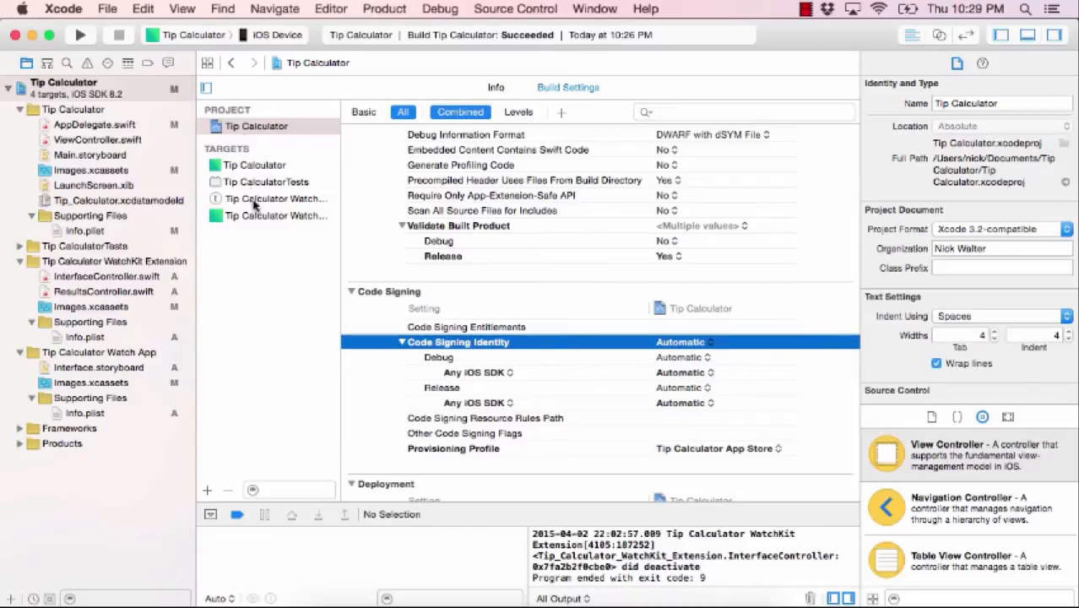
left_click(694, 452)
left_click(692, 454)
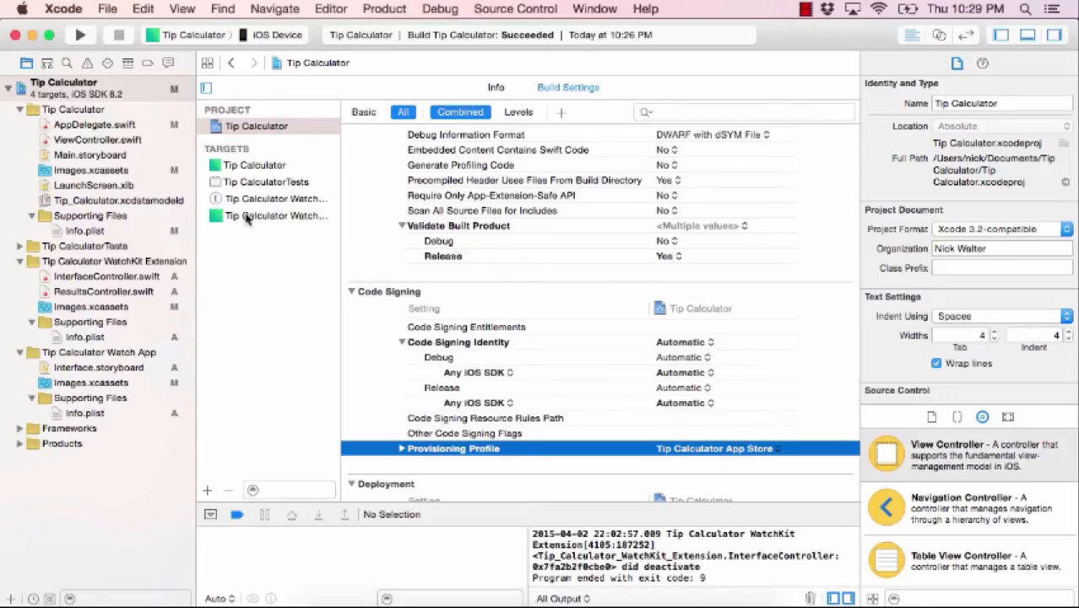
left_click(262, 184)
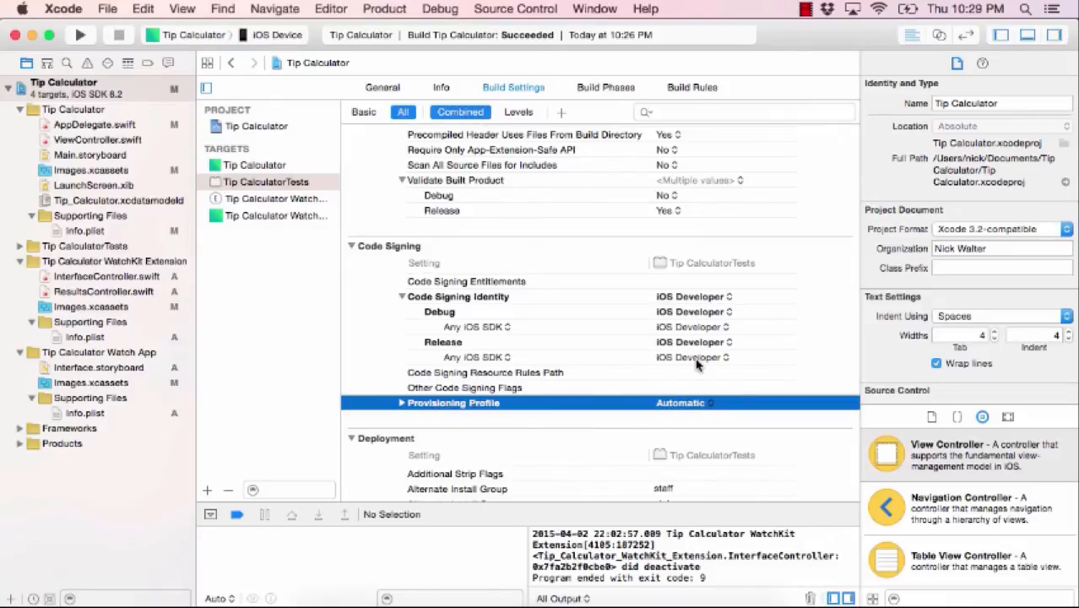
left_click(84, 412)
left_click(384, 9)
left_click(393, 94)
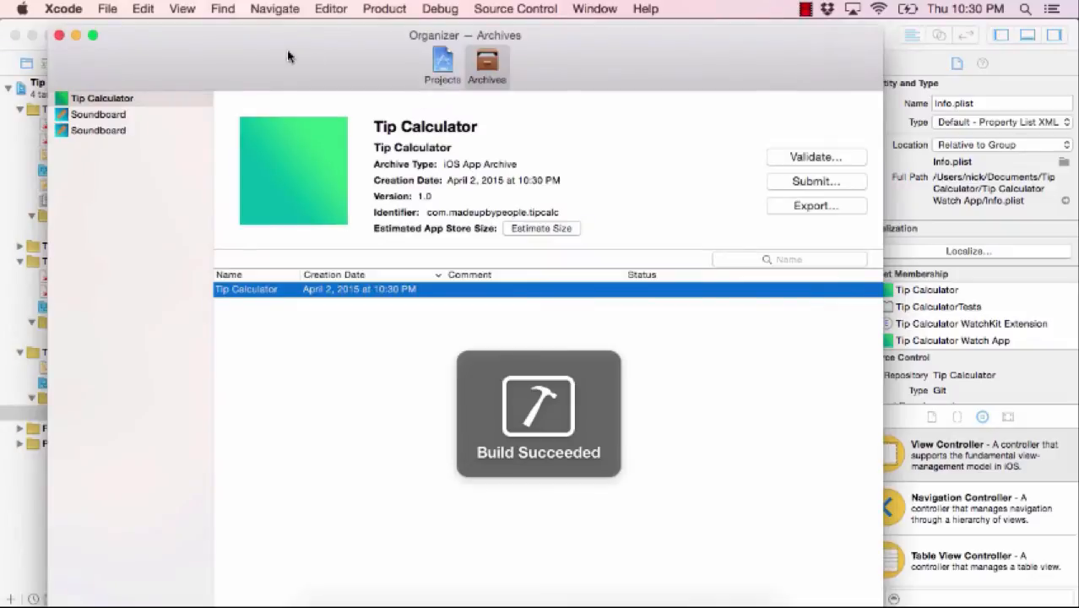
- Submit the archive under the chosen development team; it fails with no app for the bundle identifier
left_click(539, 232)
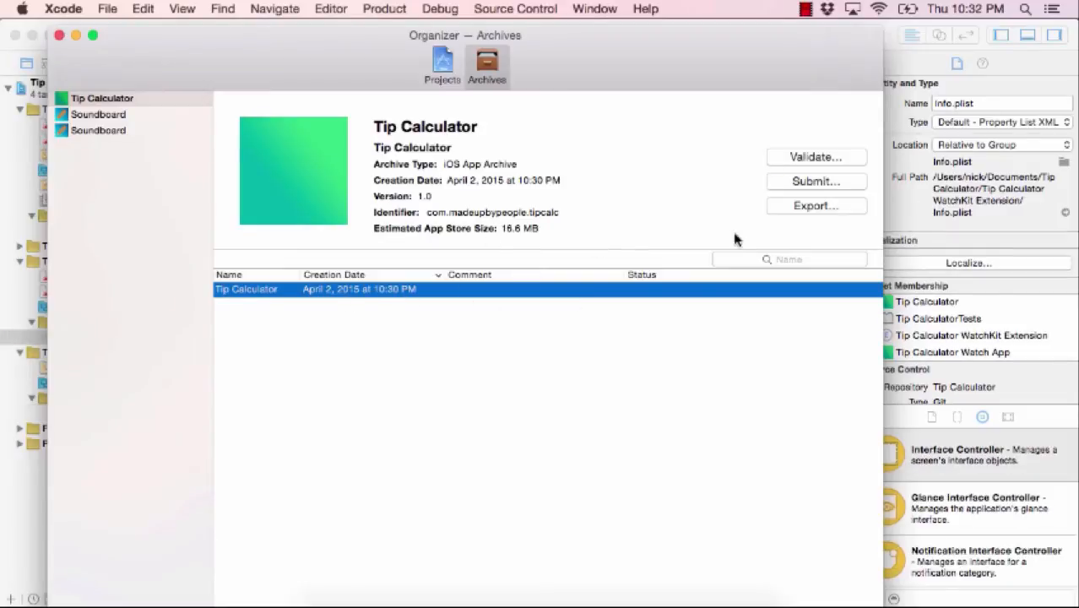
left_click(834, 183)
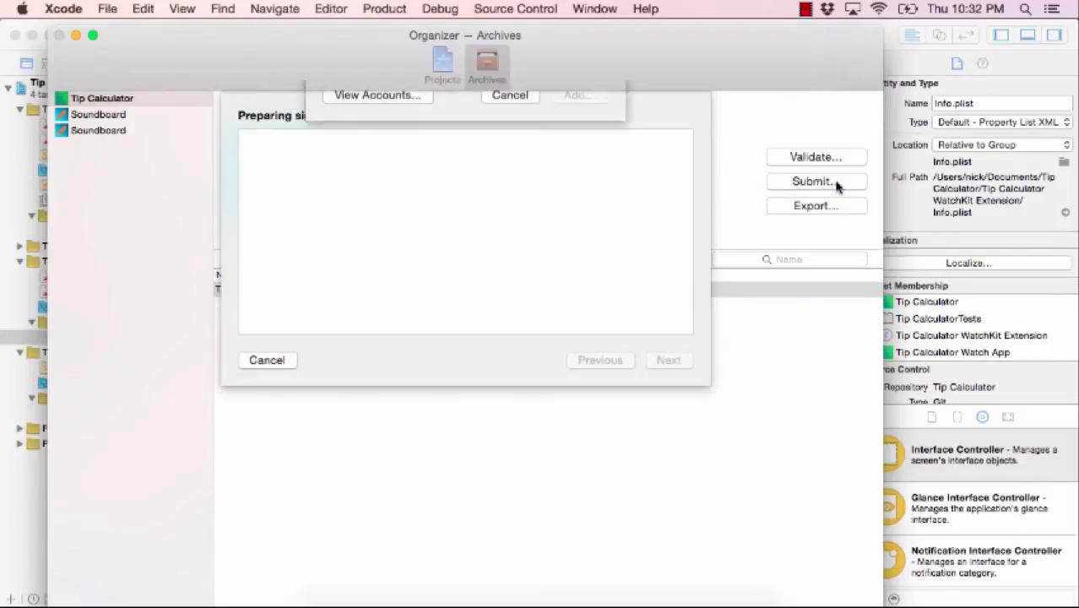
left_click(424, 158)
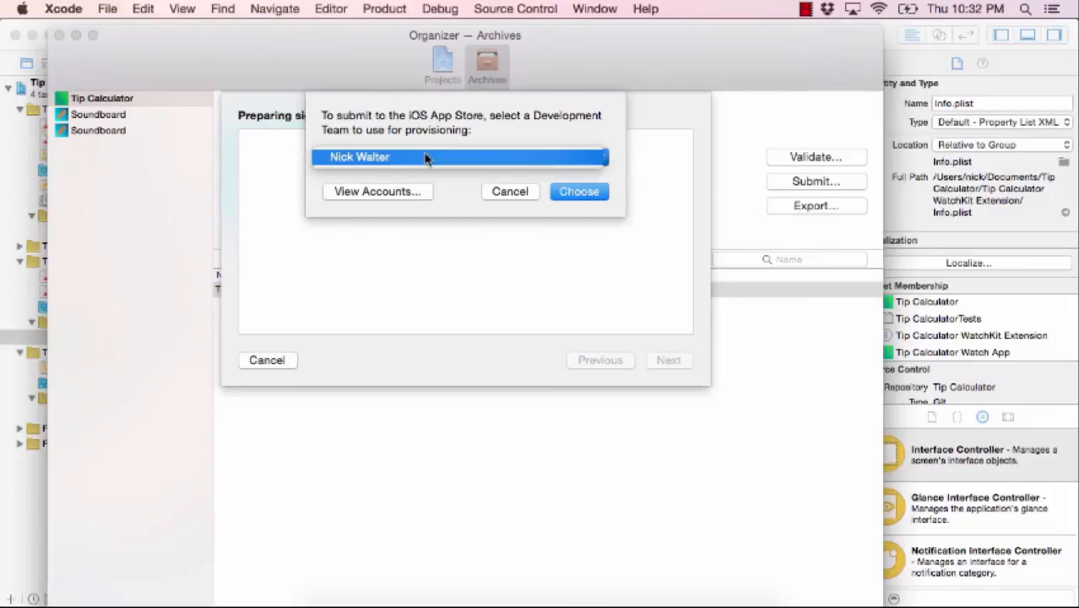
left_click(425, 158)
left_click(590, 192)
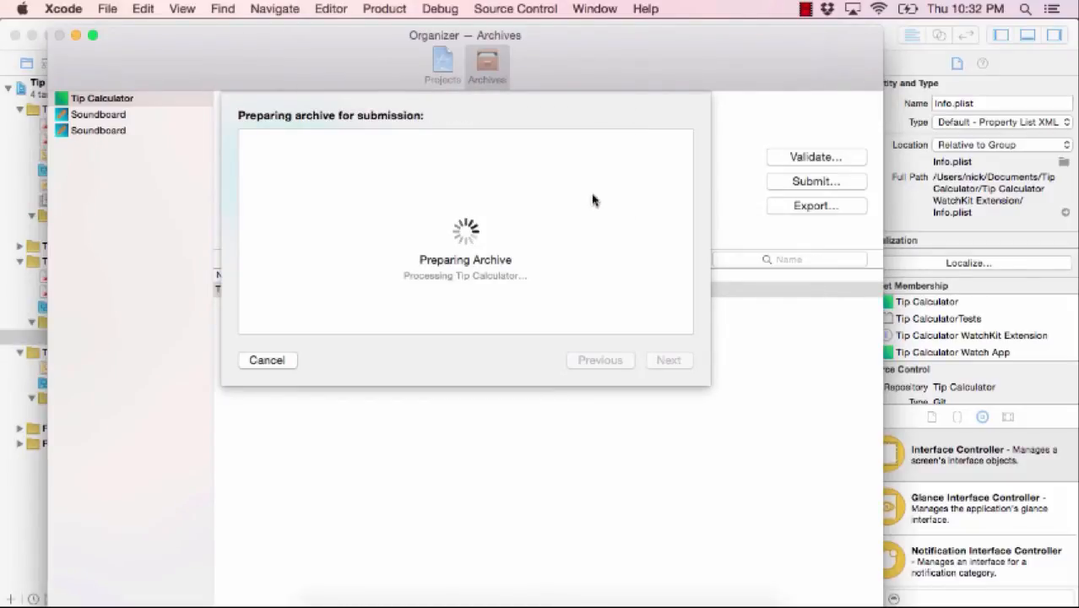
scroll(489, 253, "down", 5)
scroll(496, 249, "down", 2)
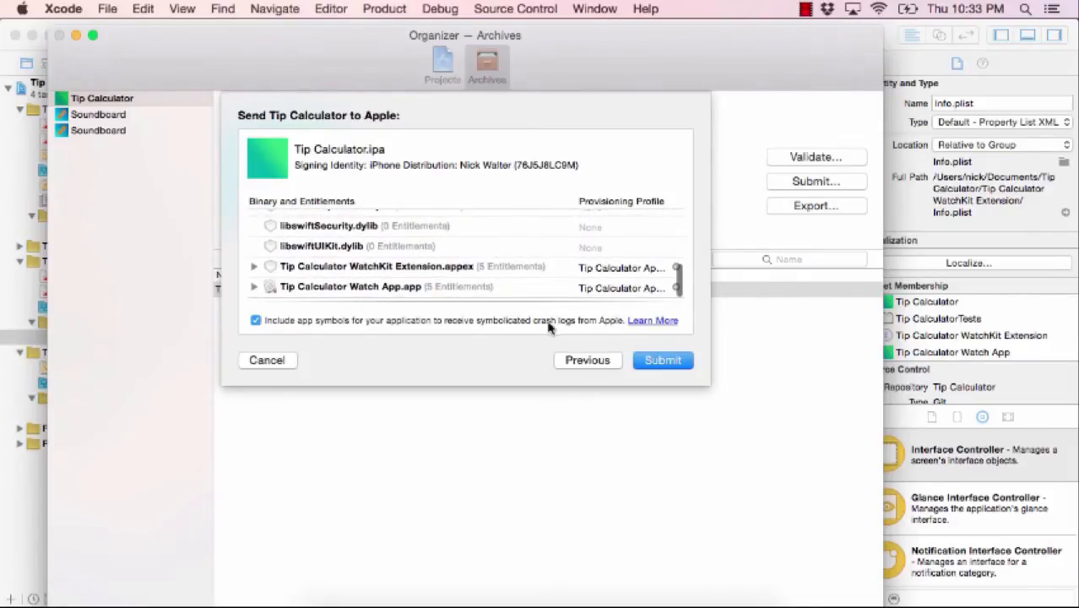
left_click(663, 360)
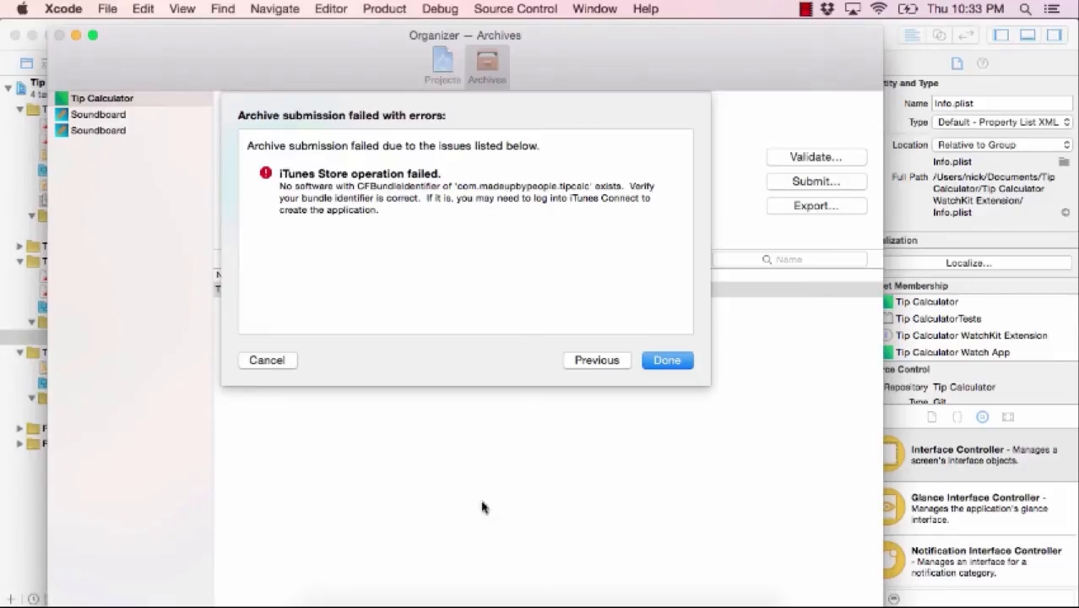
left_click(498, 584)
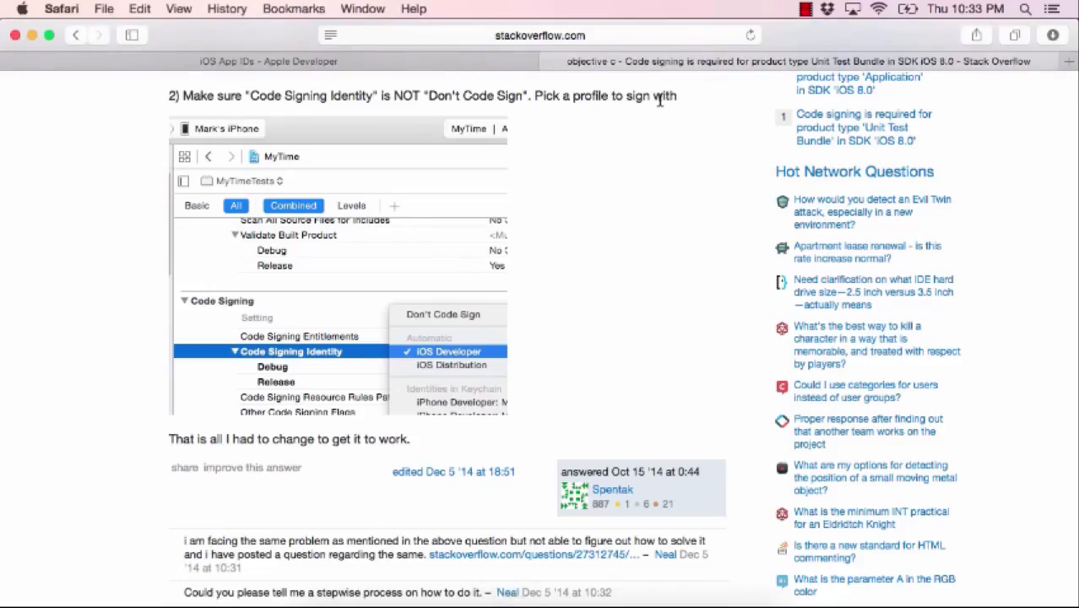
- Close the Stack Overflow tab and start entering 'itunes' as the new web address
left_click(547, 61)
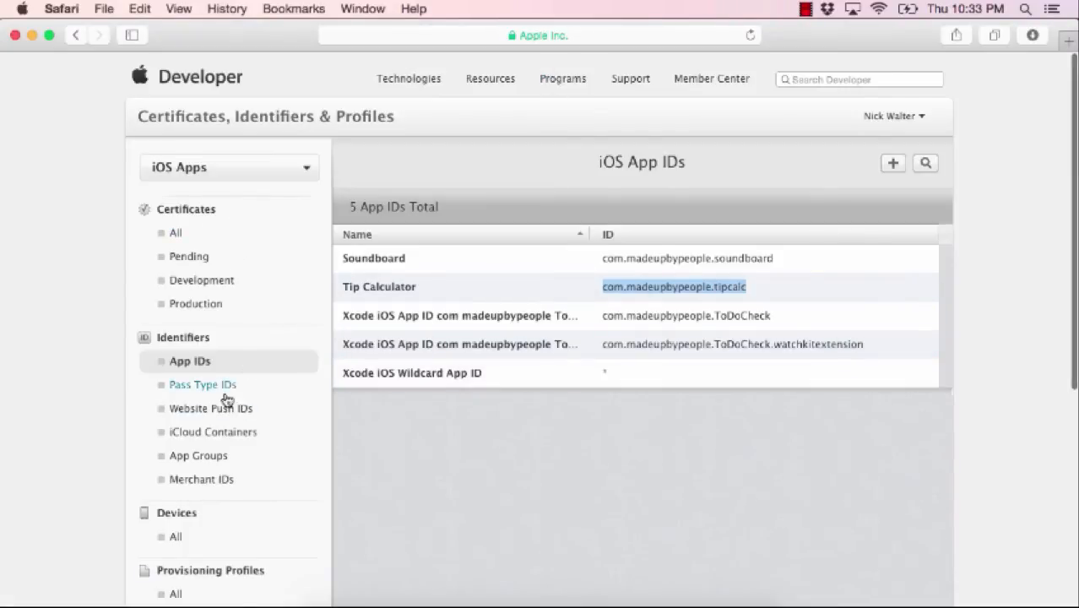
scroll(222, 445, "down", 3)
scroll(229, 459, "up", 4)
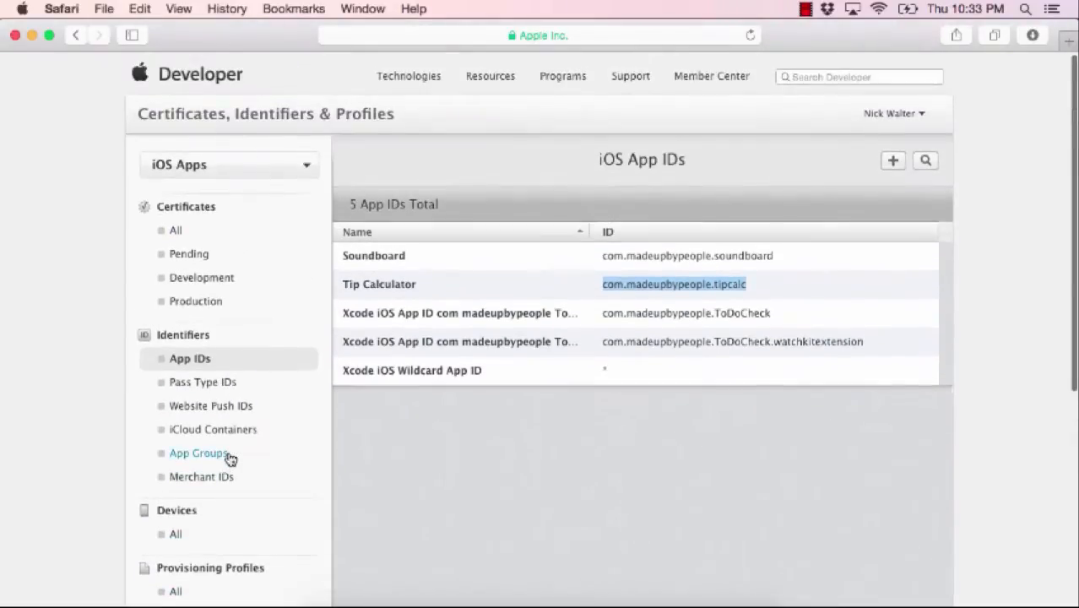
left_click(558, 35)
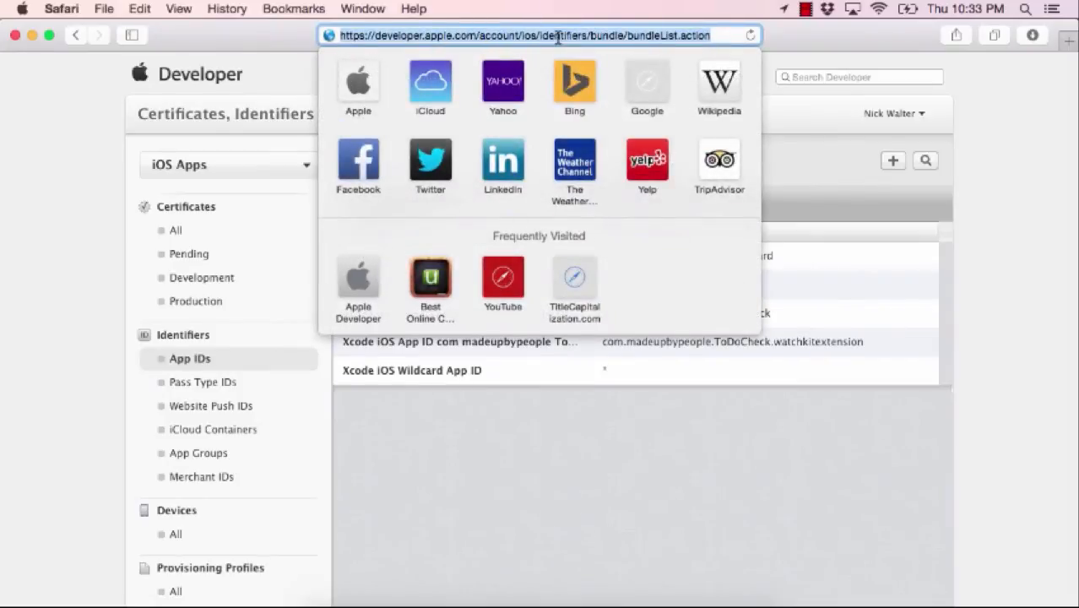
type("itunes")
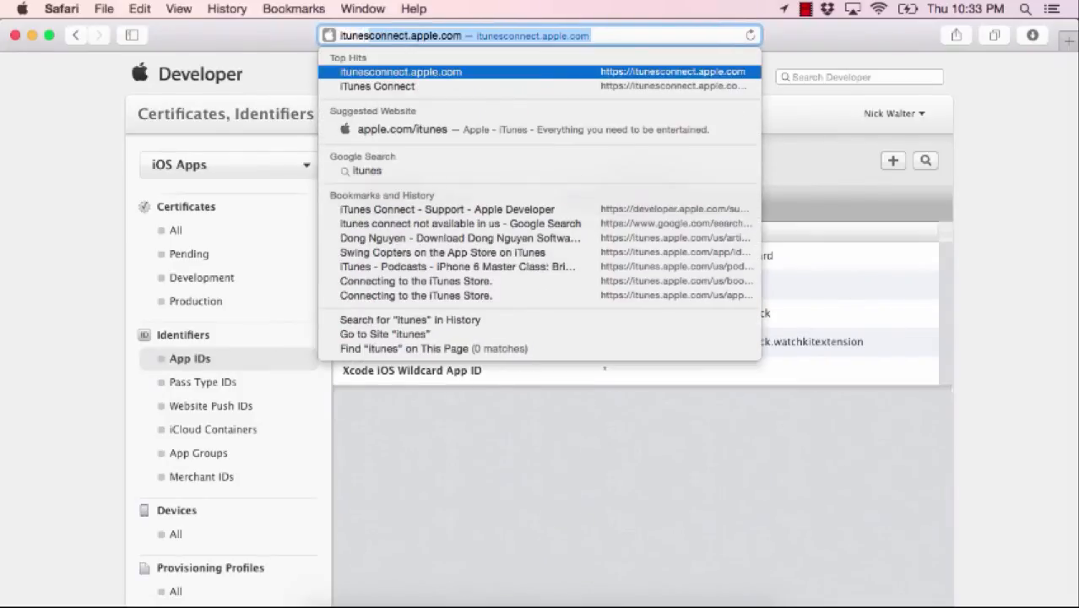
- Load itunesconnect.apple.com and open My Apps, which lists only Soundboard 1.0 Ready for Sale
key("Return")
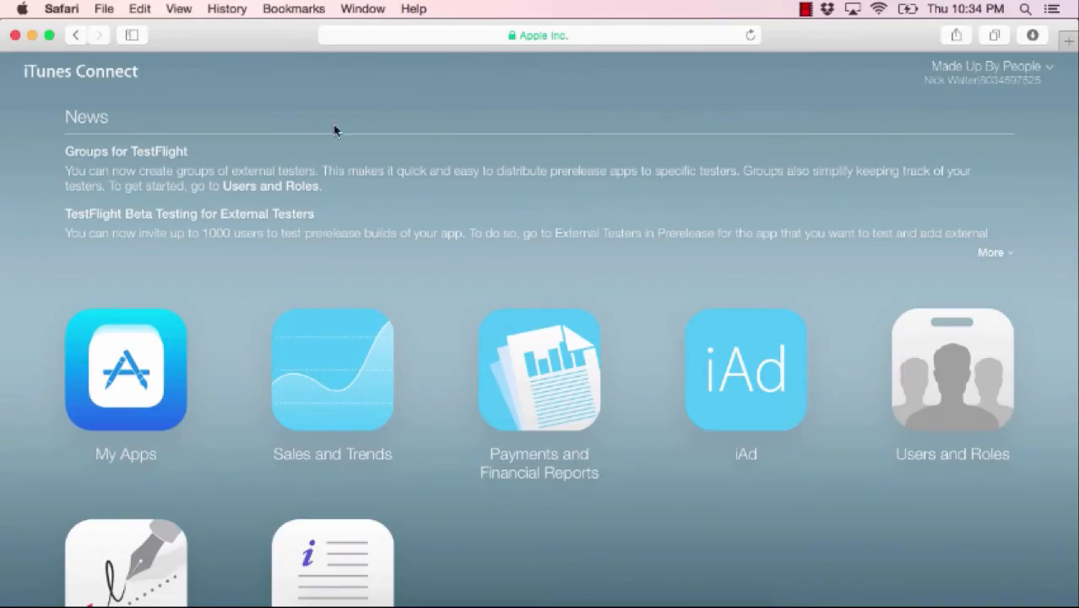
left_click(130, 373)
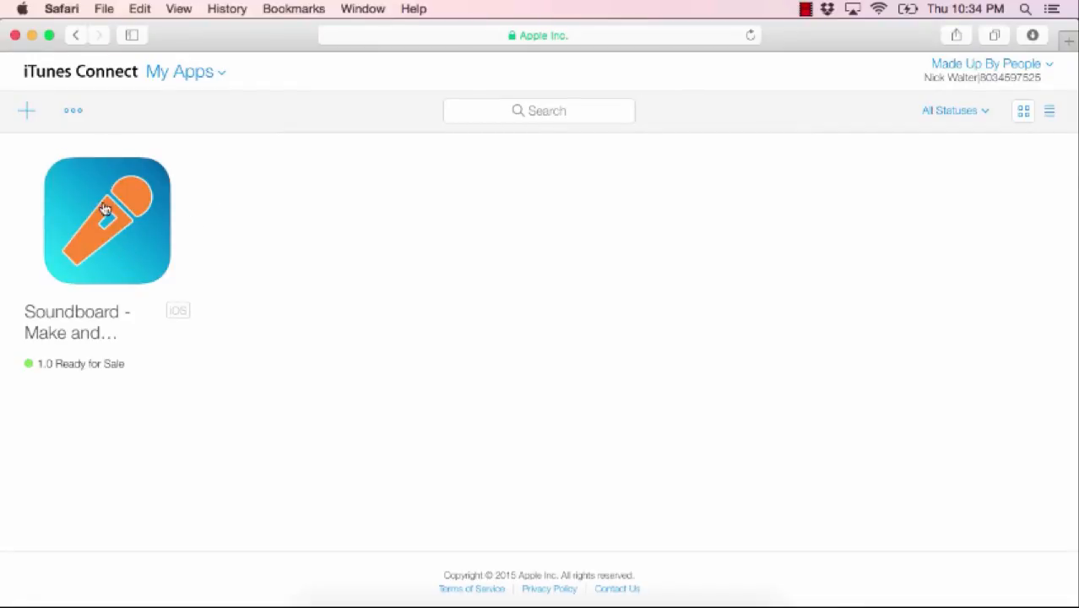
- Start a new iOS app named 'Tip Calculator with Apple Watch', version 1.0, with an SKU
left_click(25, 111)
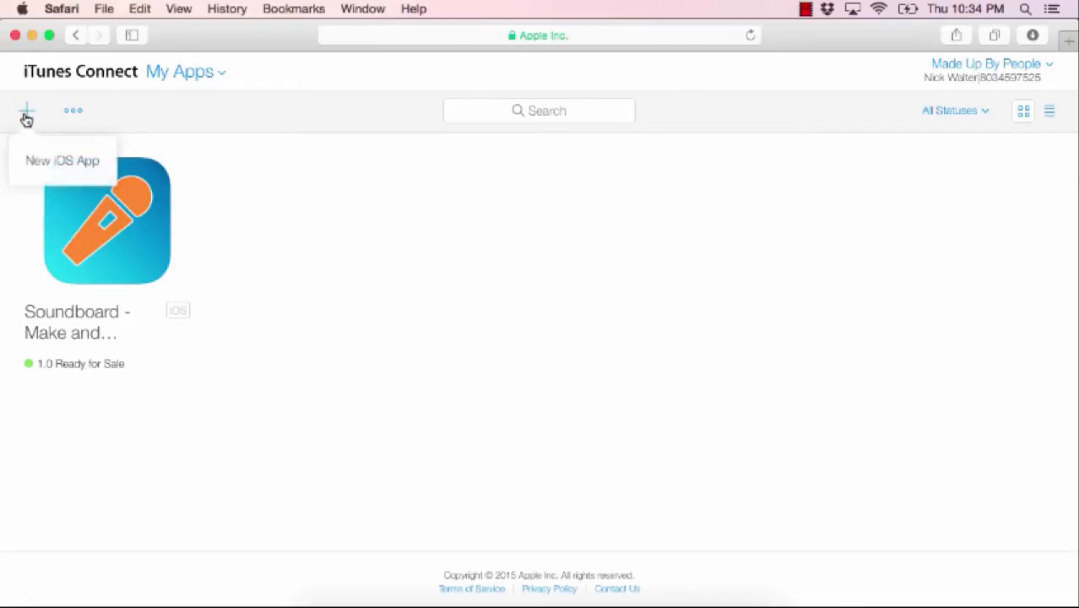
left_click(63, 166)
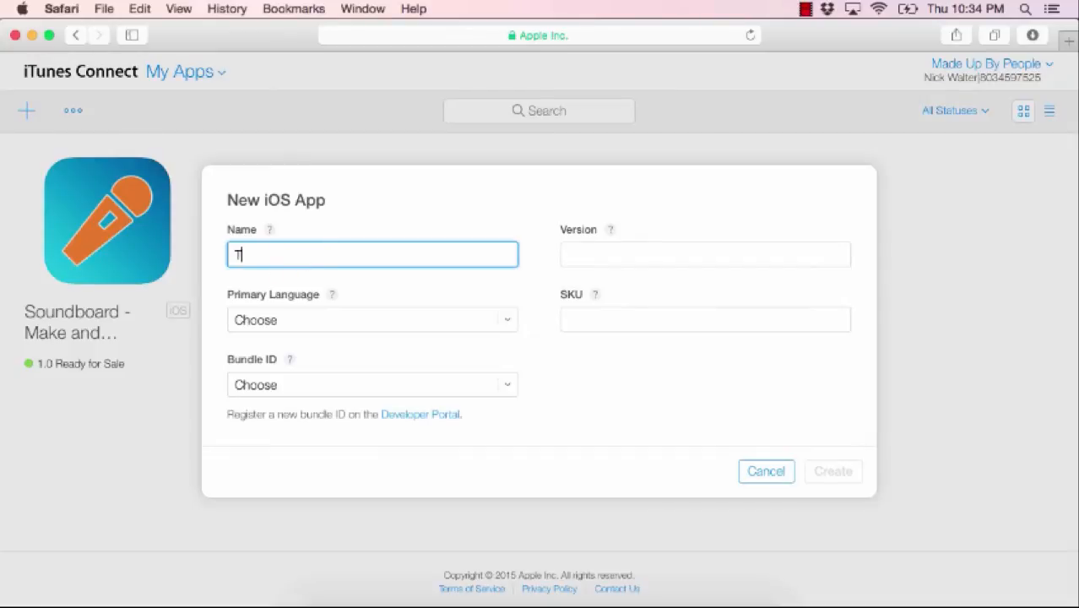
type("Tip Calculator with Wat")
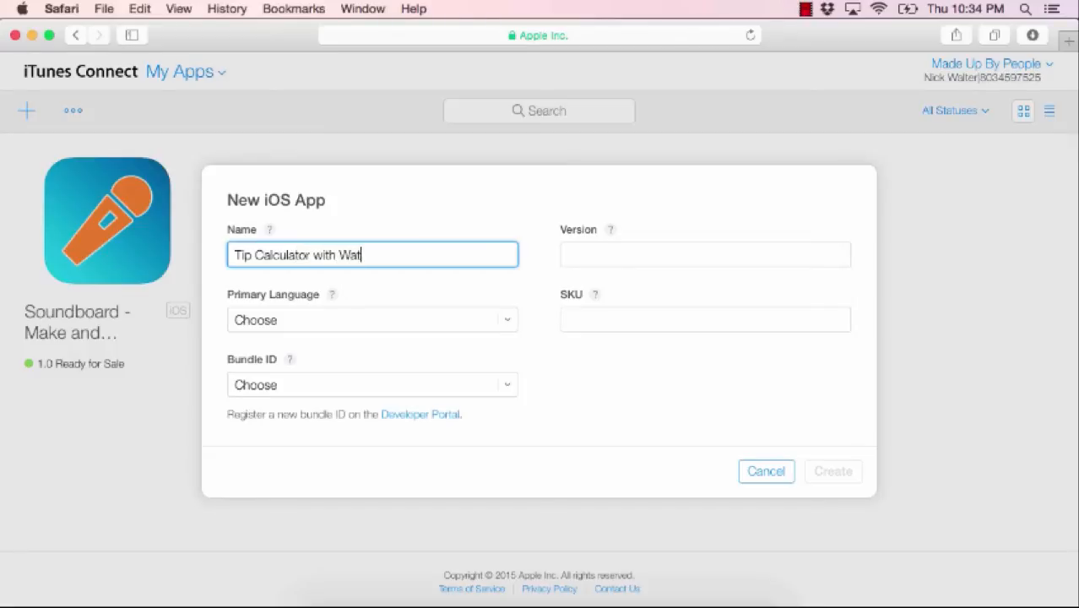
key("BackSpace")
key("BackSpace")
key("BackSpace")
type("Apple Watch")
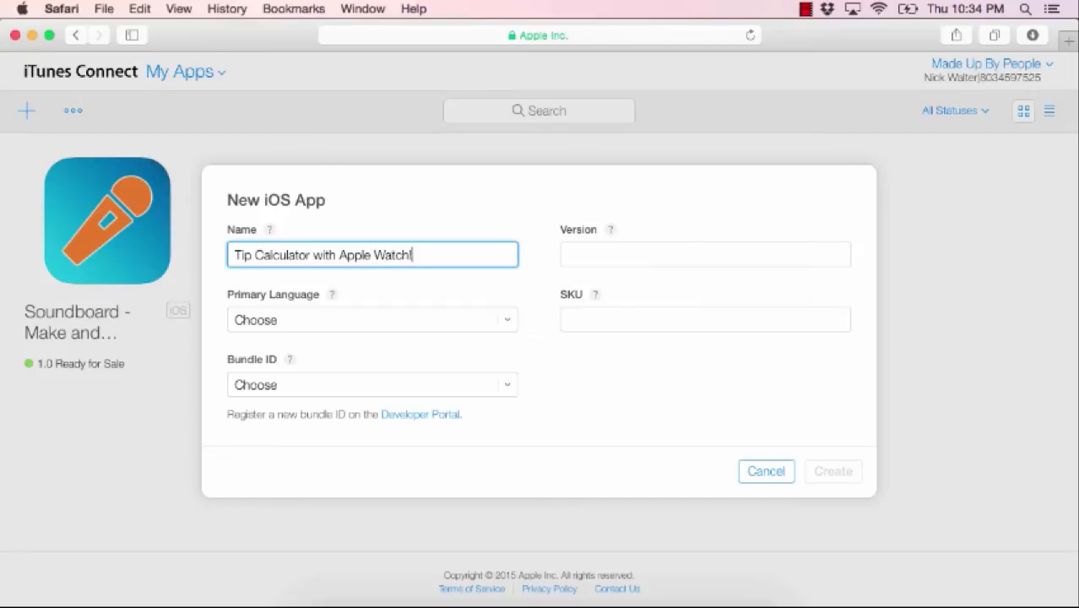
left_click(634, 252)
type("1.0")
key("Tab")
left_click(596, 299)
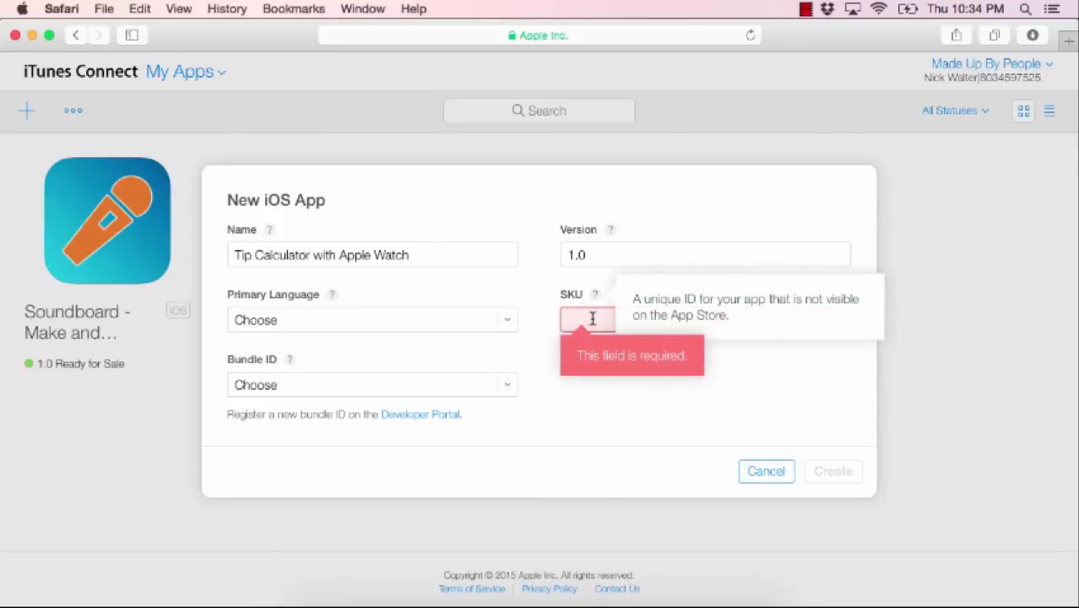
left_click(593, 320)
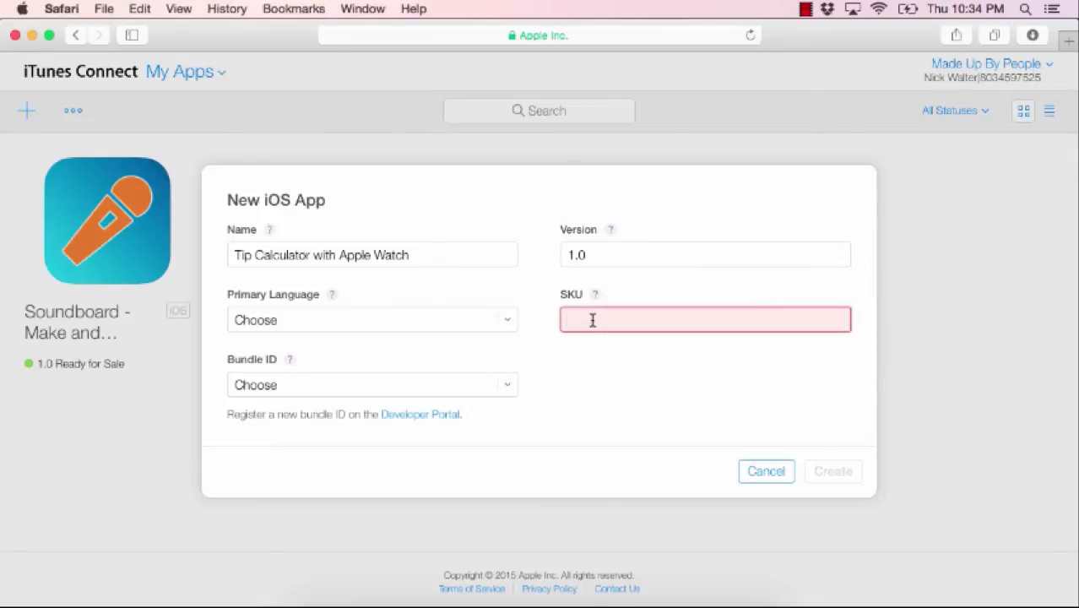
type("hiuo2hio43h2io5ri321j5iop1")
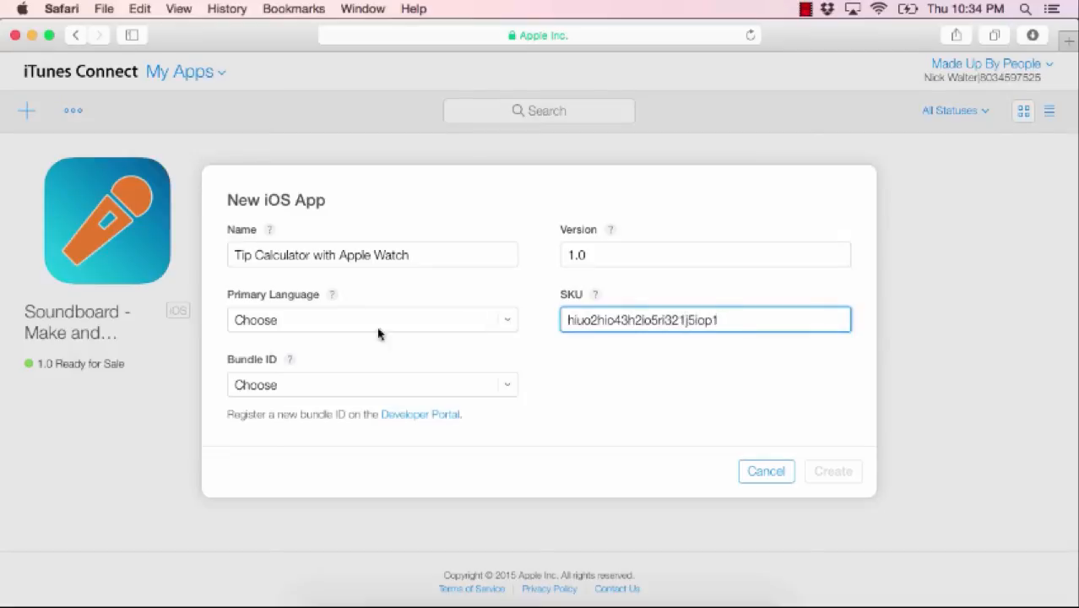
- Choose English and the com.madeupbypeople.tipcalc bundle ID, then create the app record
left_click(289, 323)
scroll(316, 480, "down", 5)
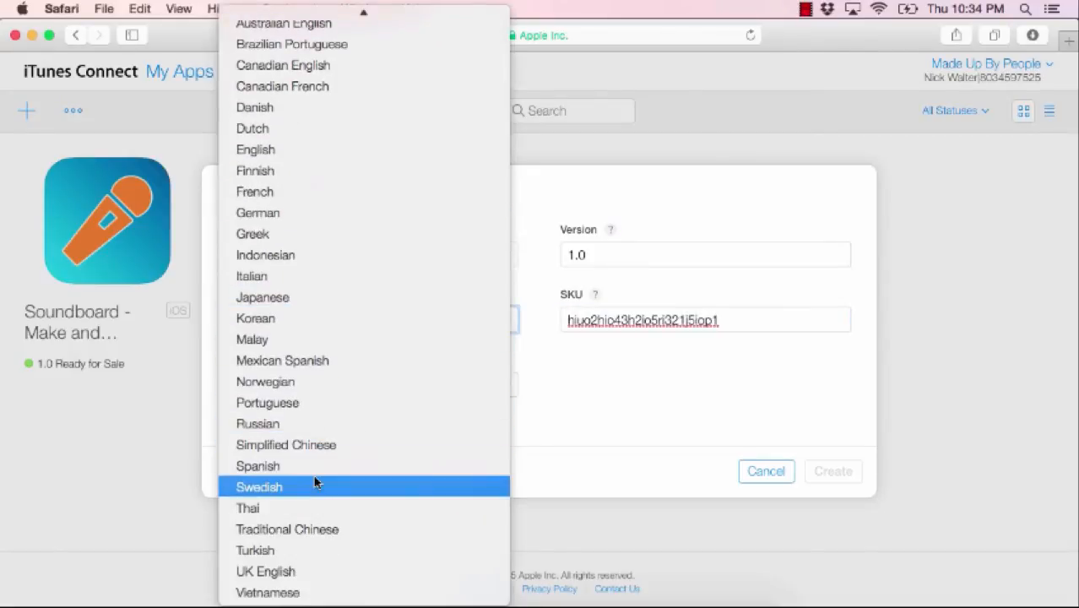
left_click(269, 159)
left_click(311, 385)
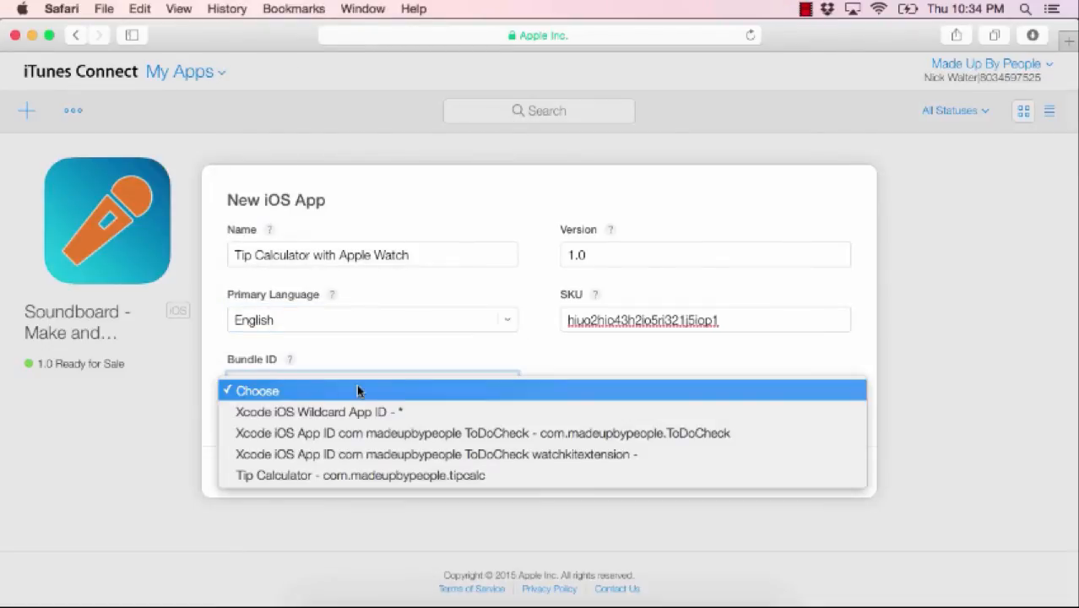
left_click(379, 478)
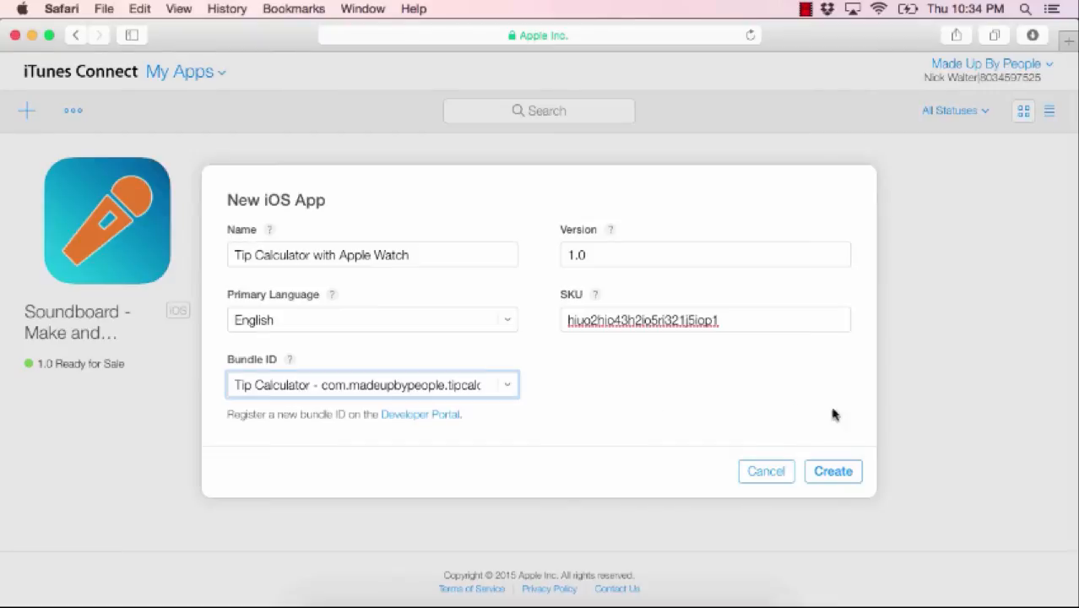
left_click(847, 477)
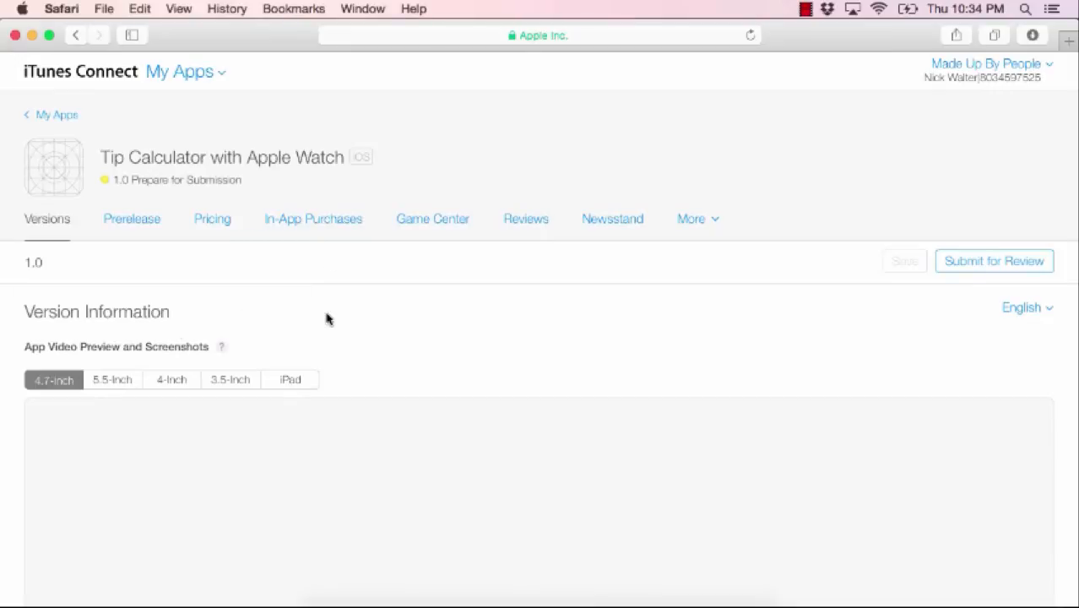
- Scroll through the new 1.0 version page to confirm no build is attached yet
scroll(325, 388, "down", 3)
scroll(325, 391, "down", 1)
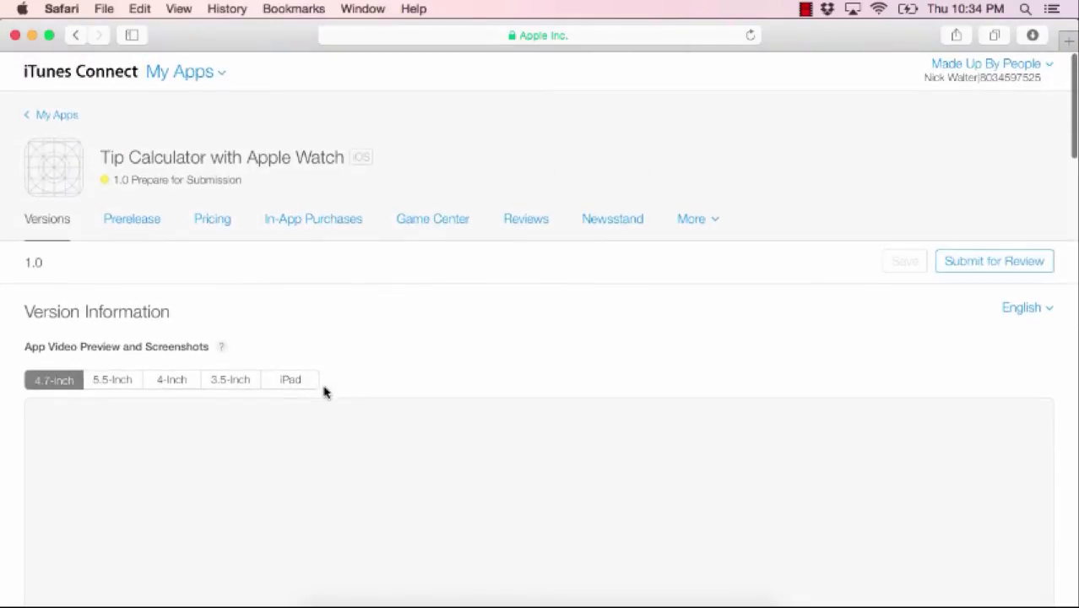
scroll(325, 391, "down", 10)
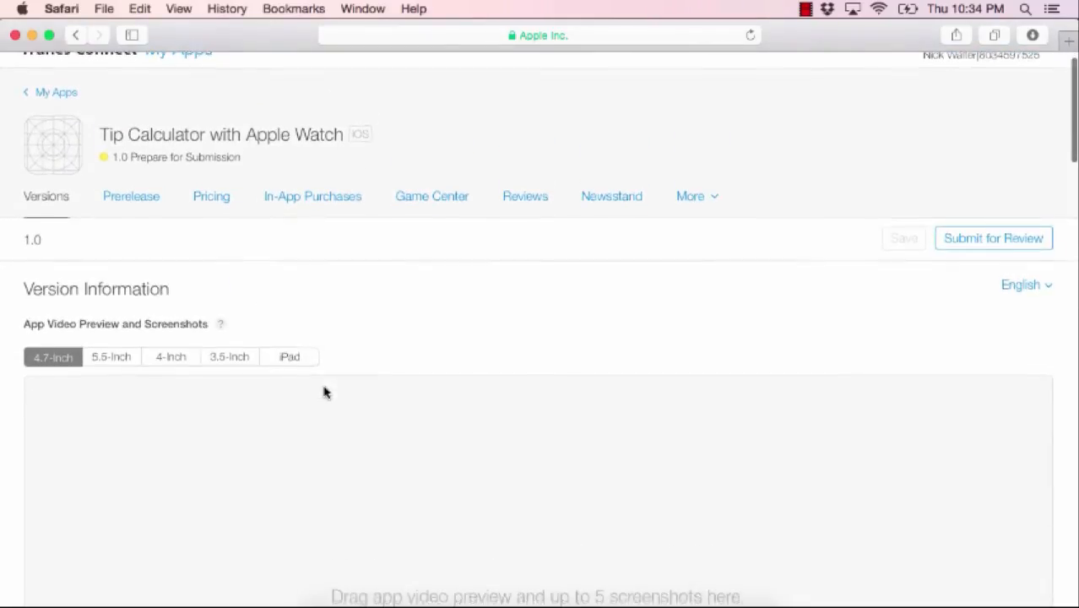
scroll(325, 392, "down", 10)
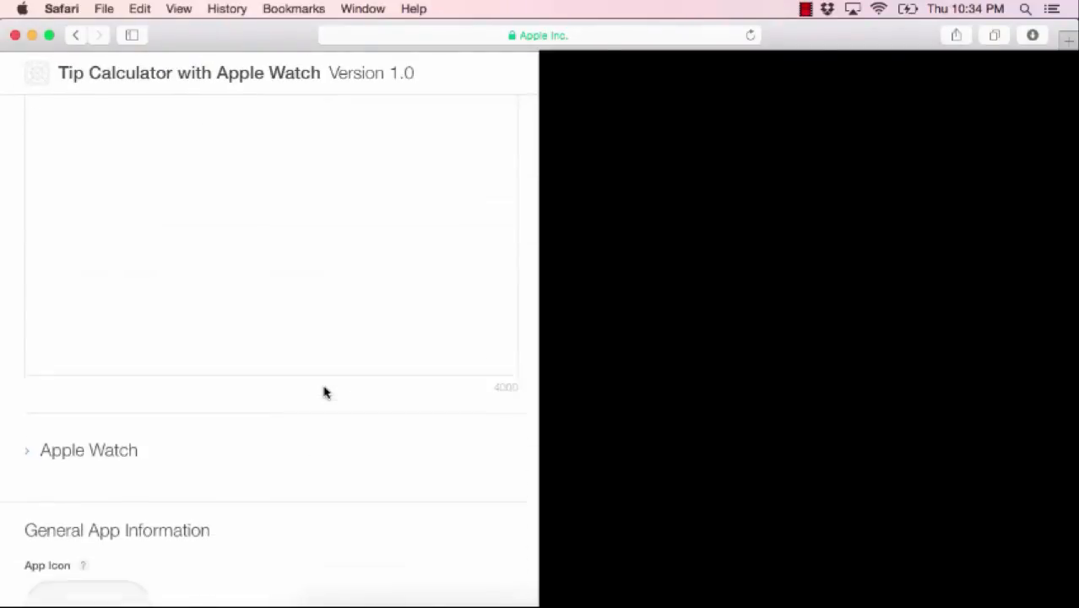
scroll(325, 391, "down", 10)
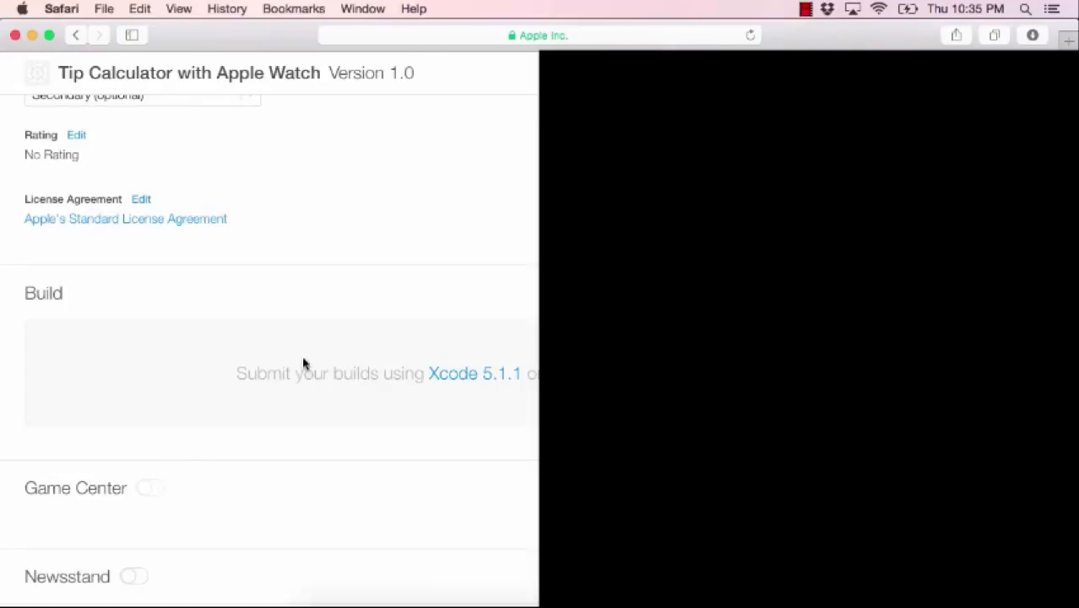
scroll(152, 439, "down", 2)
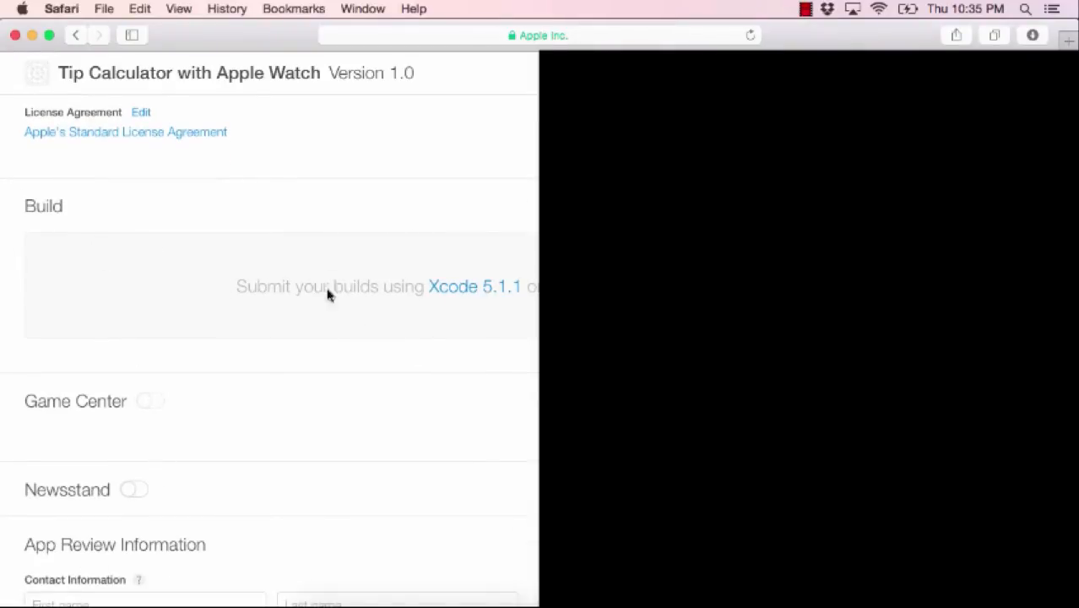
scroll(330, 405, "down", 4)
scroll(330, 405, "up", 6)
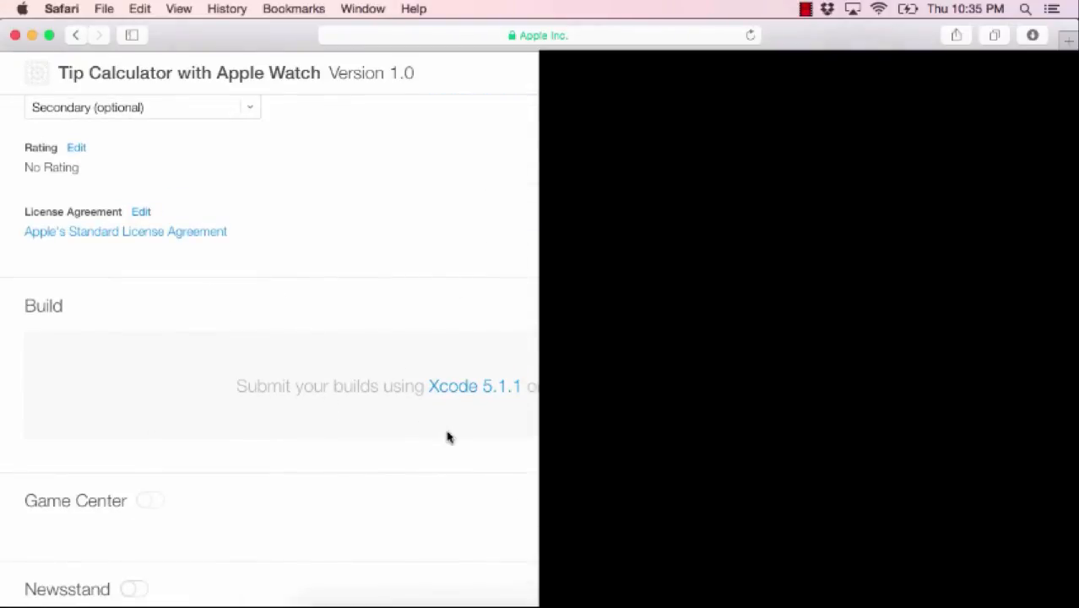
- Dismiss the failed-submission message and resubmit the archive signed with the development team
left_click(391, 599)
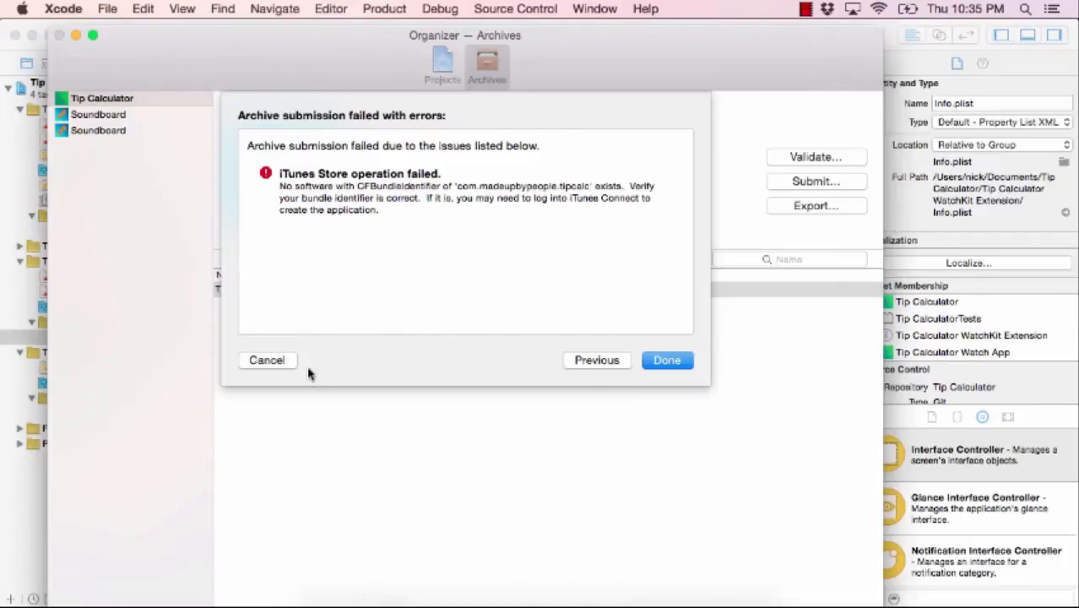
left_click(267, 358)
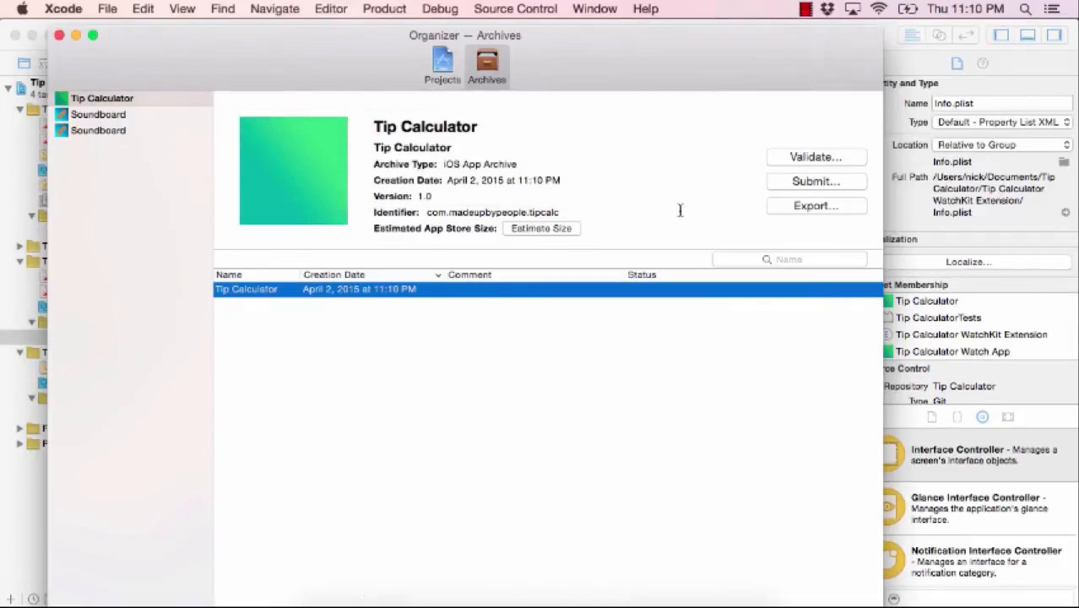
left_click(817, 181)
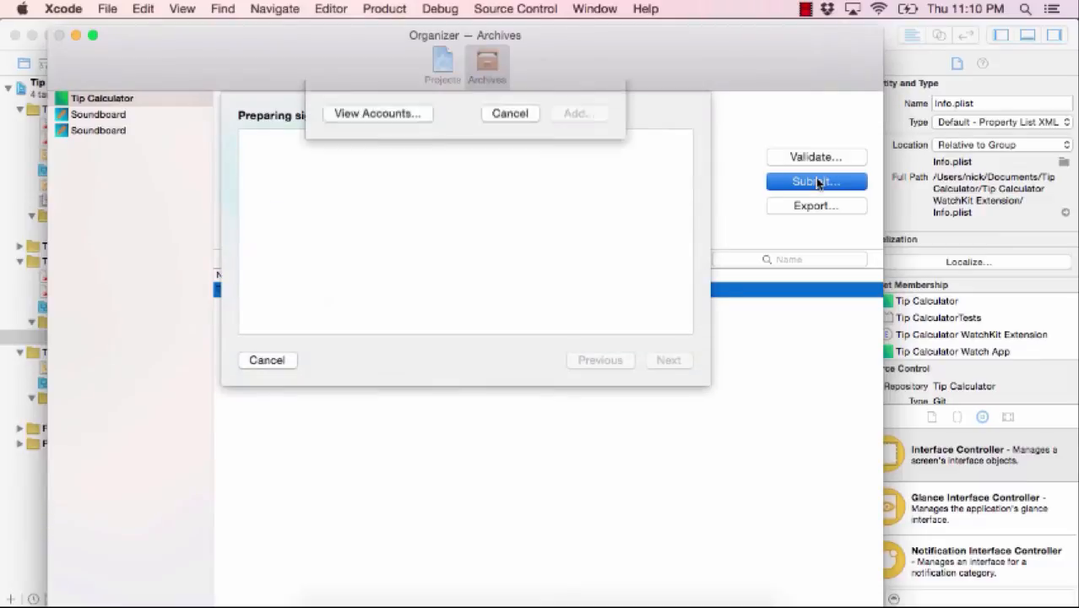
left_click(581, 193)
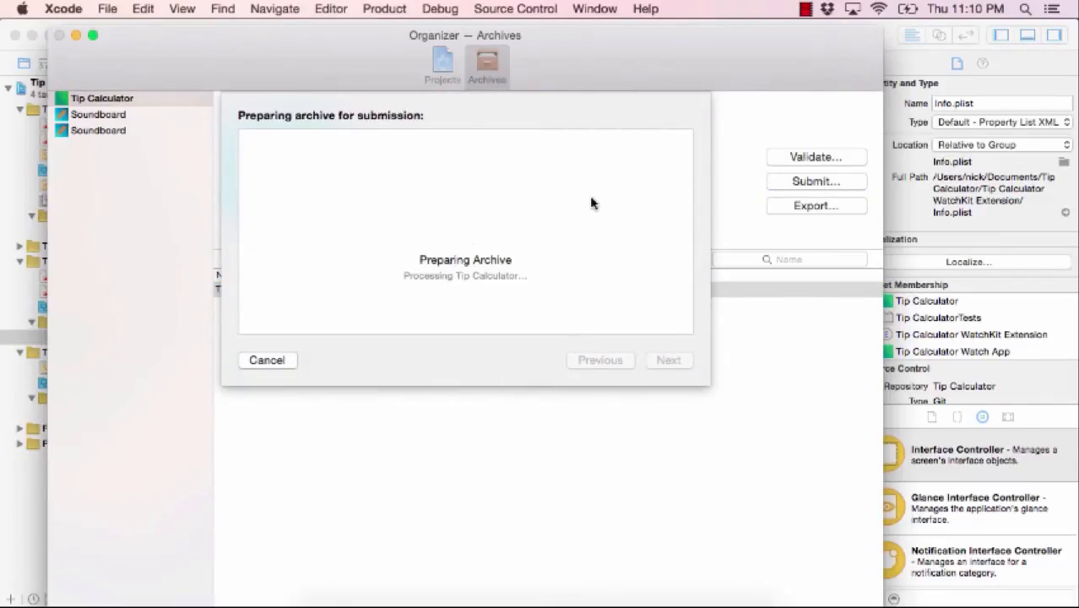
left_click(660, 361)
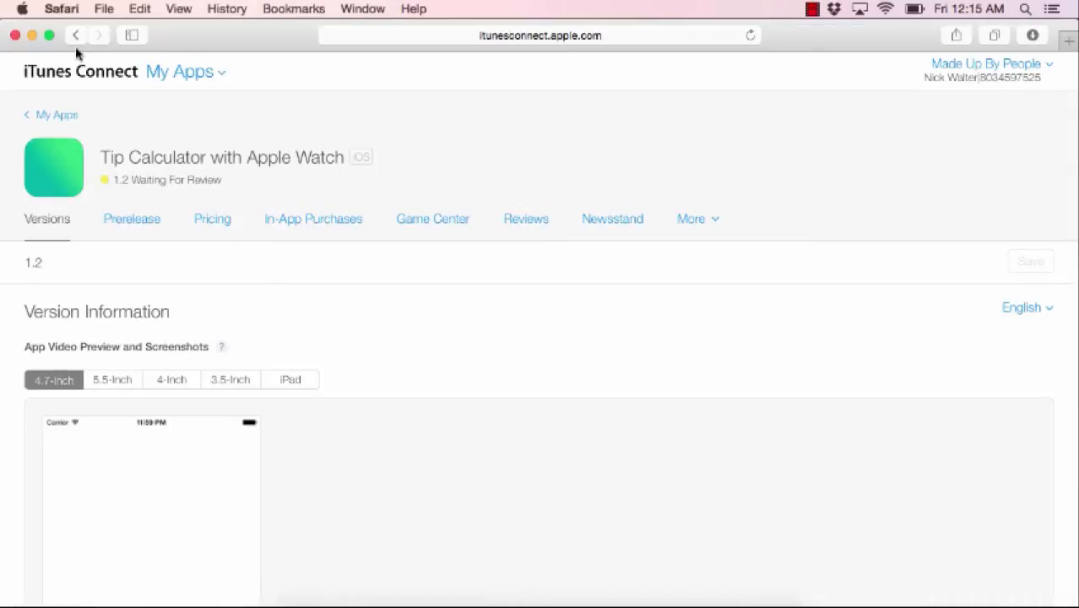
left_click(143, 221)
scroll(263, 435, "down", 2)
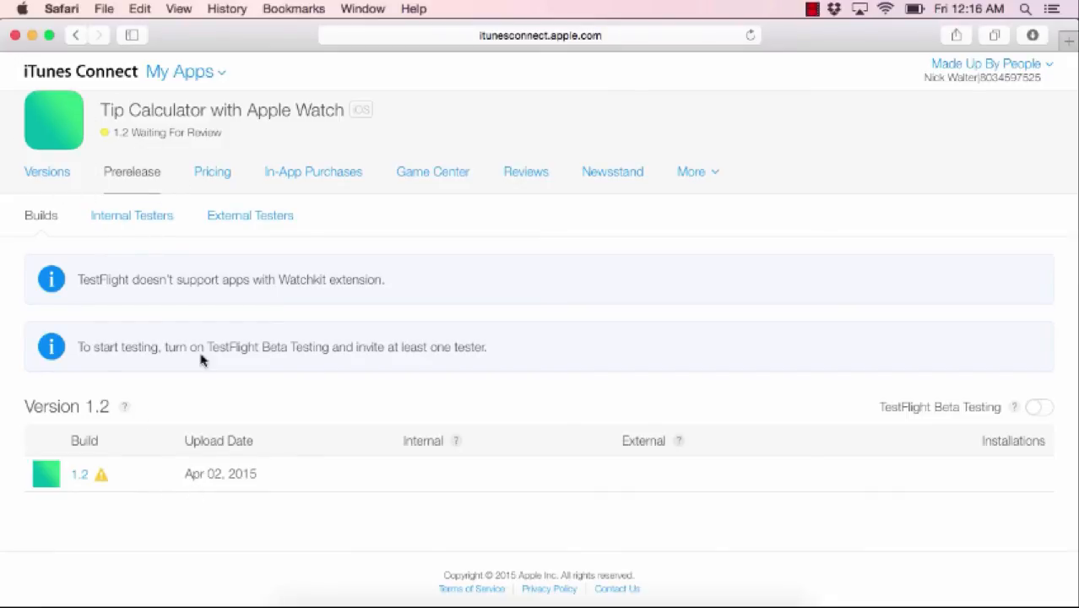
left_click(46, 173)
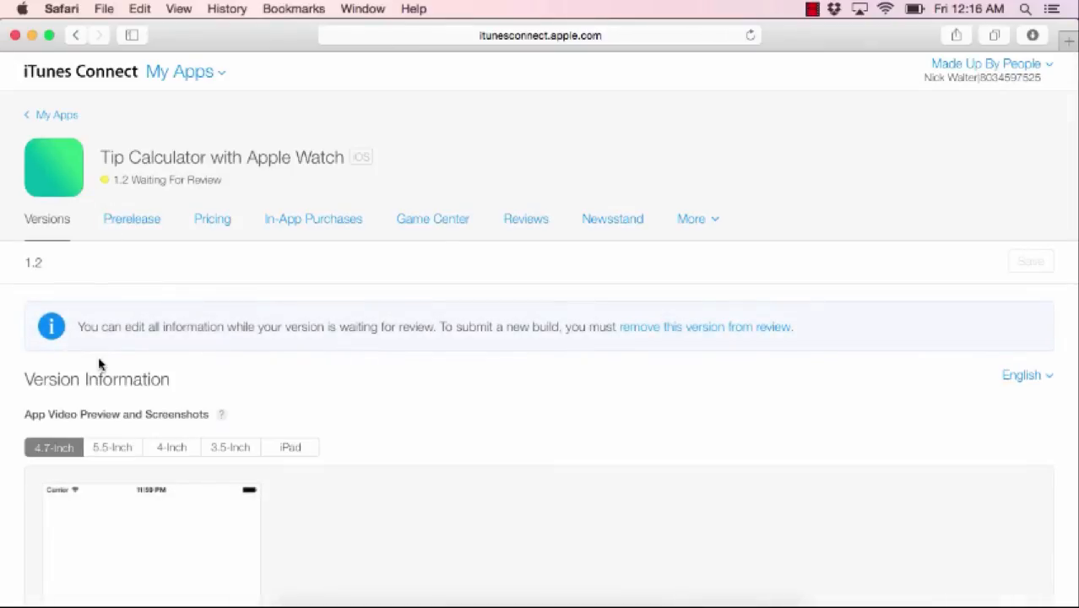
scroll(98, 364, "down", 15)
scroll(98, 364, "down", 10)
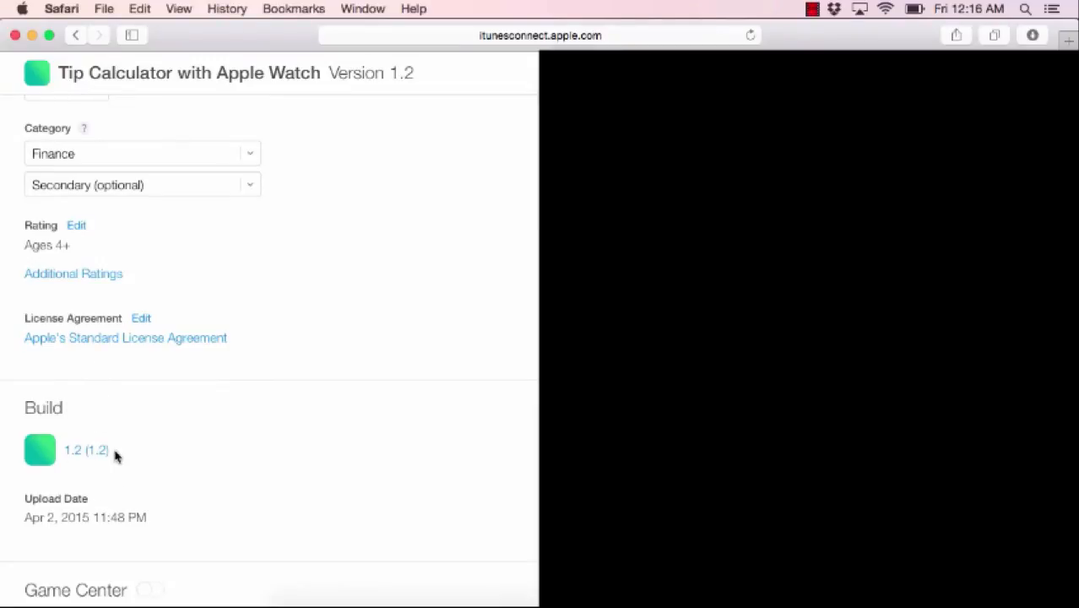
scroll(116, 456, "up", 15)
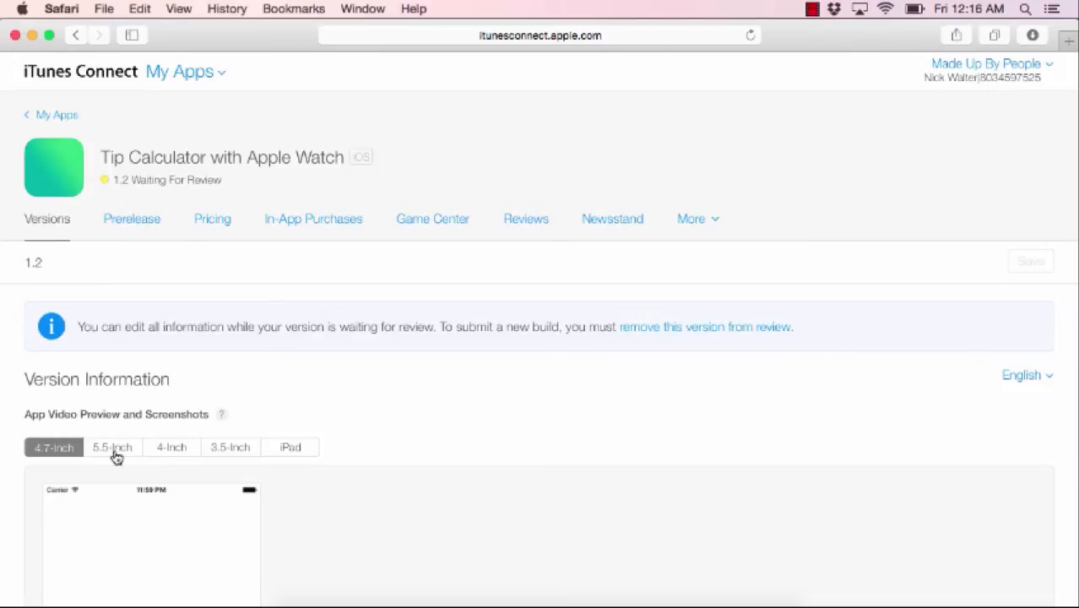
- Review the Version 1.2 screenshots and Apple Watch icon, and move the simulator window right
scroll(116, 456, "down", 3)
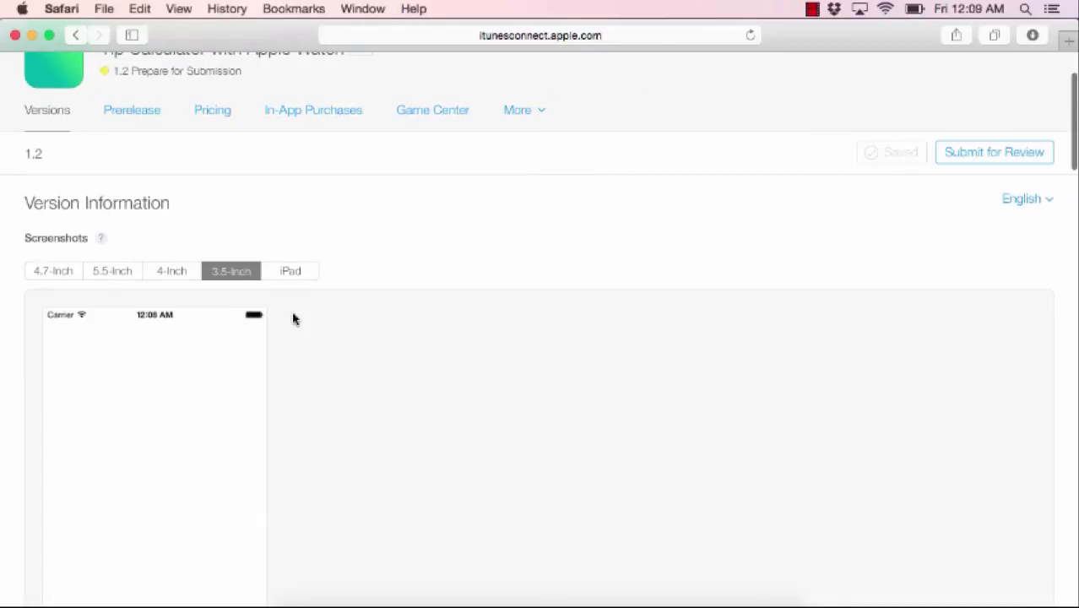
scroll(293, 318, "down", 10)
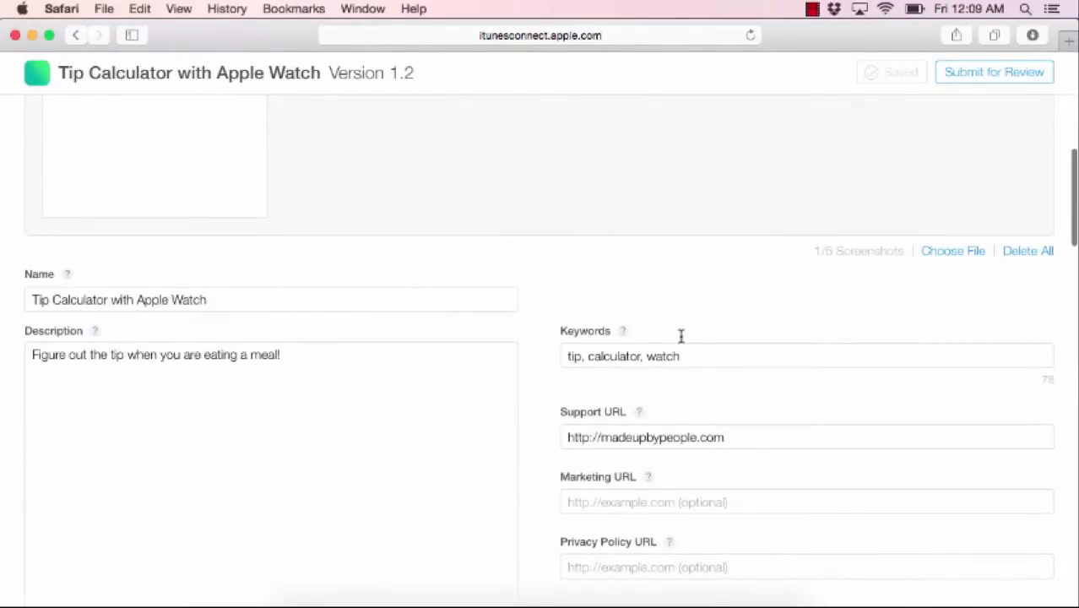
scroll(674, 483, "down", 6)
scroll(667, 358, "down", 5)
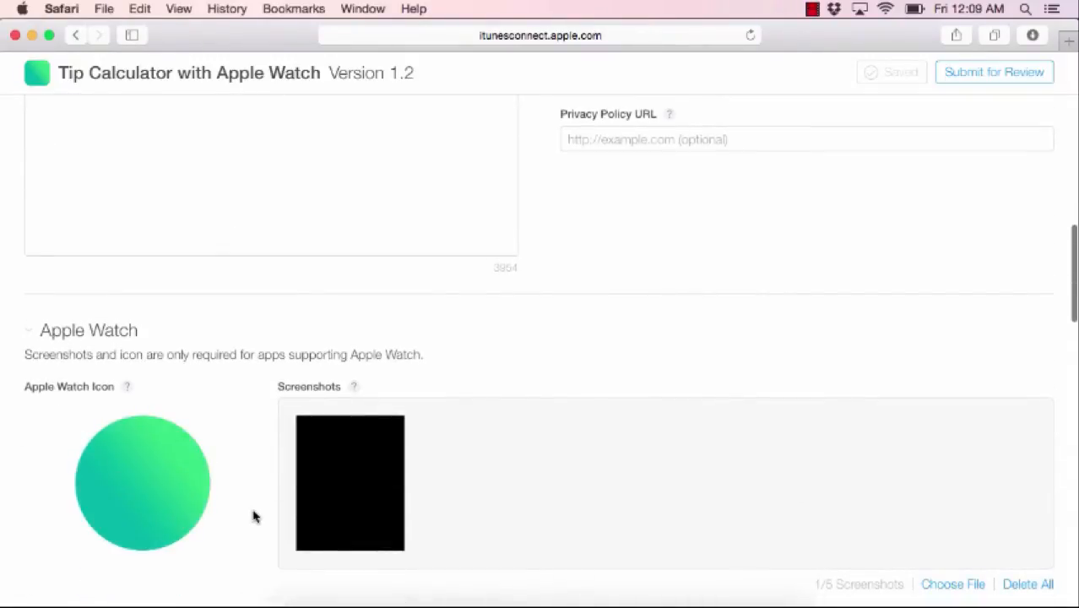
scroll(233, 517, "down", 2)
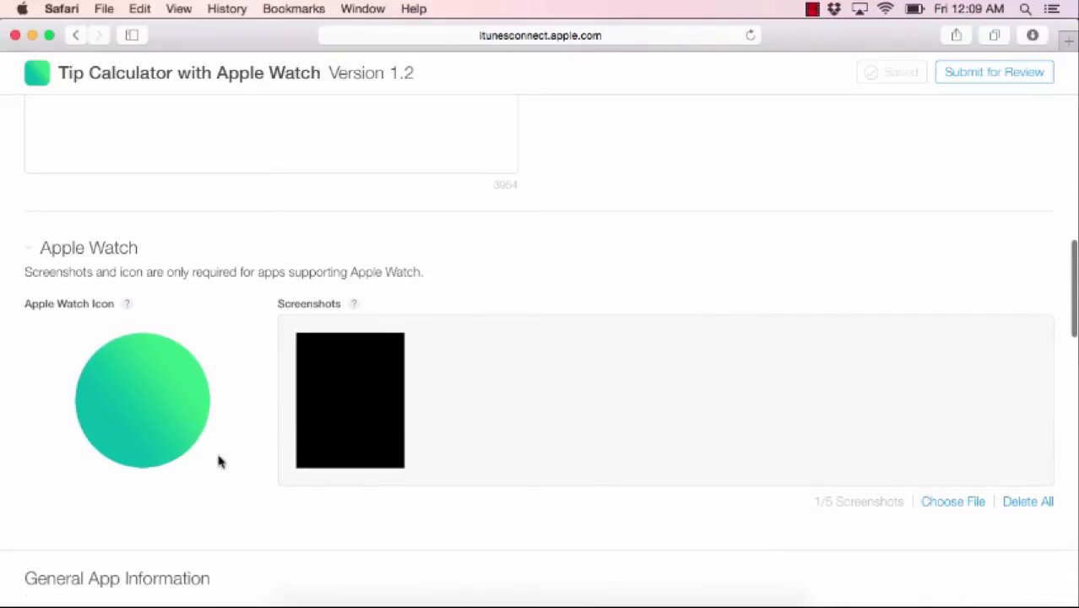
mouse_move(94, 360)
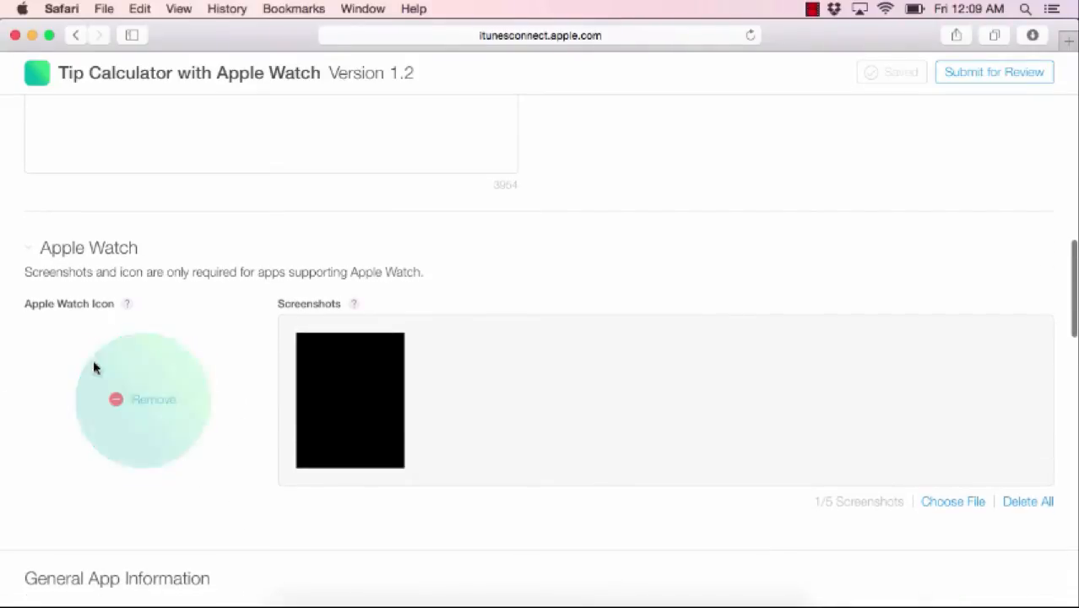
mouse_move(386, 334)
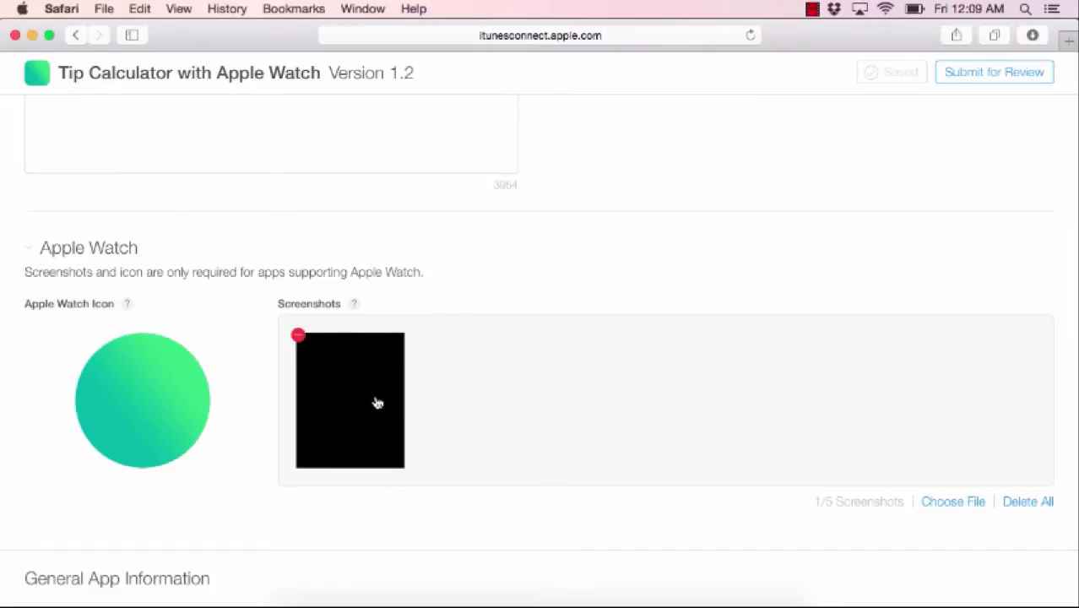
scroll(371, 404, "up", 10)
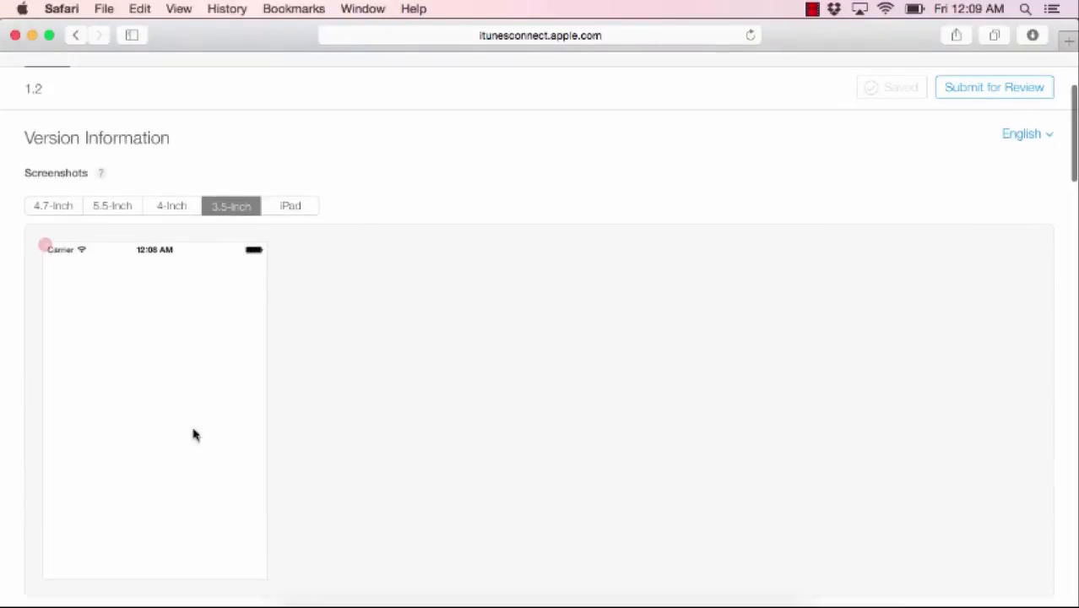
scroll(363, 513, "down", 4)
scroll(363, 512, "up", 2)
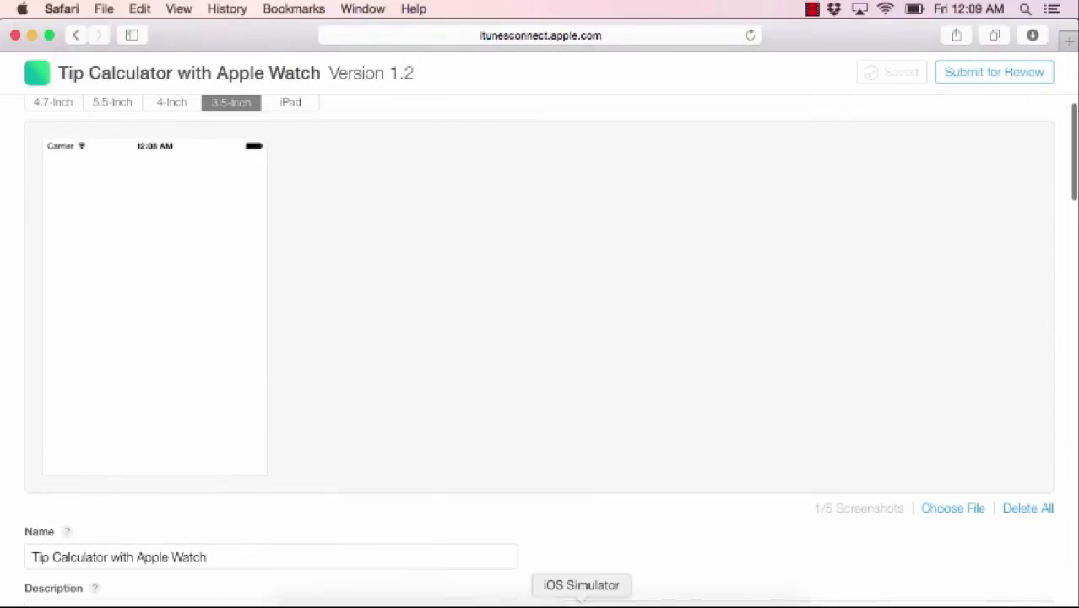
left_click_drag(517, 101, 731, 126)
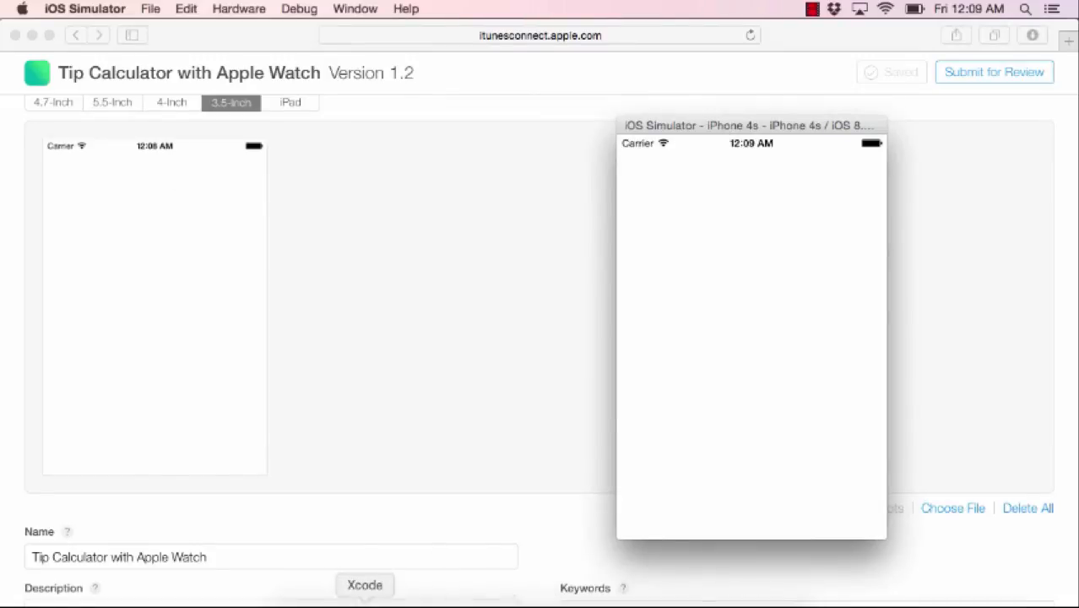
- Build and run Tip Calculator on the iPhone 6 simulator, then switch to the Watch App scheme
left_click(366, 595)
left_click(269, 35)
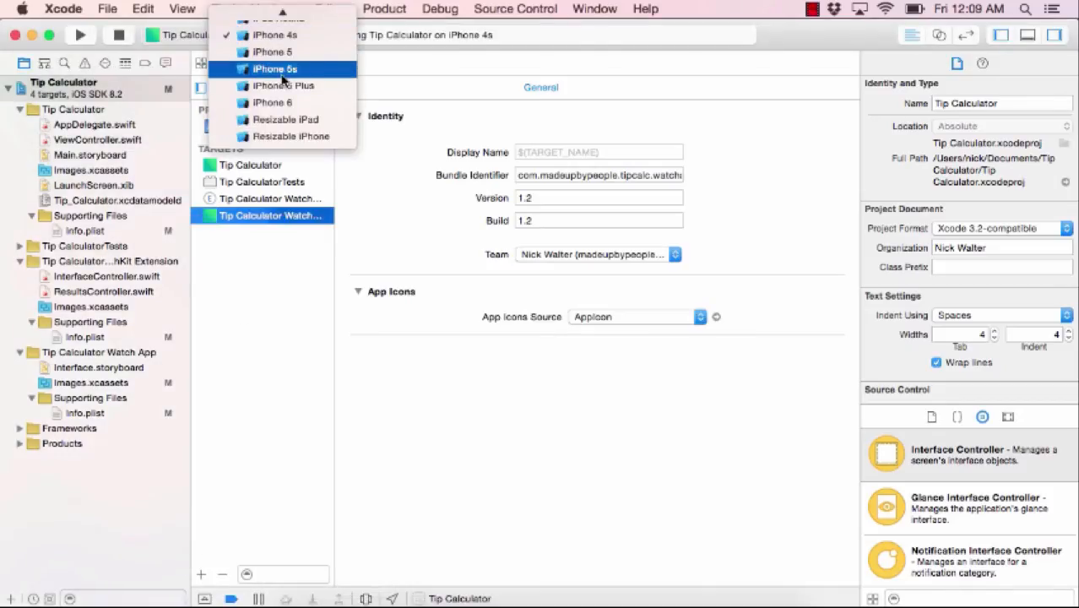
left_click(279, 102)
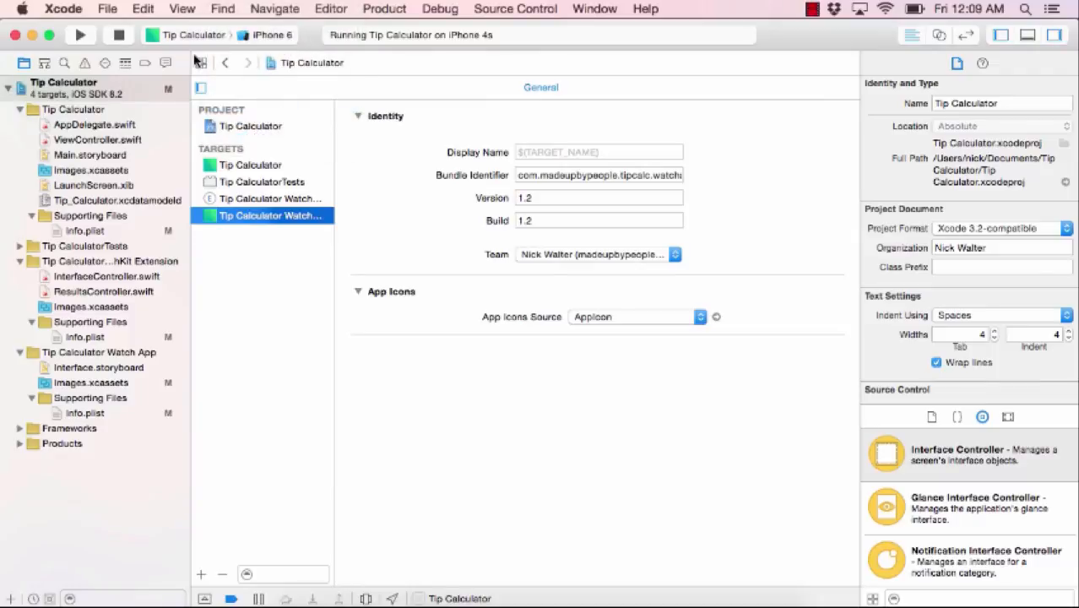
left_click(81, 36)
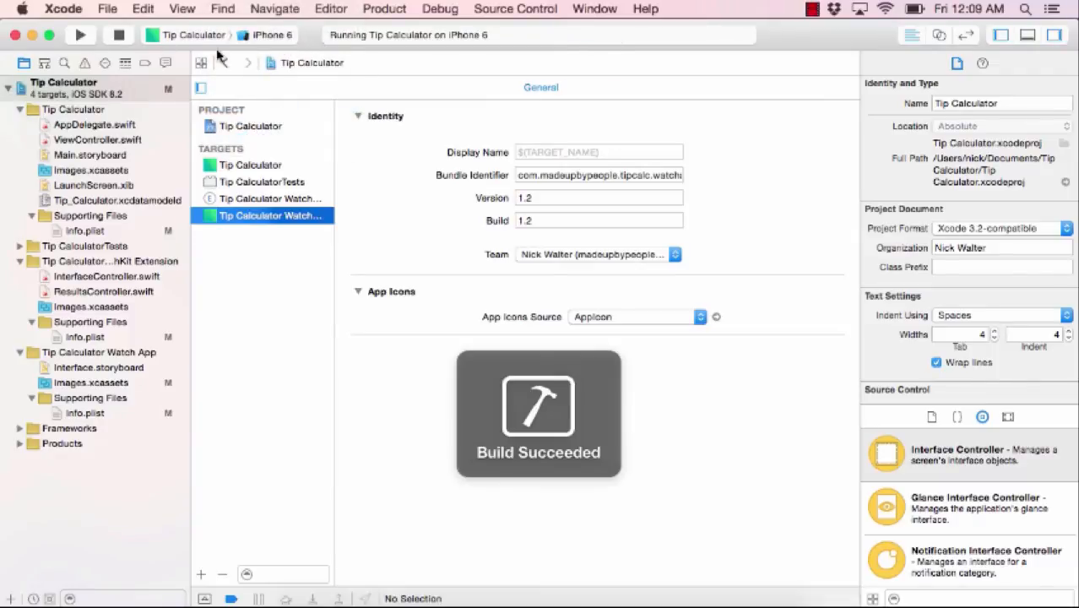
left_click(188, 39)
left_click(195, 56)
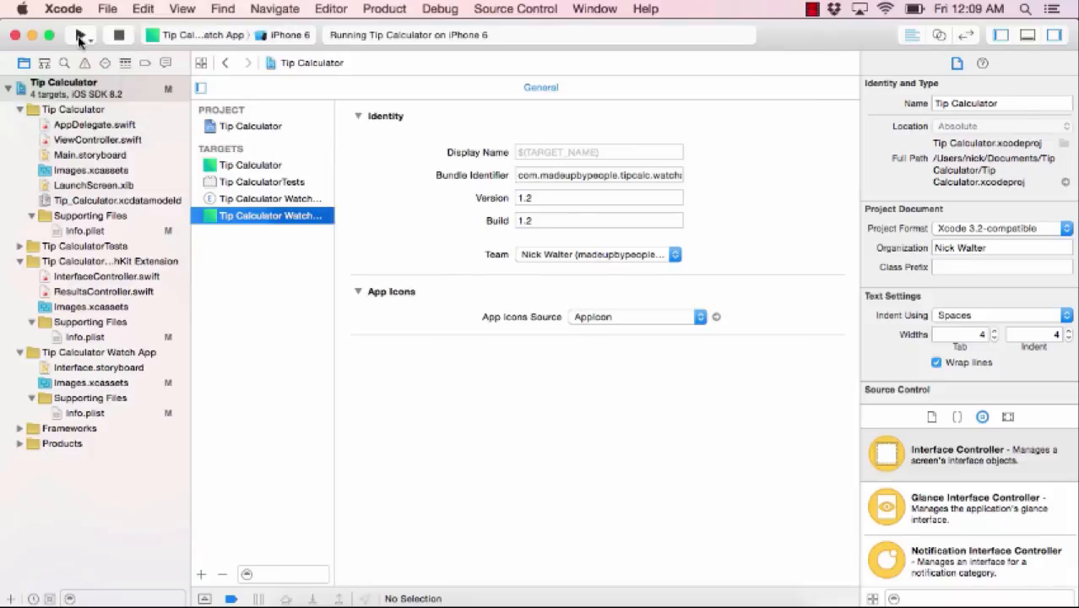
- Run the Watch App scheme after quitting the simulator session already in use
left_click(80, 36)
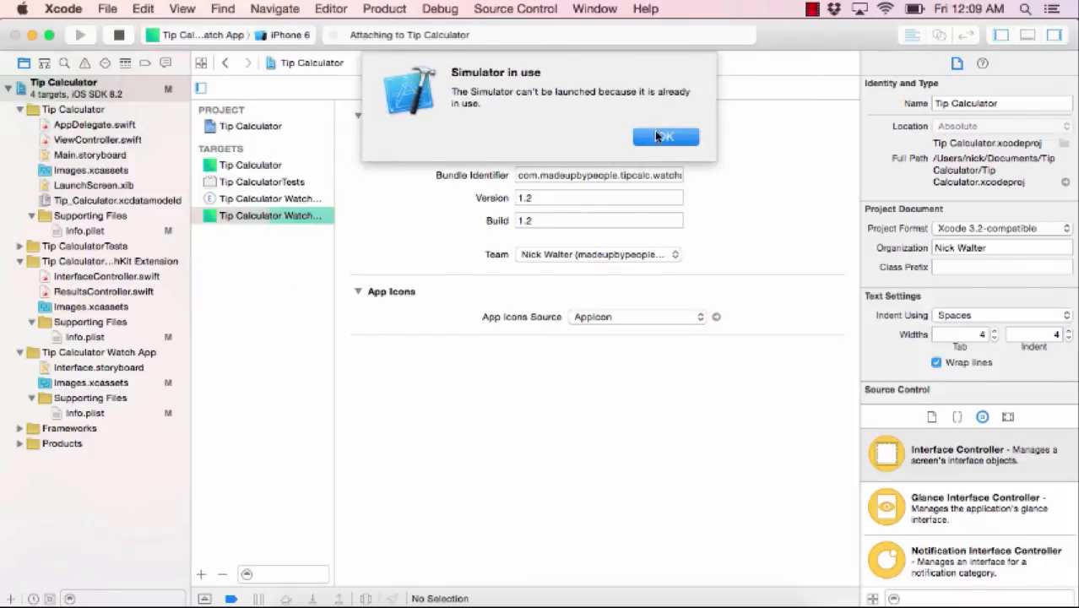
left_click(664, 136)
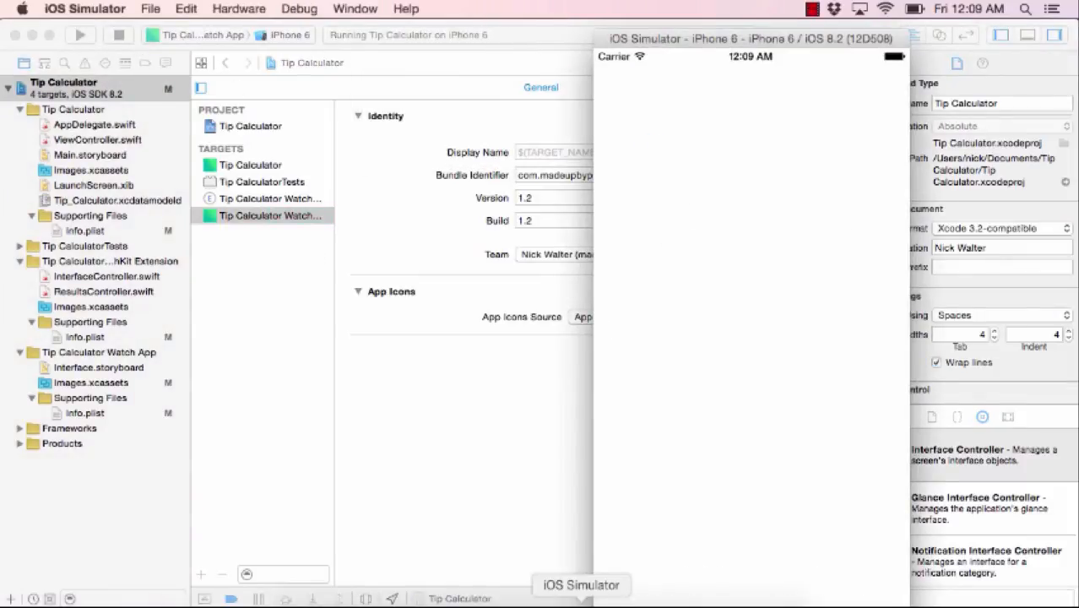
left_click(118, 37)
left_click(92, 34)
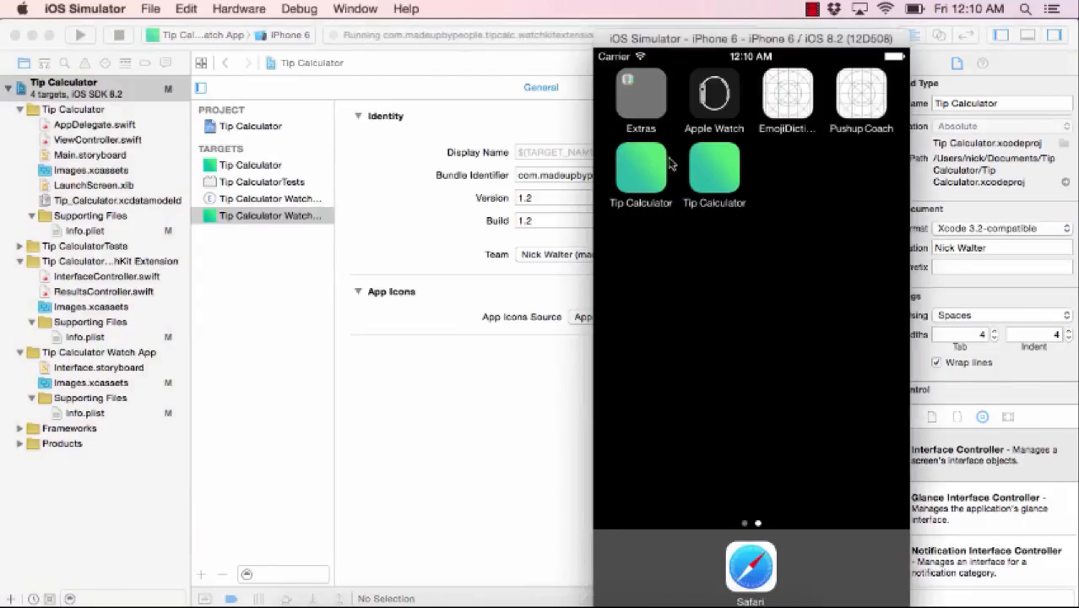
left_click_drag(722, 38, 678, 39)
key("ctrl+Up")
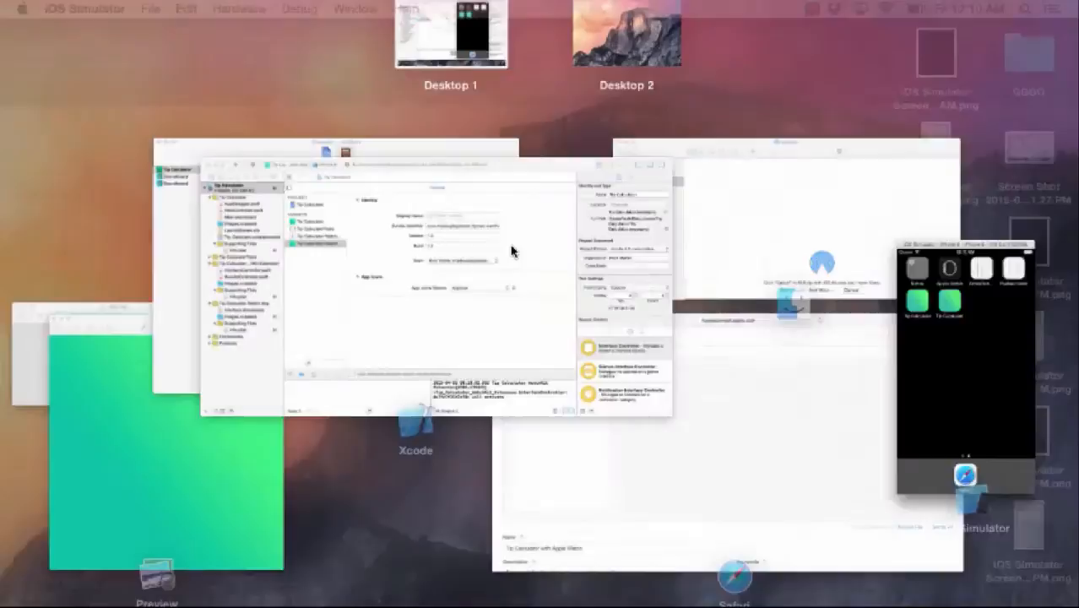
left_click(1002, 410)
left_click(239, 10)
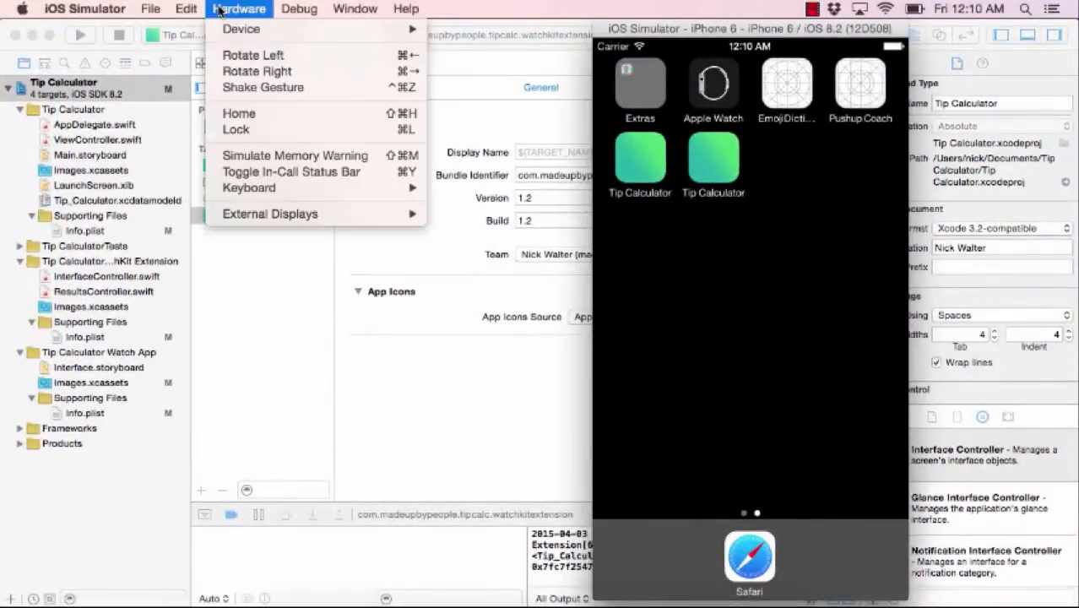
- Show the Apple Watch 42mm external display and rerun the watch app
mouse_move(342, 214)
left_click(502, 344)
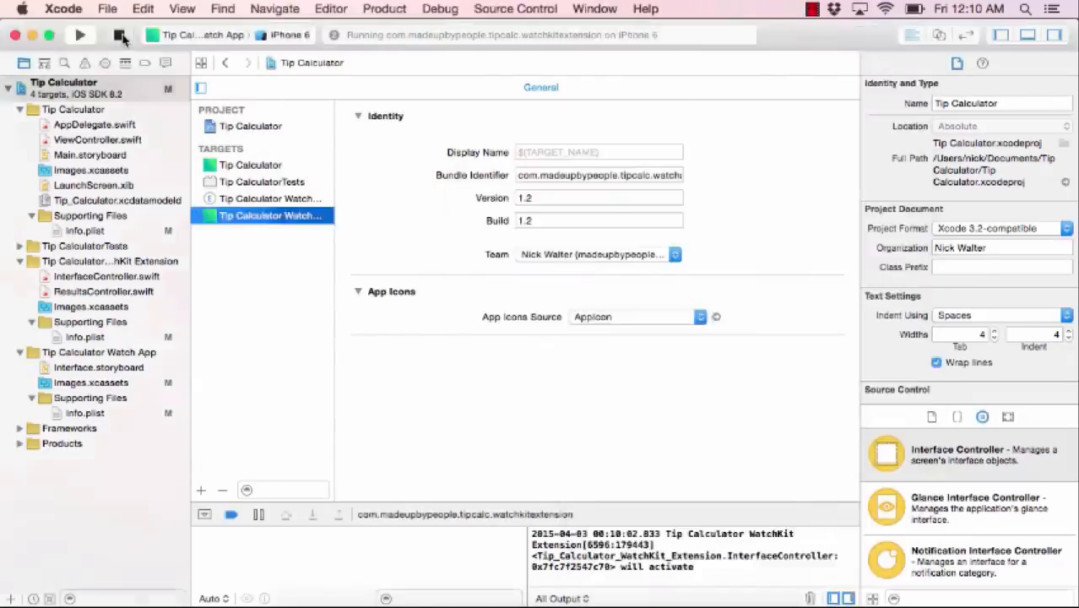
left_click(83, 36)
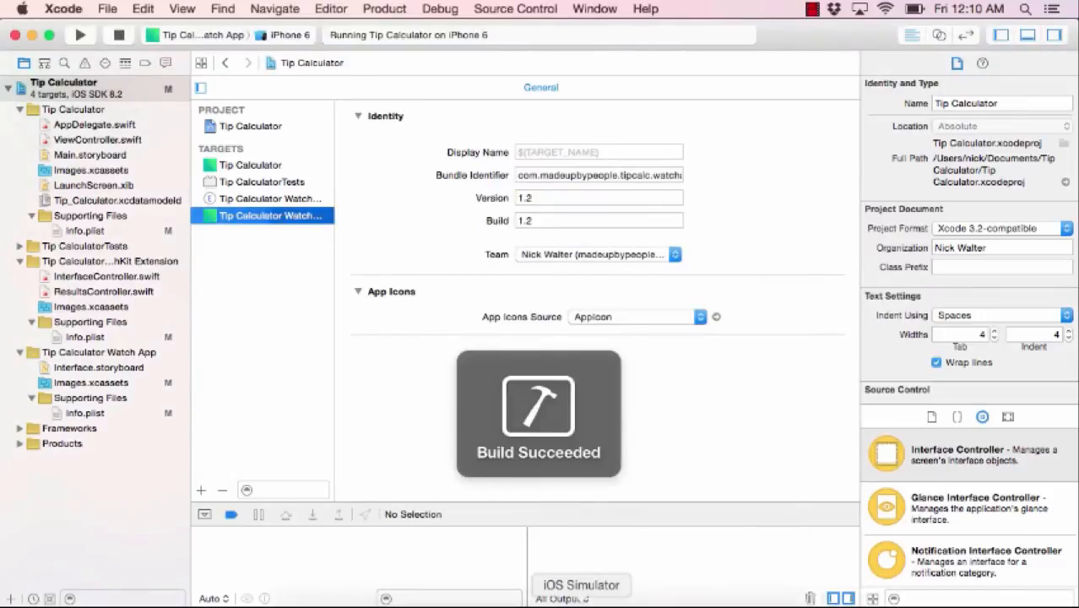
- Save a screenshot of the watch's Cost of Meal $5.0 screen
left_click(581, 601)
left_click(562, 137)
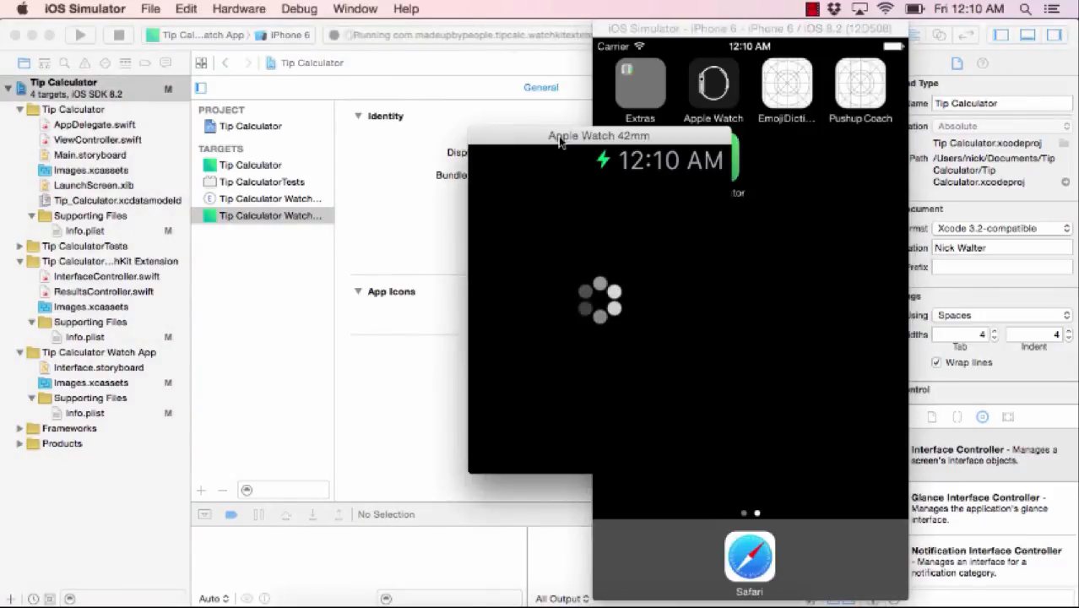
left_click_drag(576, 145, 369, 143)
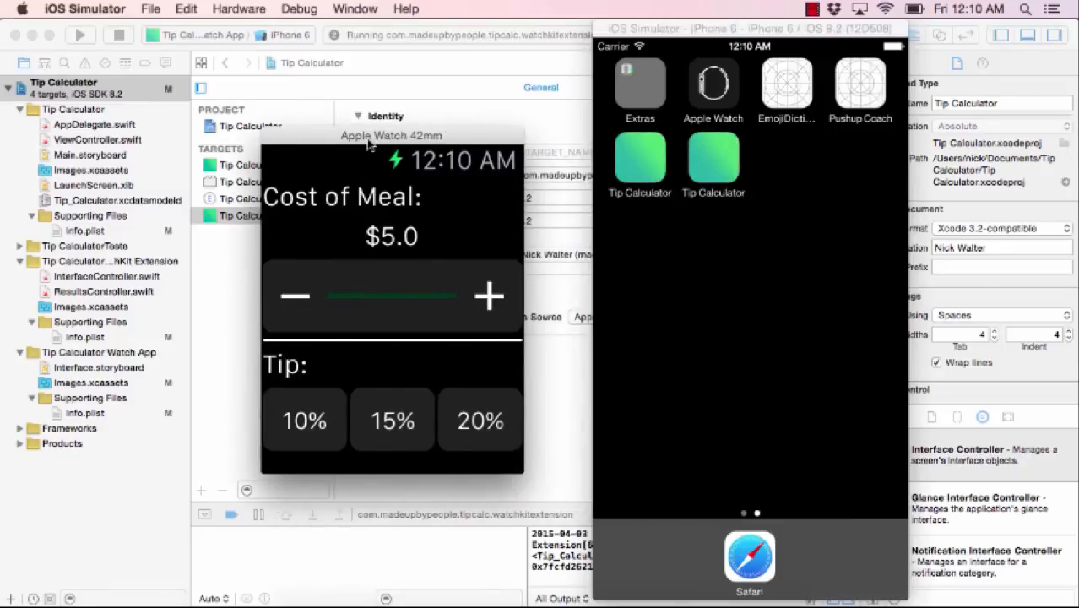
left_click(148, 9)
left_click(169, 29)
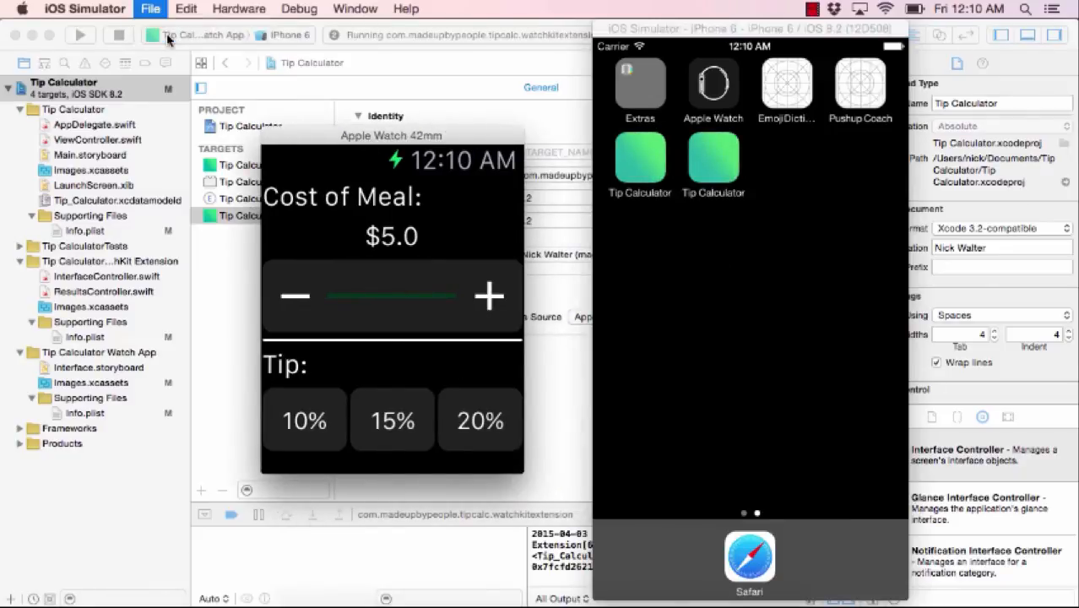
left_click(385, 597)
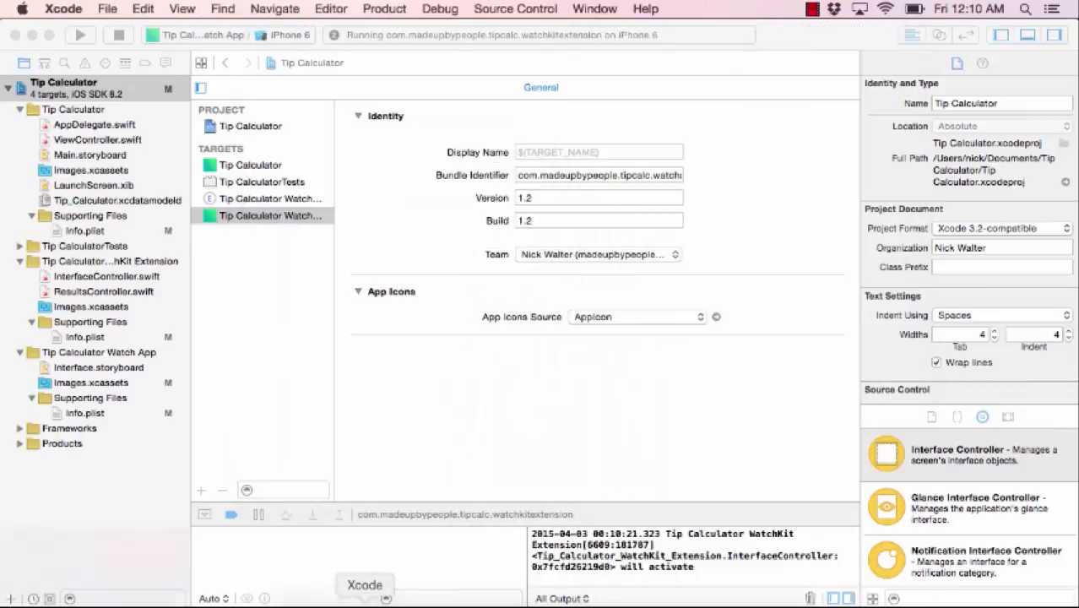
- Upload the new watch screenshot from the Desktop to the version 1.2 Apple Watch screenshots
left_click(419, 597)
scroll(392, 387, "down", 1)
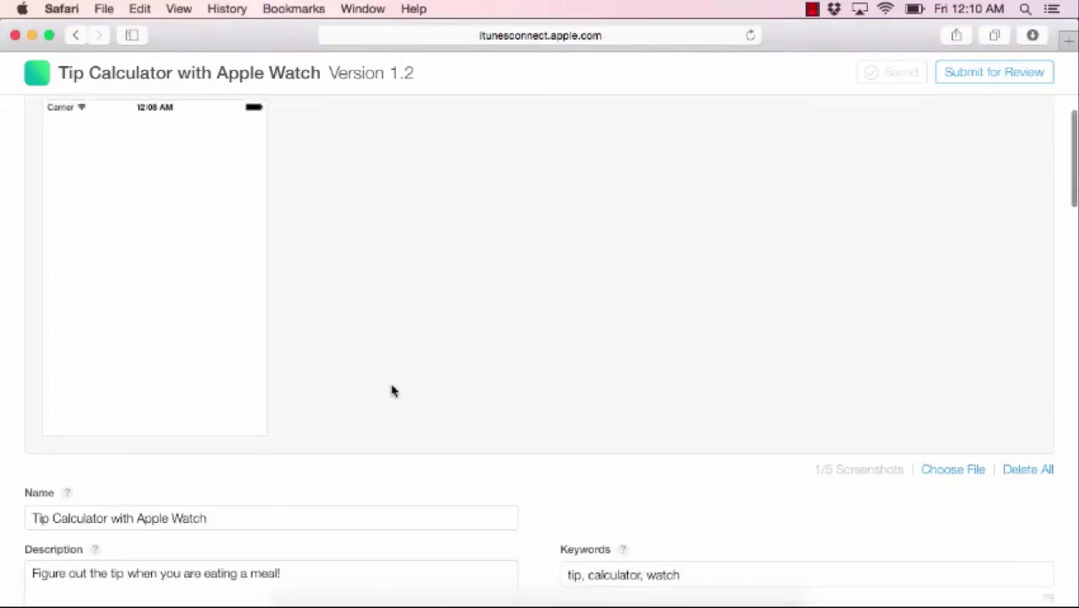
scroll(376, 291, "up", 2)
scroll(311, 414, "down", 10)
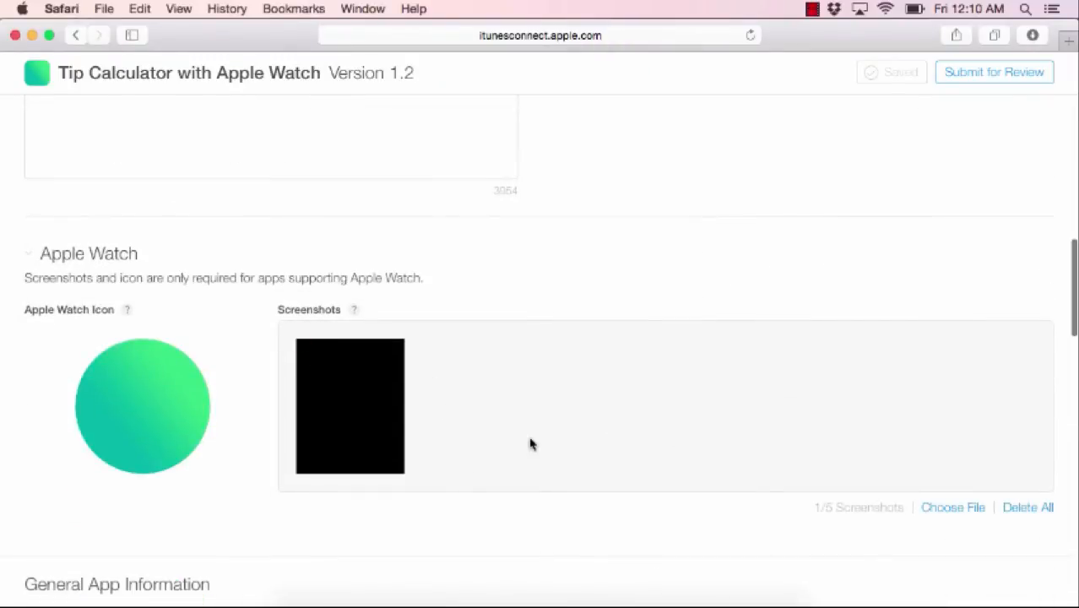
left_click(954, 508)
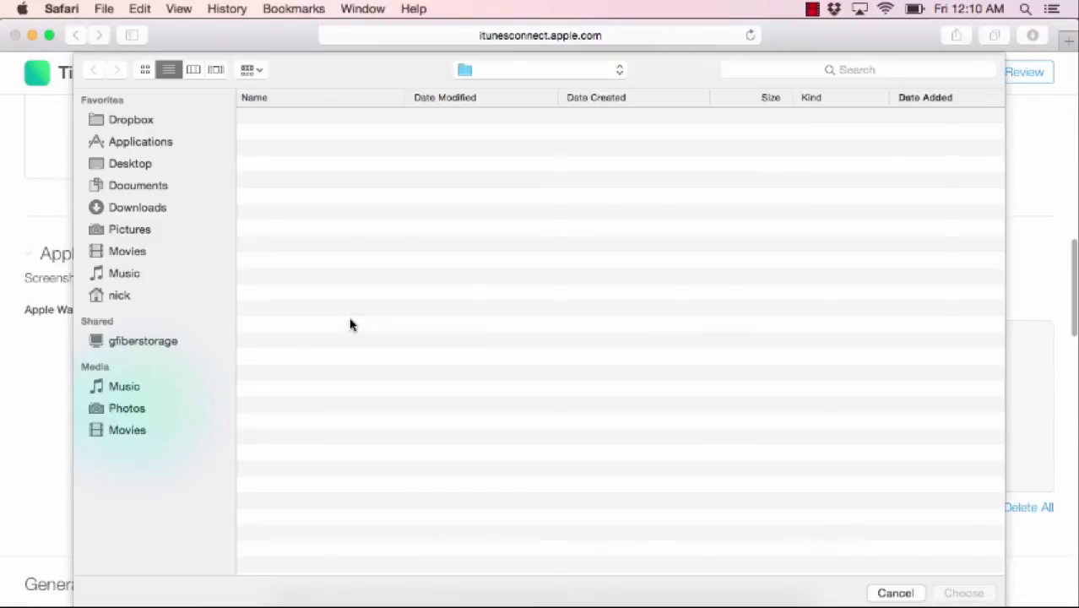
left_click(306, 120)
key("space")
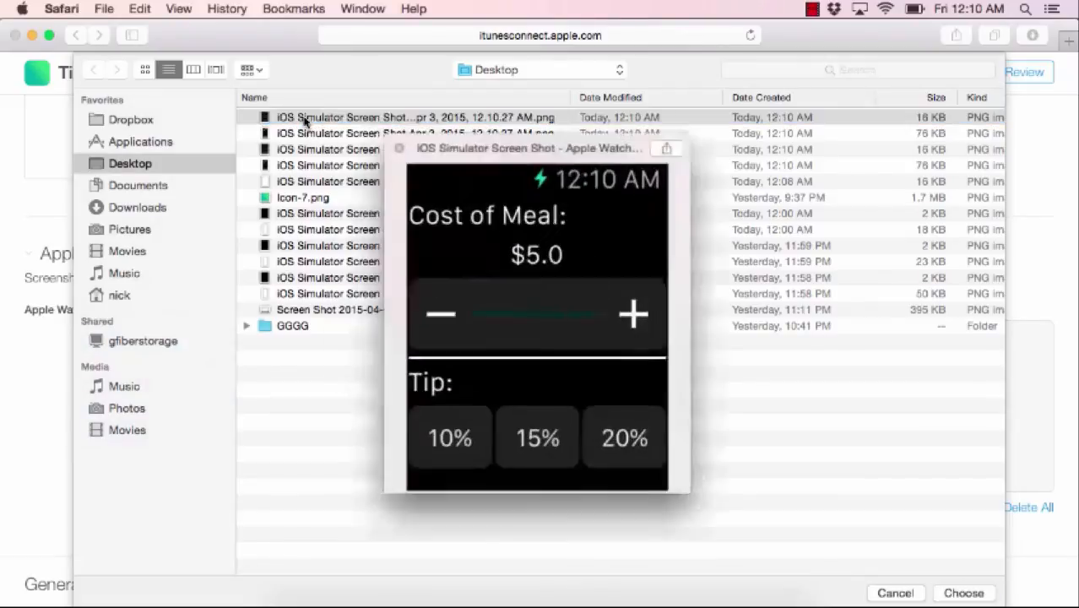
key("space")
double_click(306, 121)
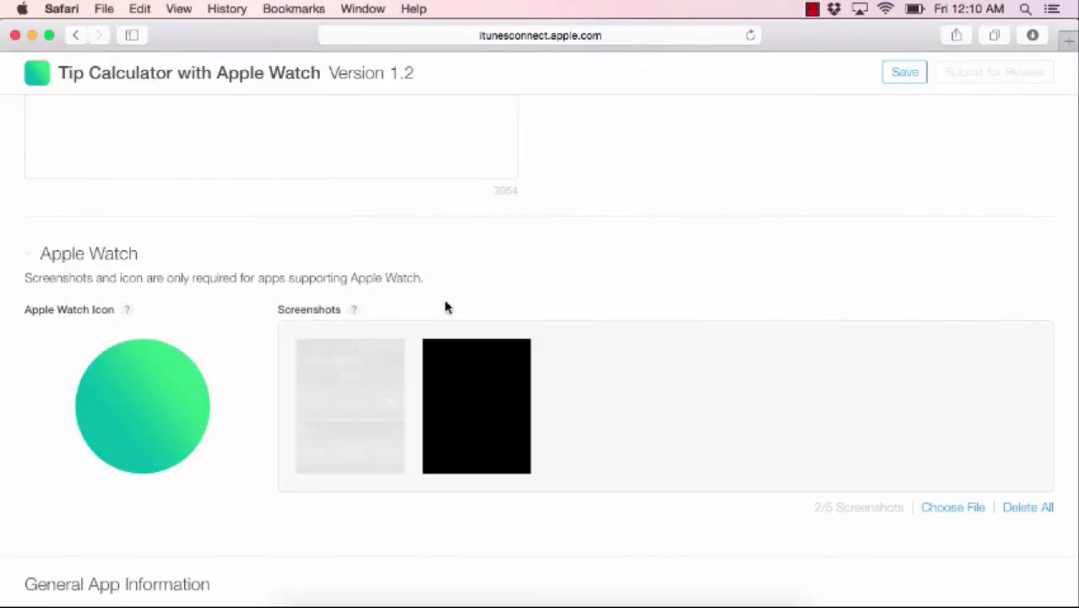
- Delete the blank black watch screenshot and scroll down to the build 1.2 (1.2) section
left_click(469, 405)
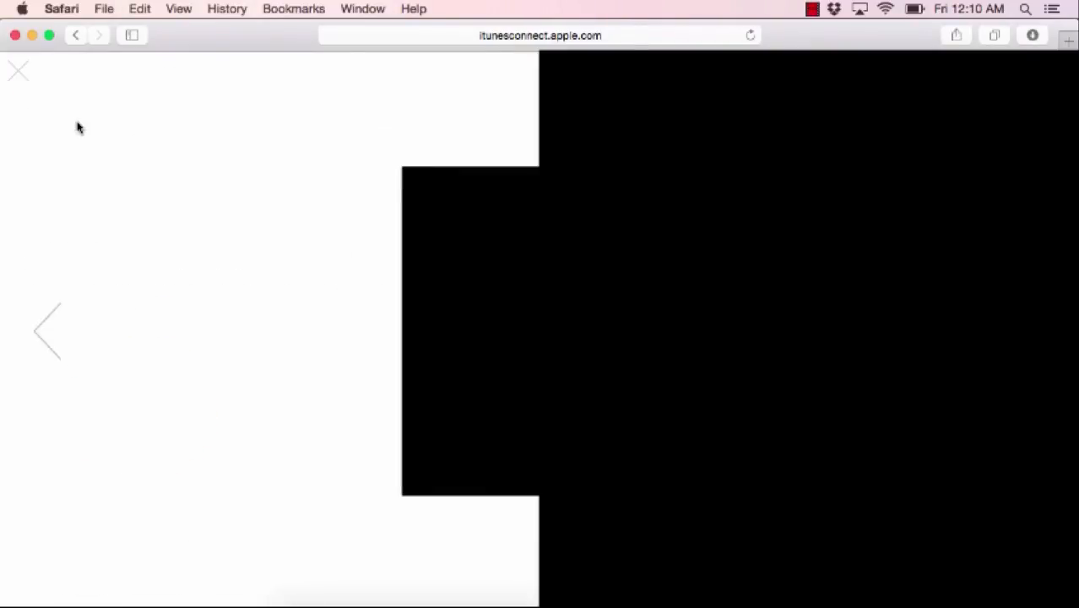
left_click(18, 72)
left_click(424, 341)
scroll(423, 341, "down", 3)
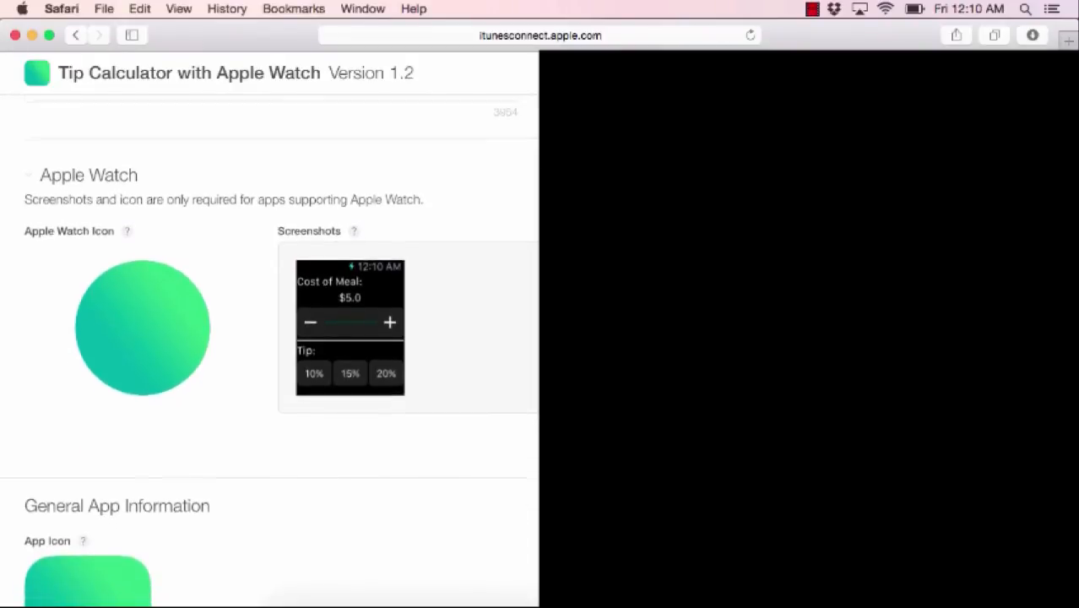
scroll(270, 355, "down", 4)
scroll(441, 458, "down", 5)
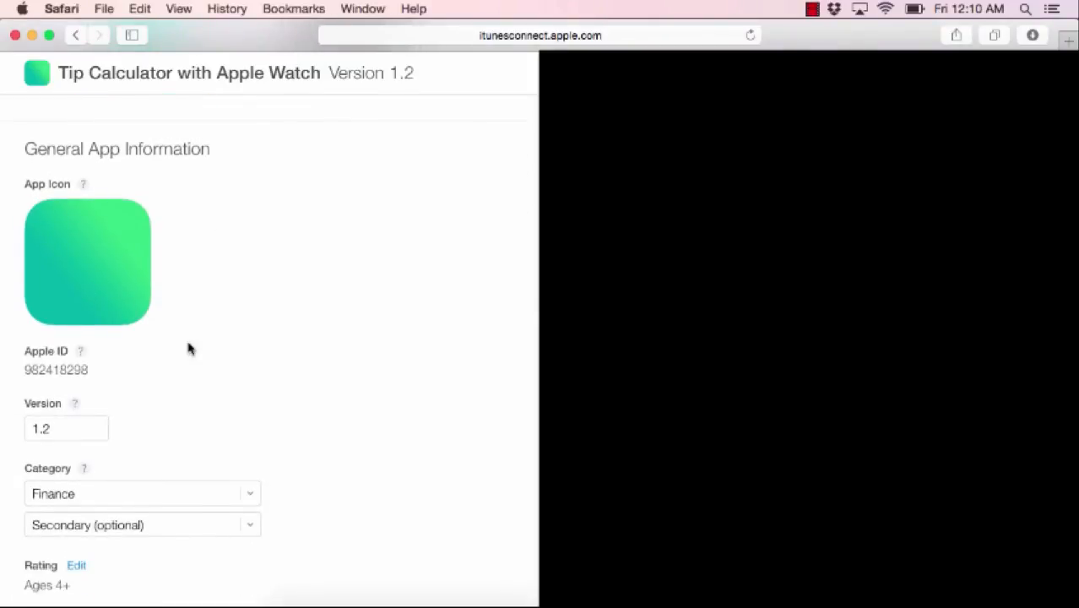
scroll(189, 349, "down", 6)
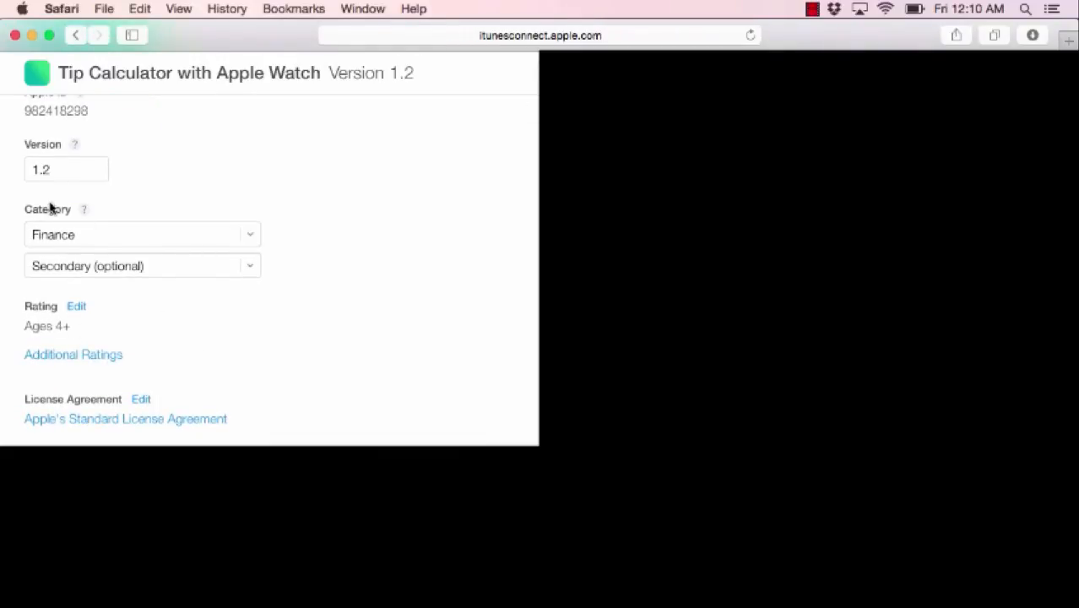
scroll(230, 383, "down", 9)
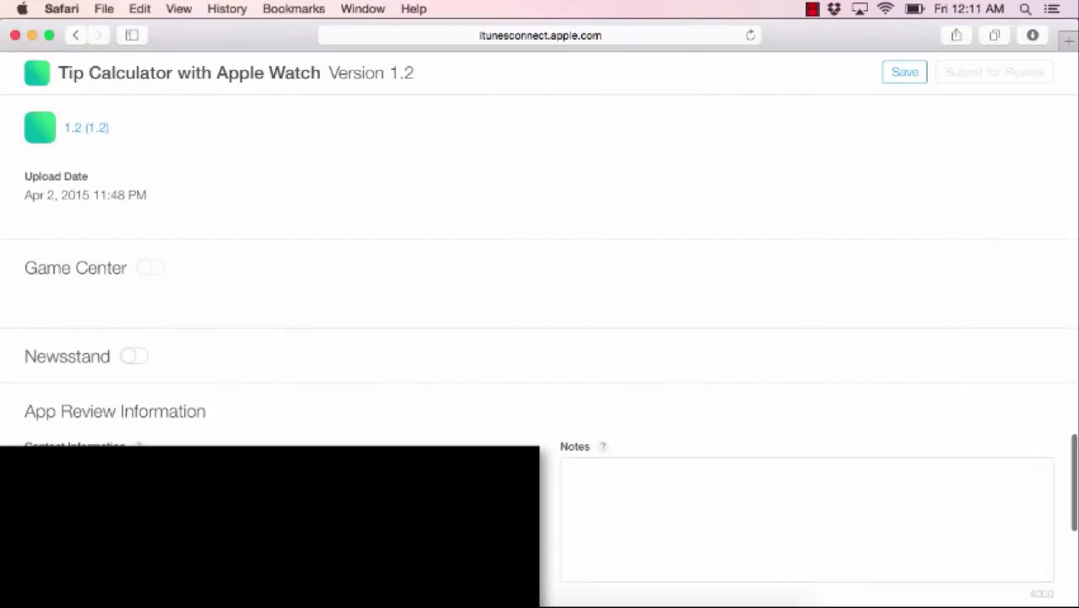
scroll(184, 258, "up", 10)
- Save the pending version 1.2 changes before leaving the version page
left_click(212, 220)
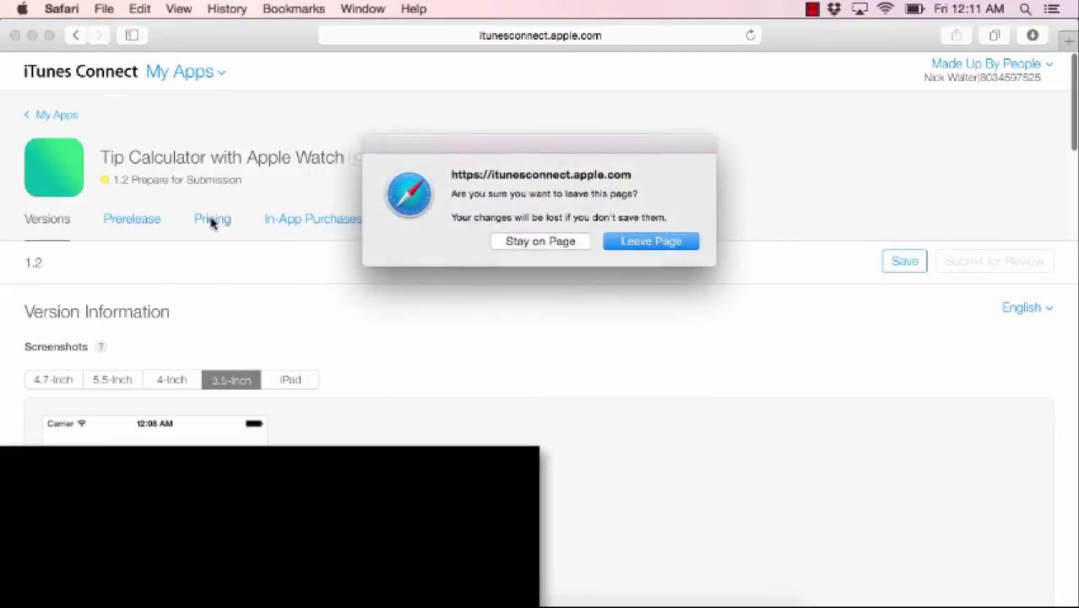
left_click(564, 241)
left_click(900, 265)
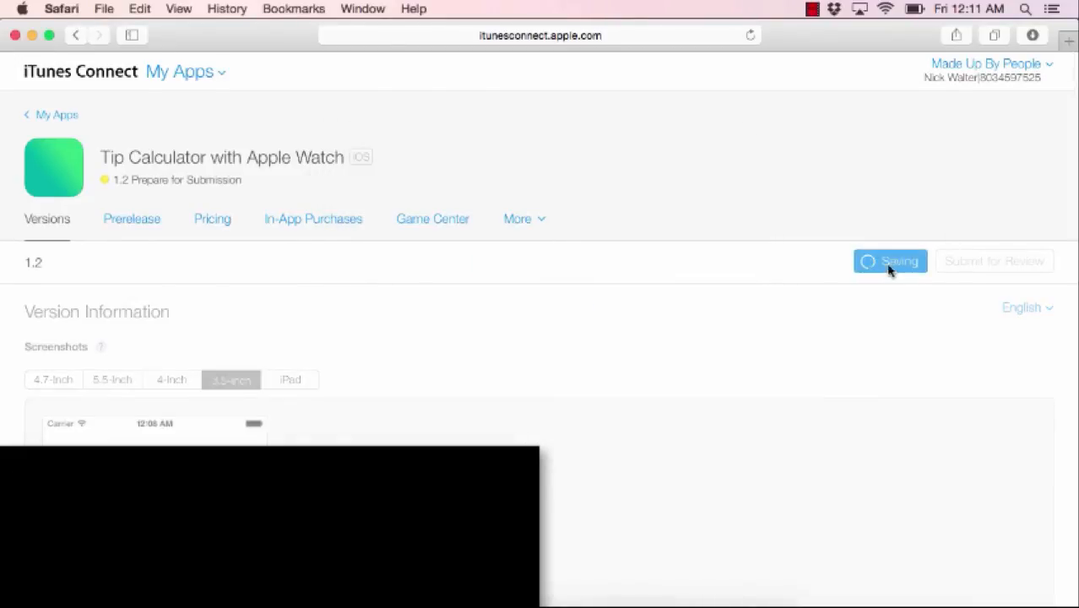
- Confirm the app's price tier is Free, then return to the version 1.2 page without changes
left_click(213, 222)
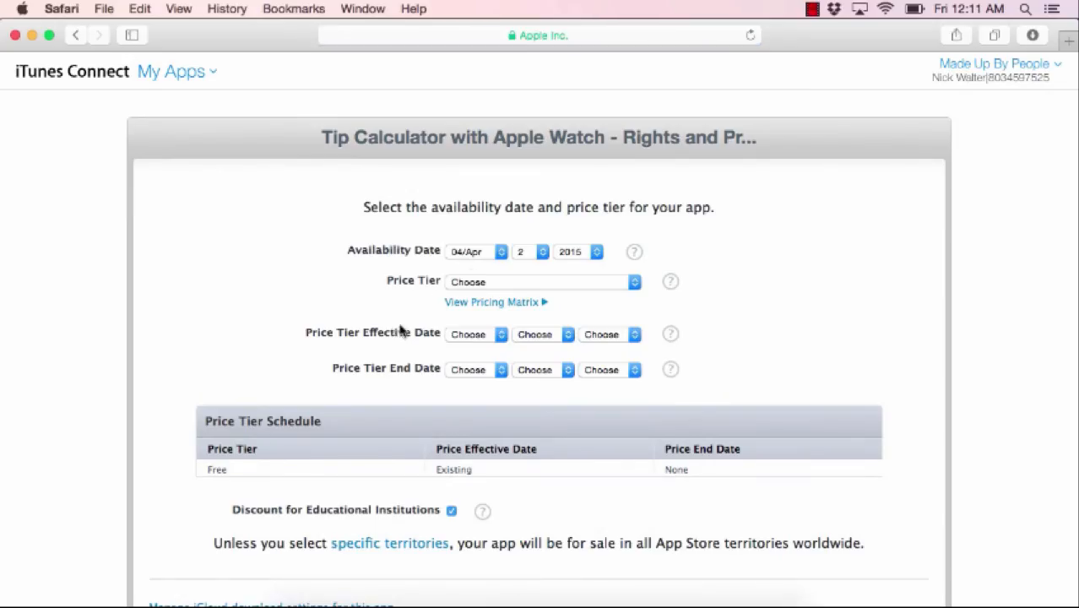
left_click(472, 284)
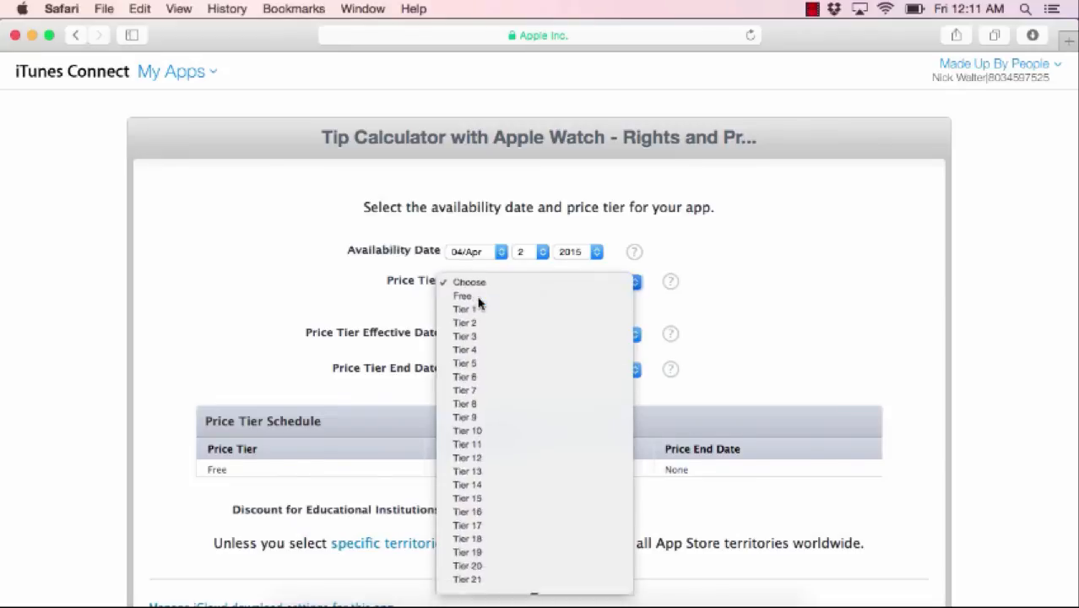
left_click(470, 296)
scroll(377, 339, "down", 3)
left_click(191, 572)
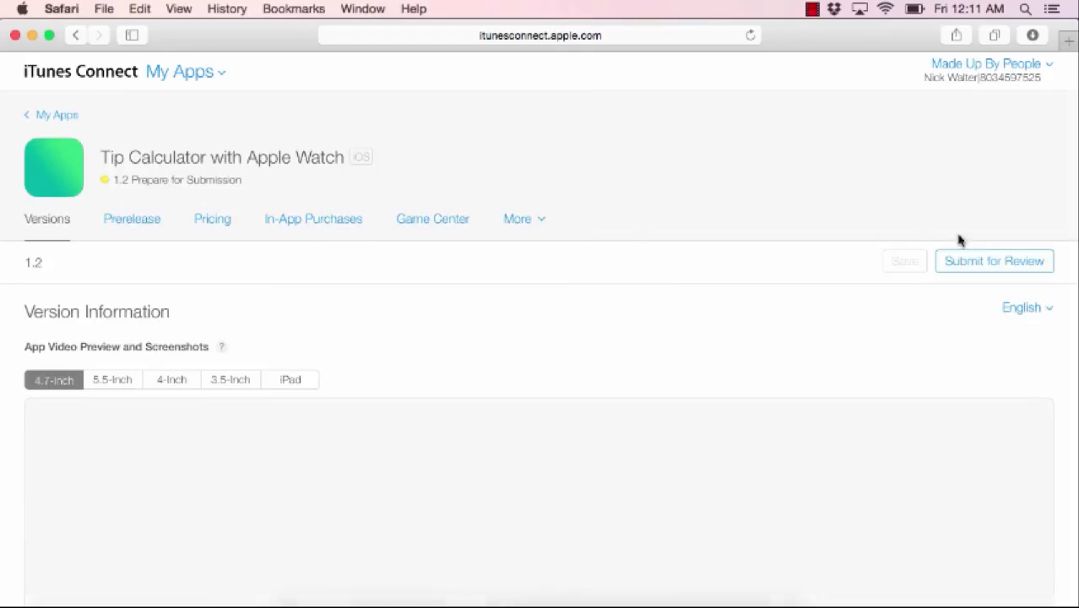
- Submit version 1.2 for review, answering No to cryptography, third-party content and Advertising Identifier questions
left_click(999, 261)
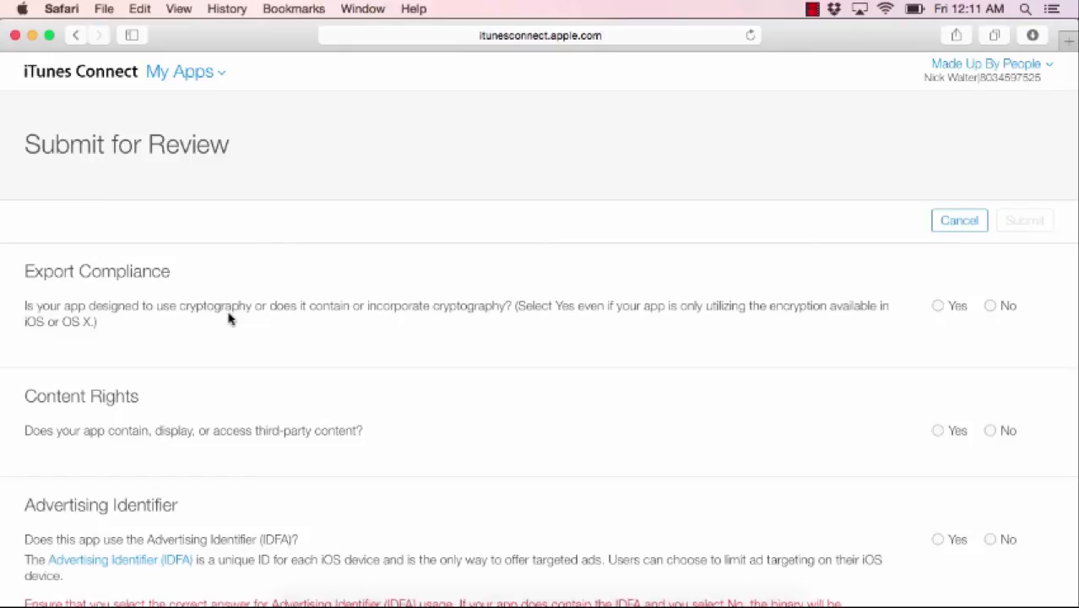
left_click(990, 305)
scroll(590, 510, "down", 3)
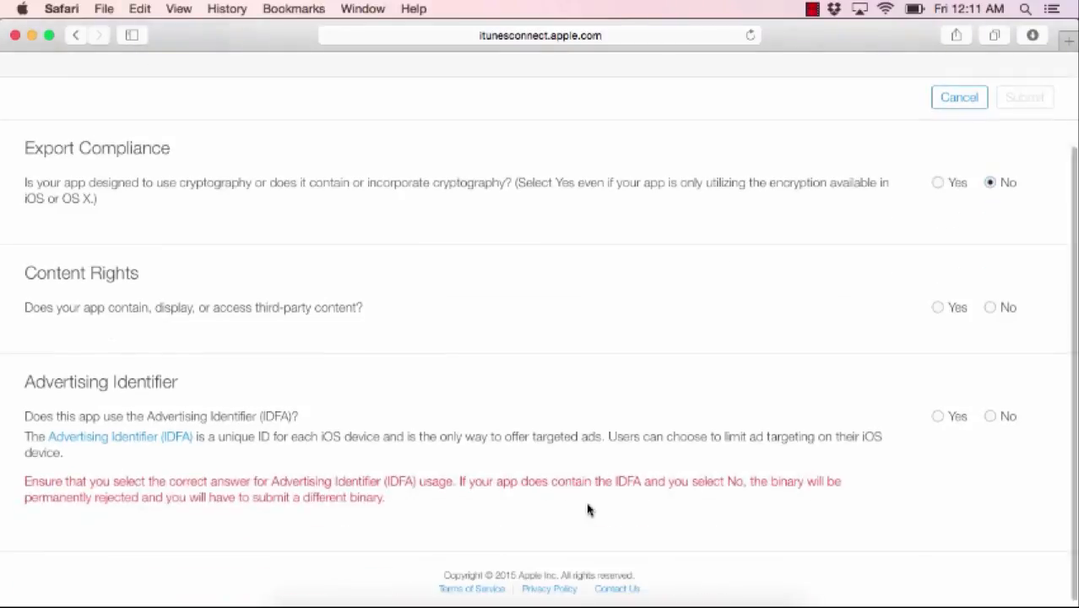
left_click(990, 307)
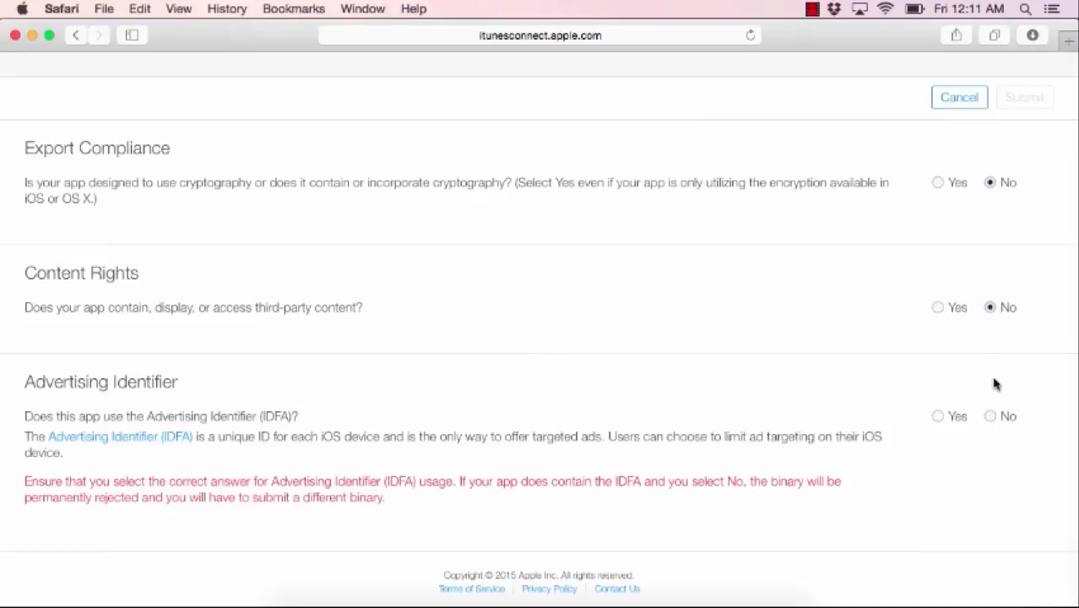
left_click(990, 416)
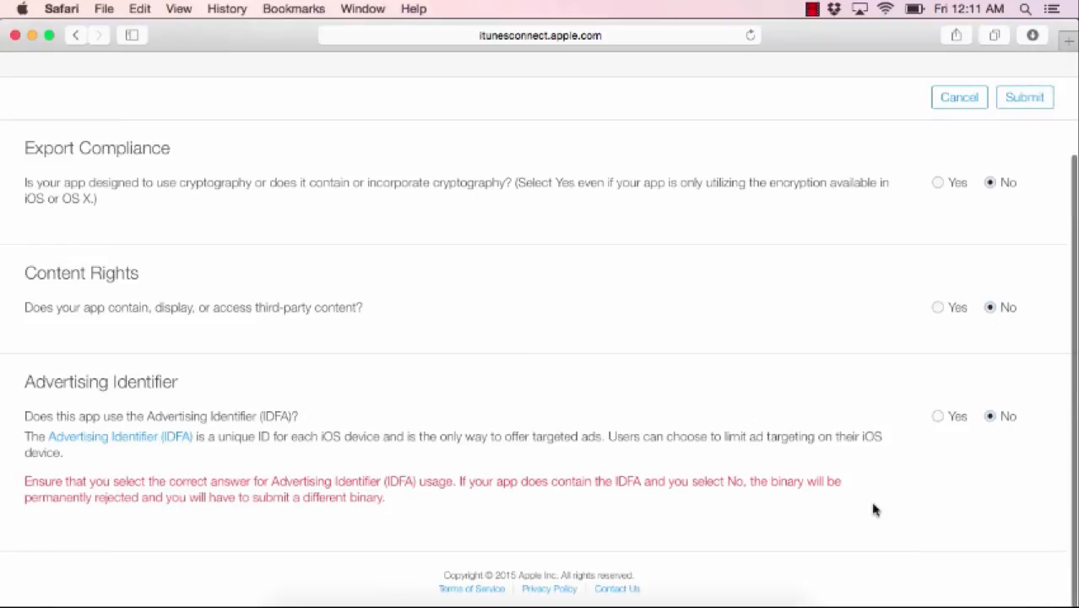
scroll(872, 508, "up", 3)
left_click(1028, 221)
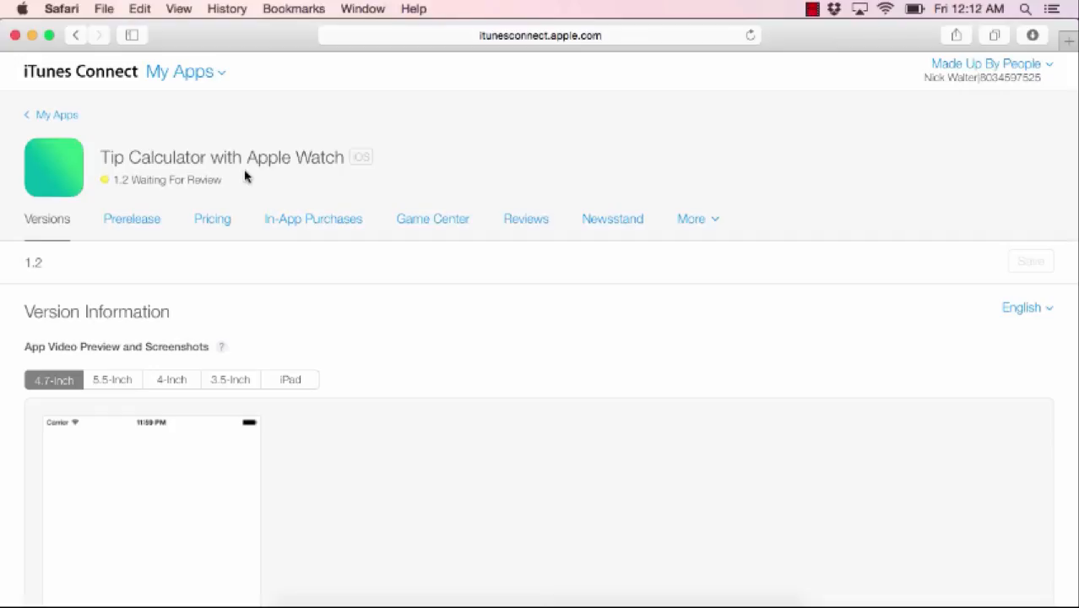
- Search Google for 'ios review time' in a new Safari tab
key("super+t")
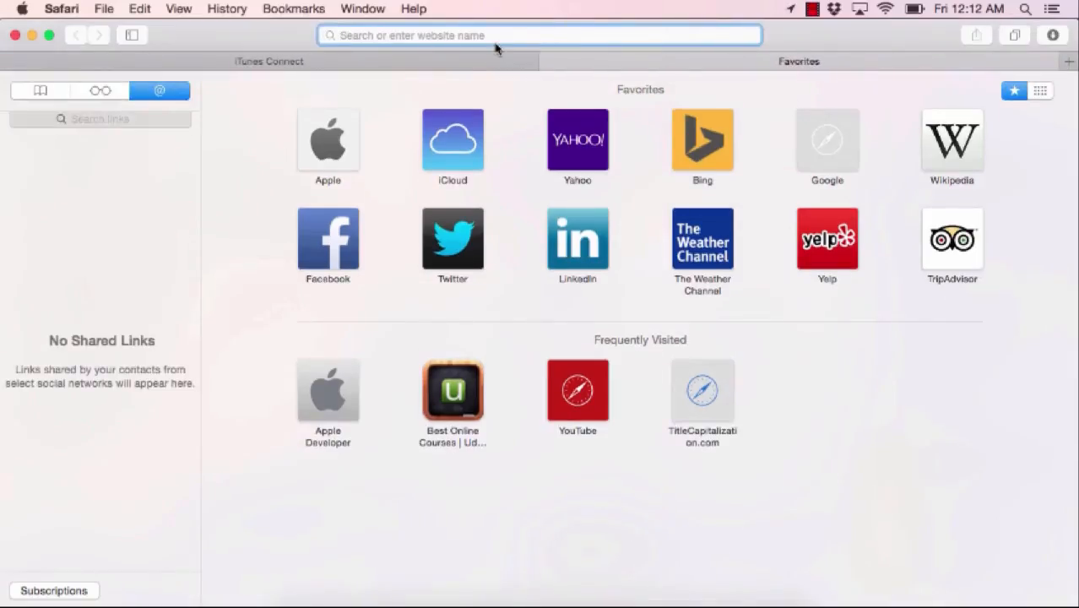
type("ios review t")
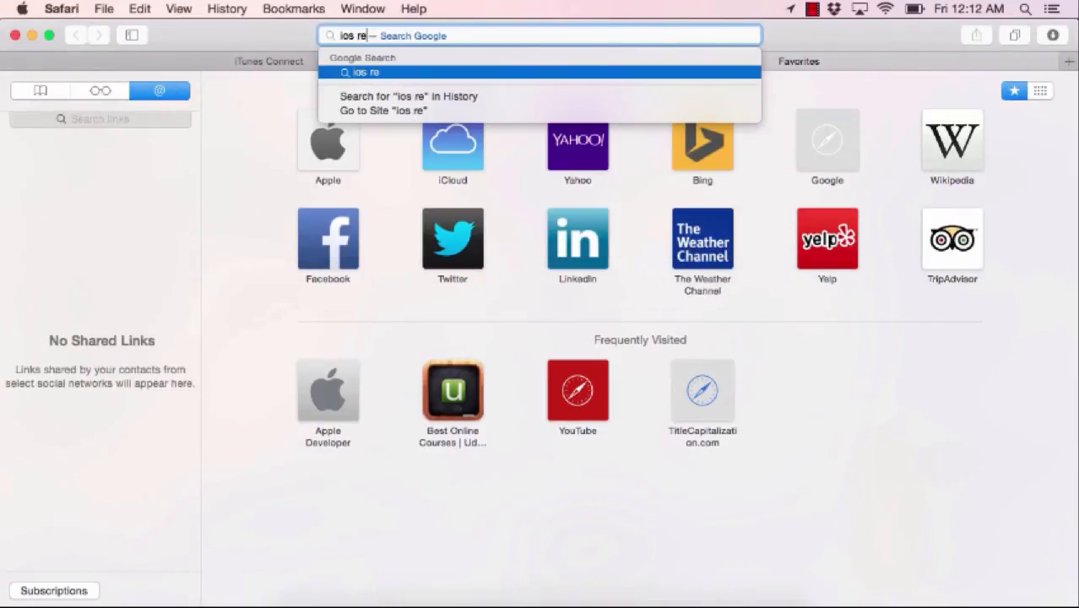
type("ime")
key("Return")
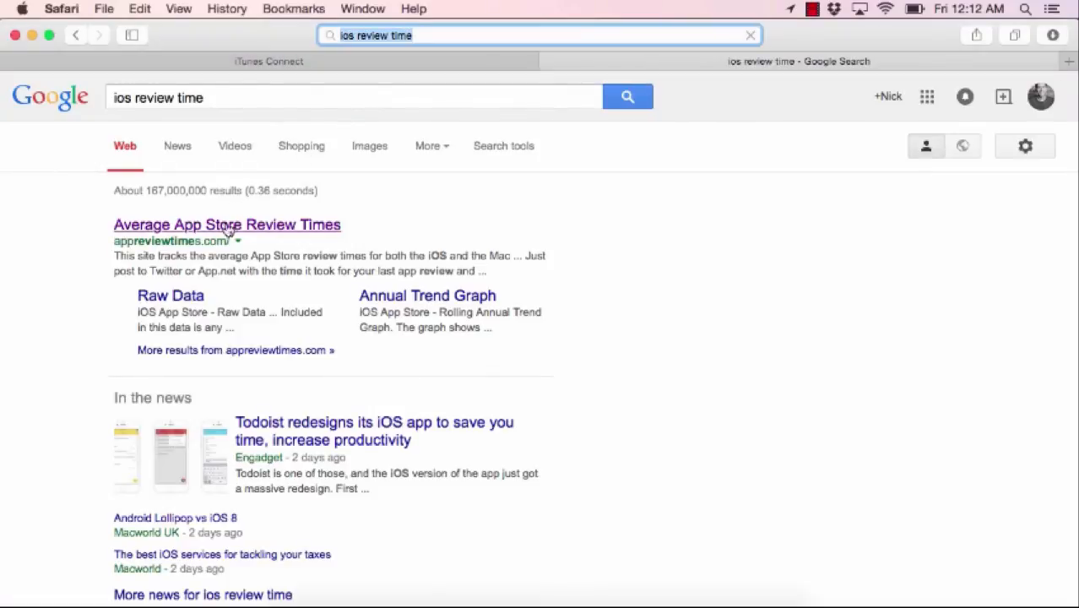
- Open the Average App Store Review Times site and review its 8-day iOS average
left_click(221, 233)
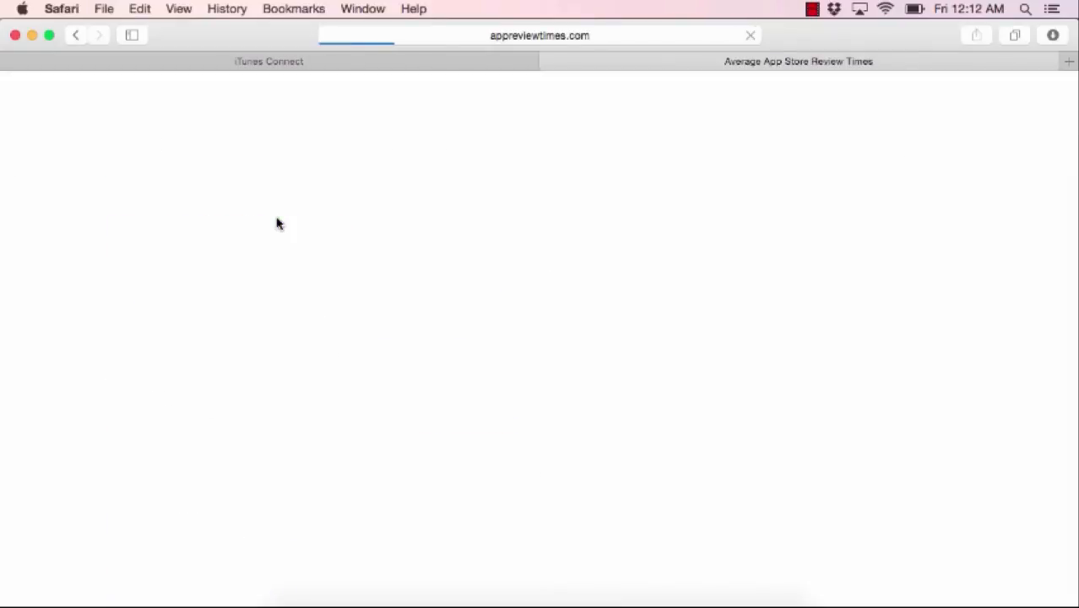
scroll(379, 405, "down", 1)
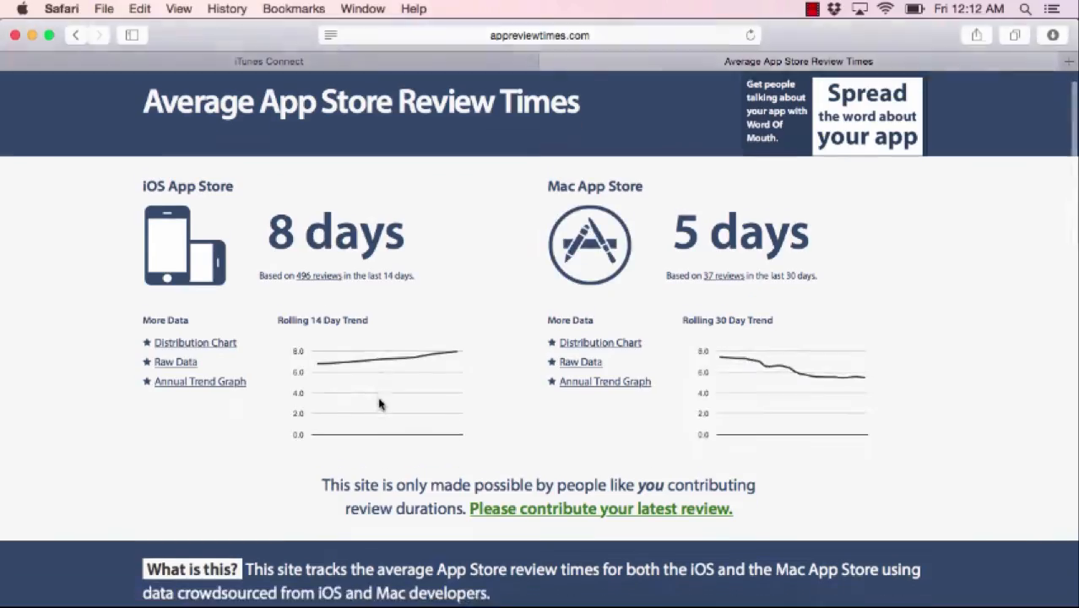
scroll(379, 404, "down", 1)
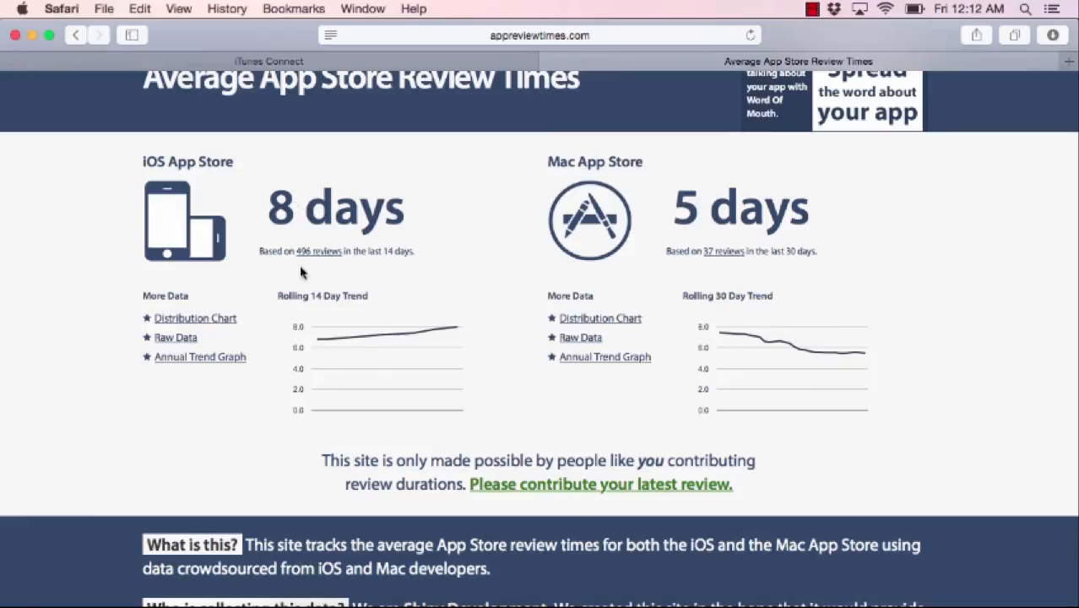
scroll(409, 313, "down", 8)
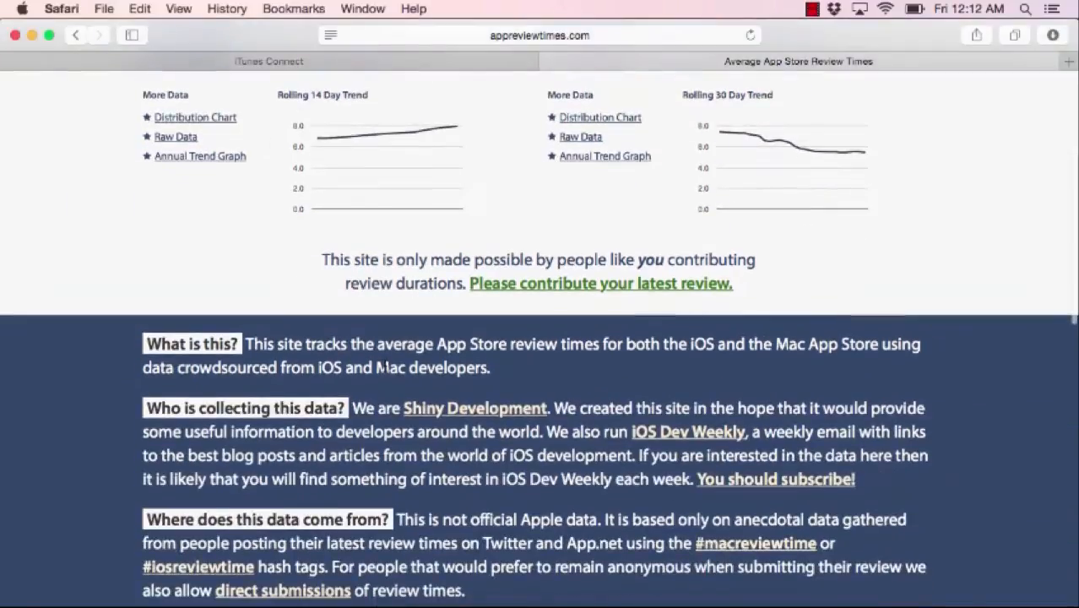
scroll(384, 361, "down", 10)
scroll(337, 359, "up", 20)
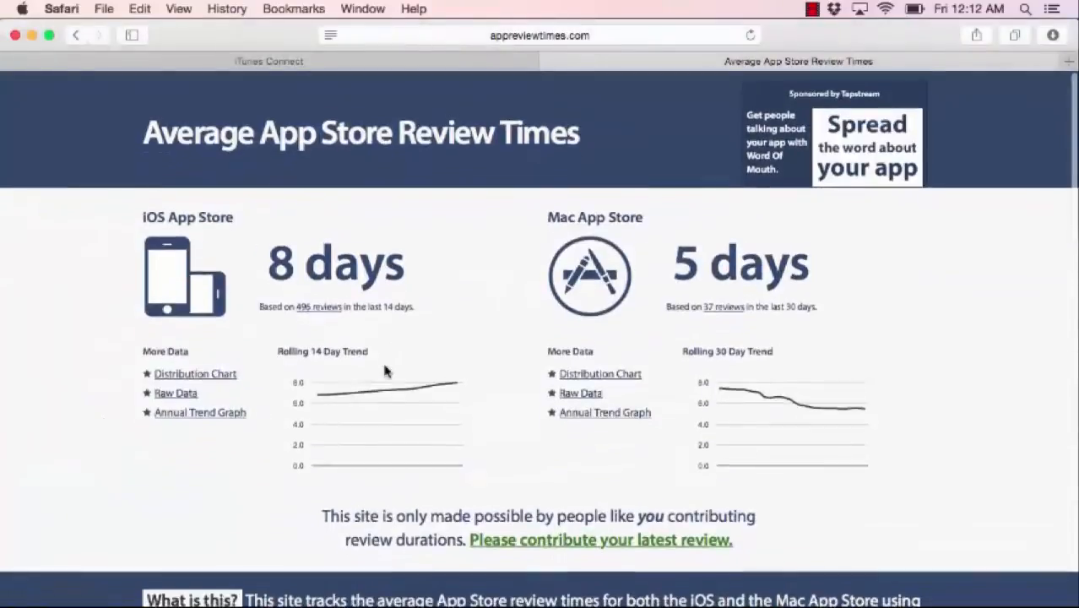